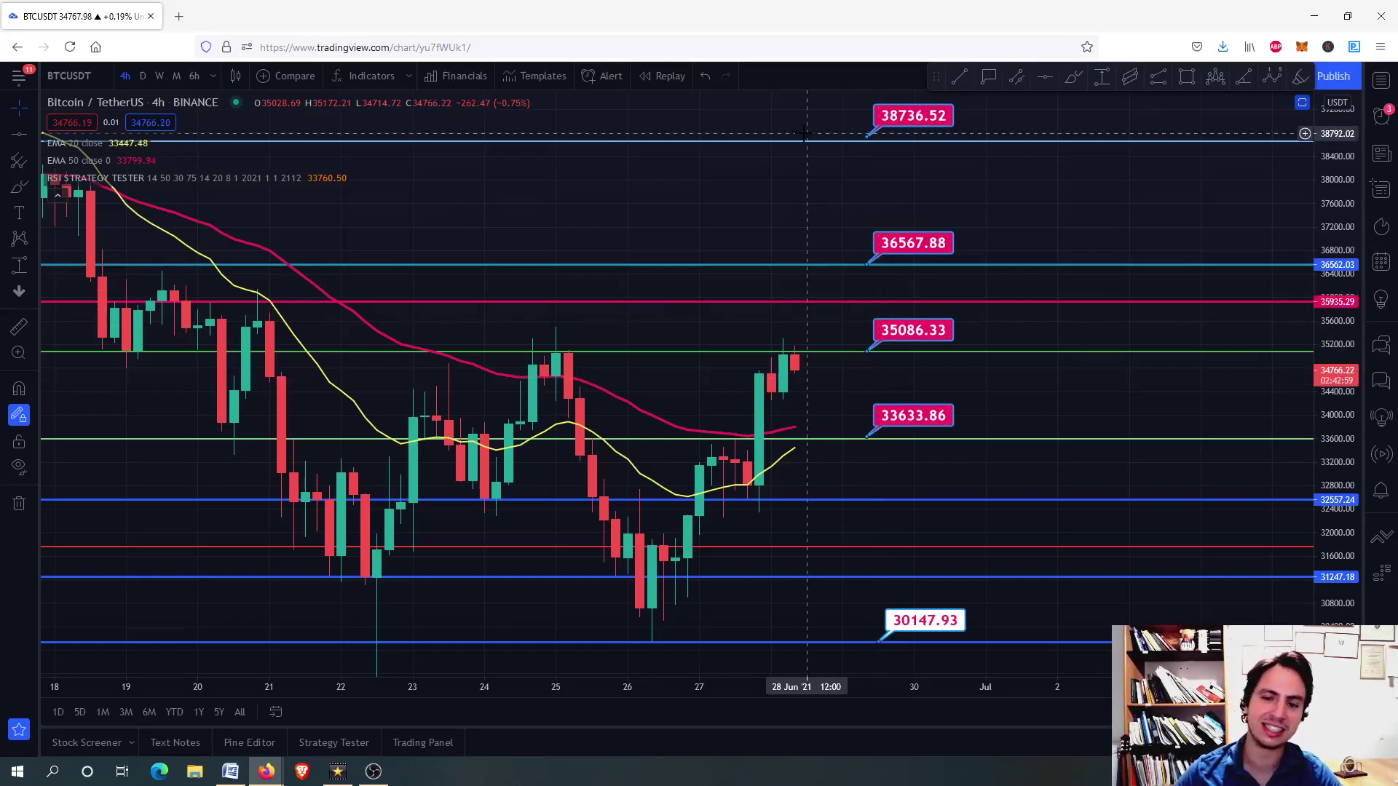
- Bring the indicator panes back below the BTCUSDT 4h price chart and maximize the CCI pane
drag(819, 321, 833, 228)
scroll(832, 228, up, 3)
scroll(832, 228, down, 2)
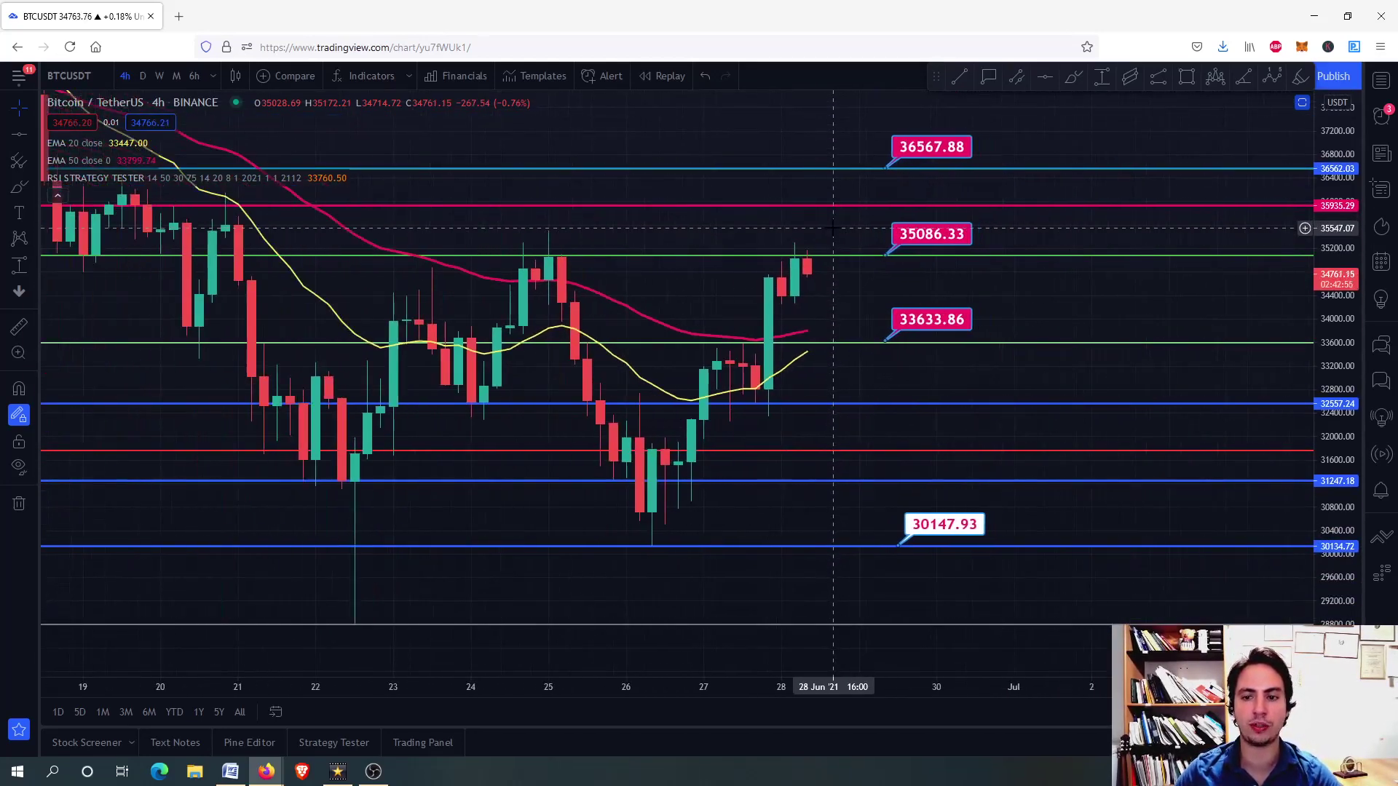
double_click(846, 290)
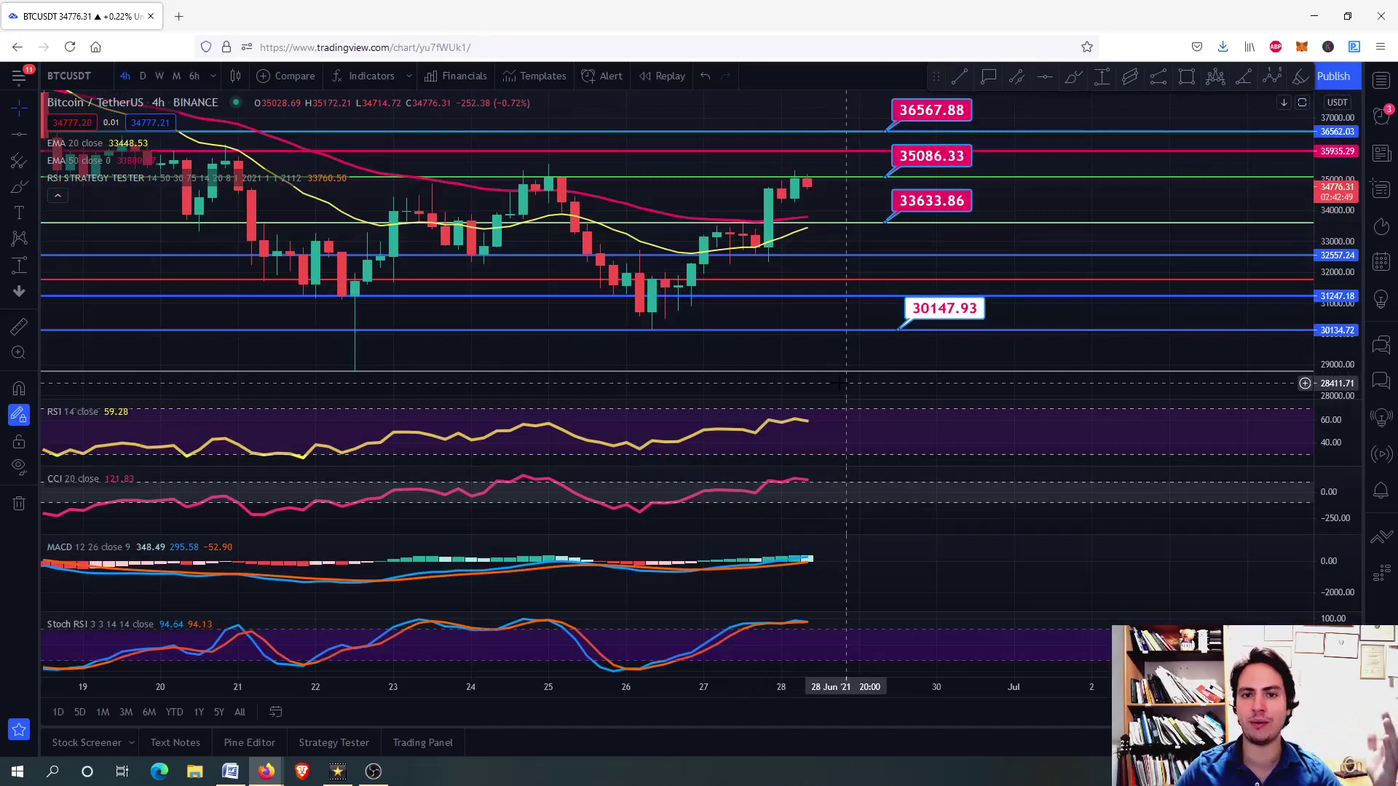
double_click(858, 494)
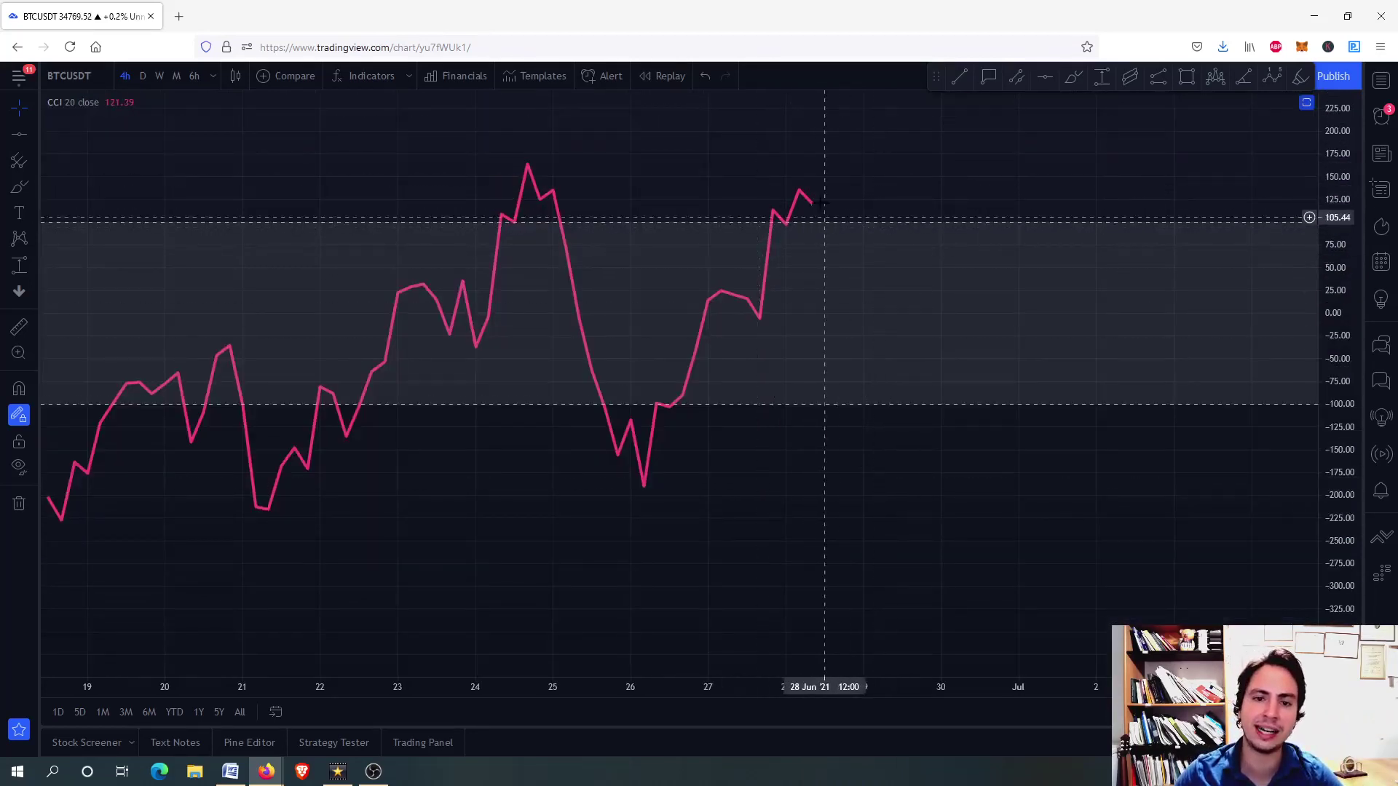
- Circle the latest CCI readings above the 100 line with the Brush and erase the strokes
click(1074, 76)
drag(823, 191, 816, 224)
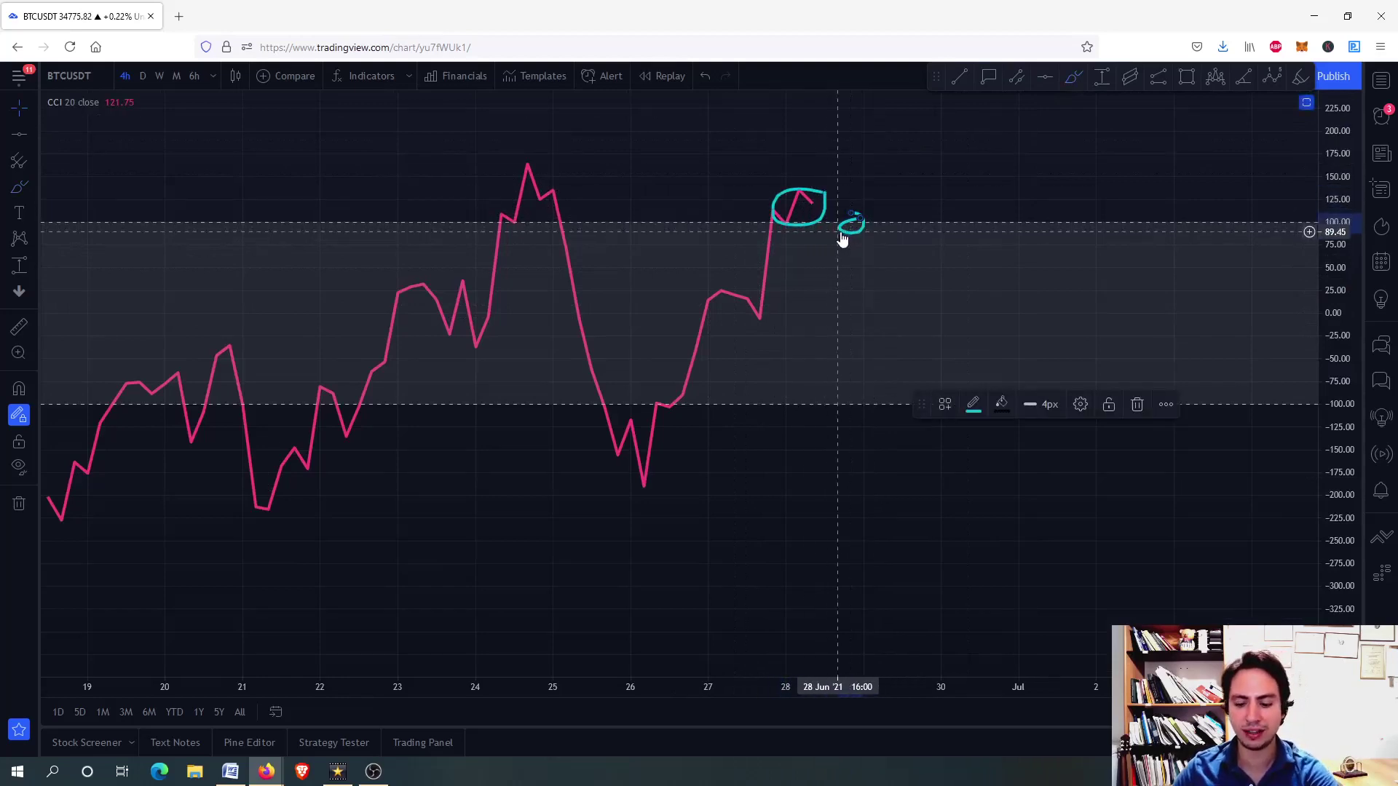
key(Delete)
click(828, 217)
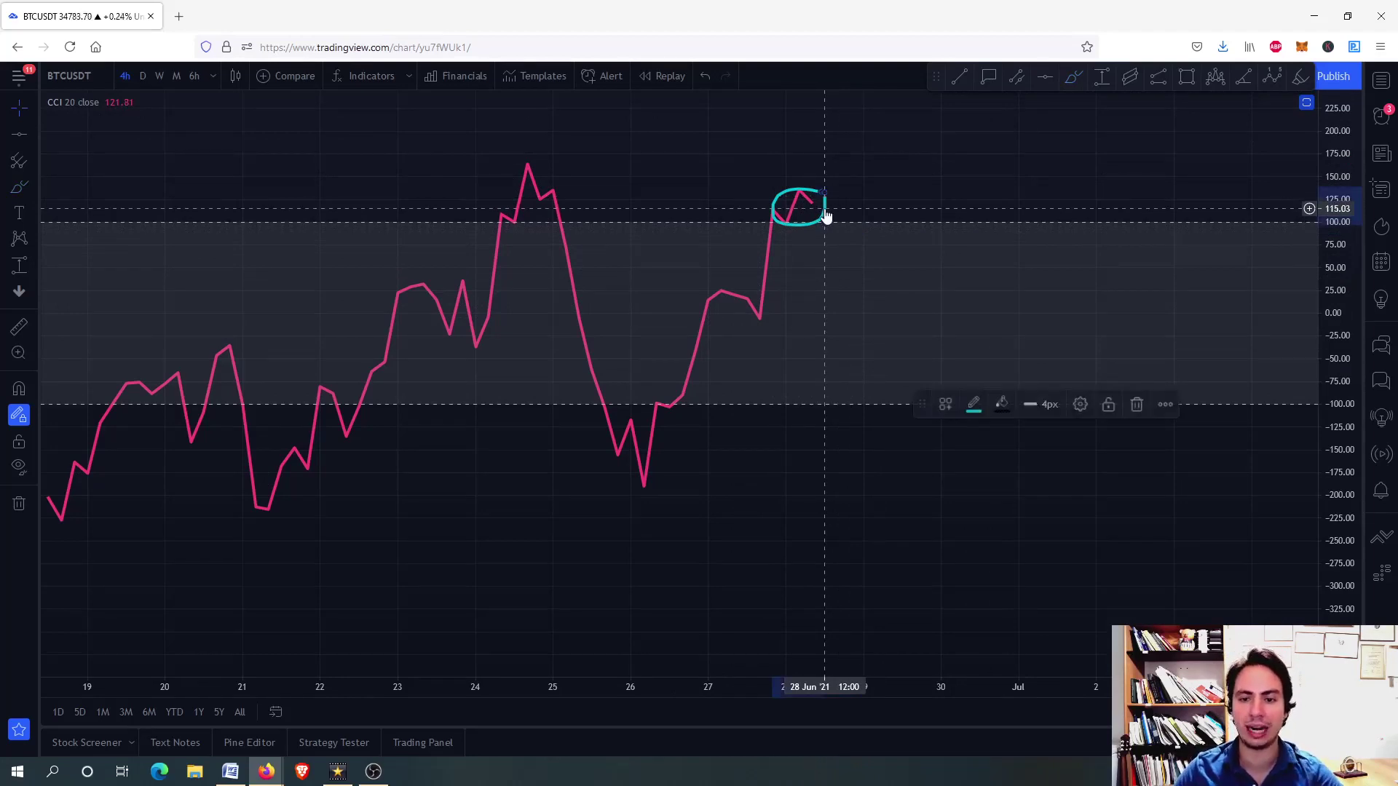
key(Delete)
- Sketch a Brush curve rising from the last CCI value to about 200 and delete it
click(1074, 76)
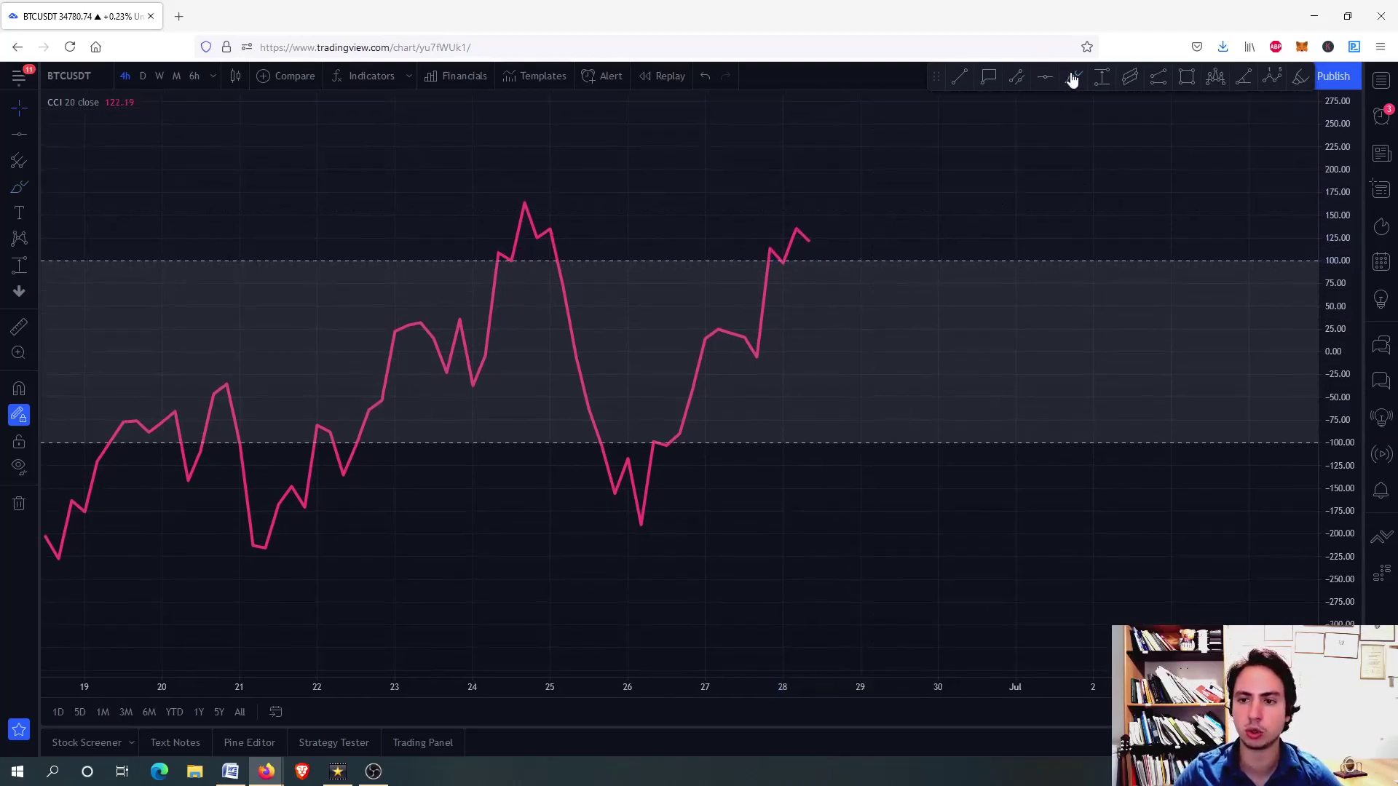
mouse_move(808, 239)
mouse_down()
mouse_move(862, 219)
mouse_move(874, 167)
mouse_up()
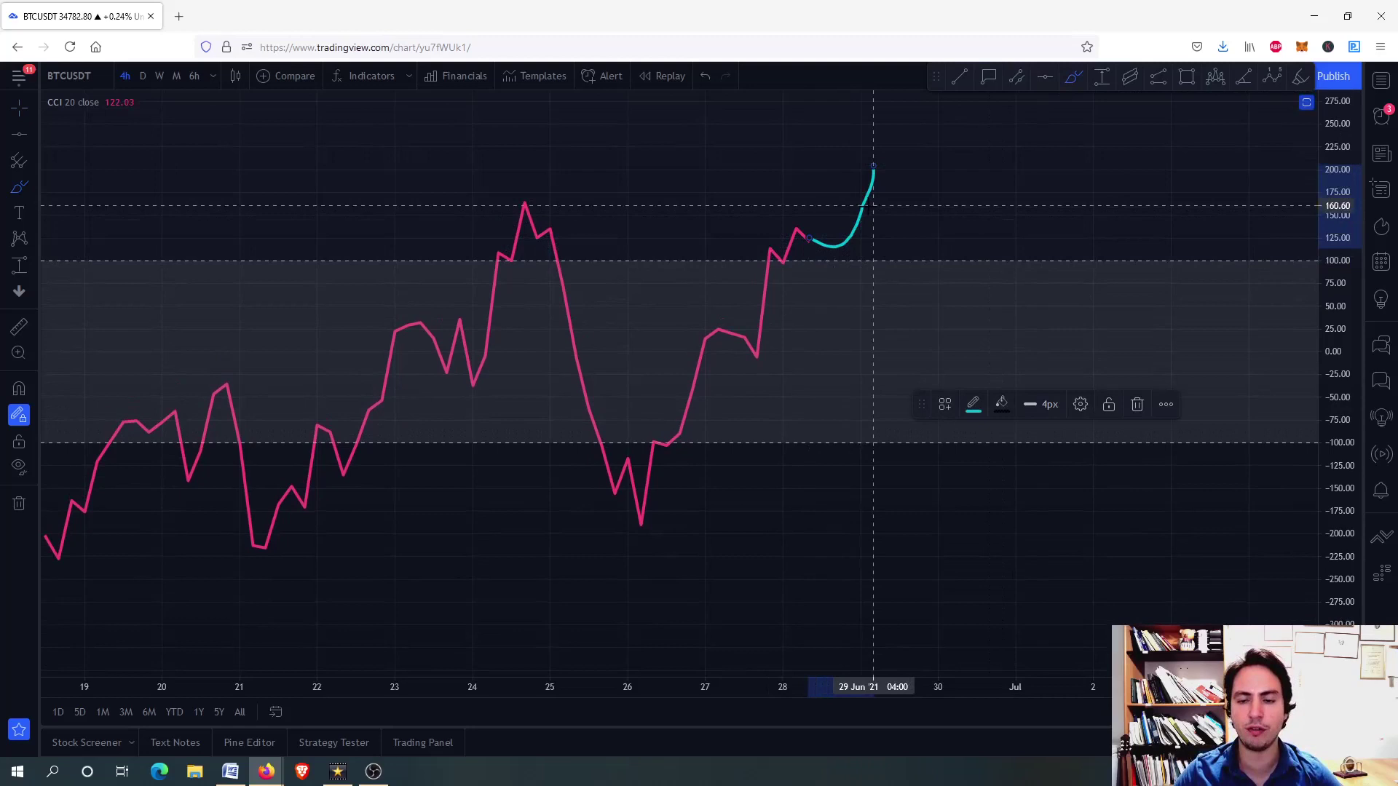
key(Delete)
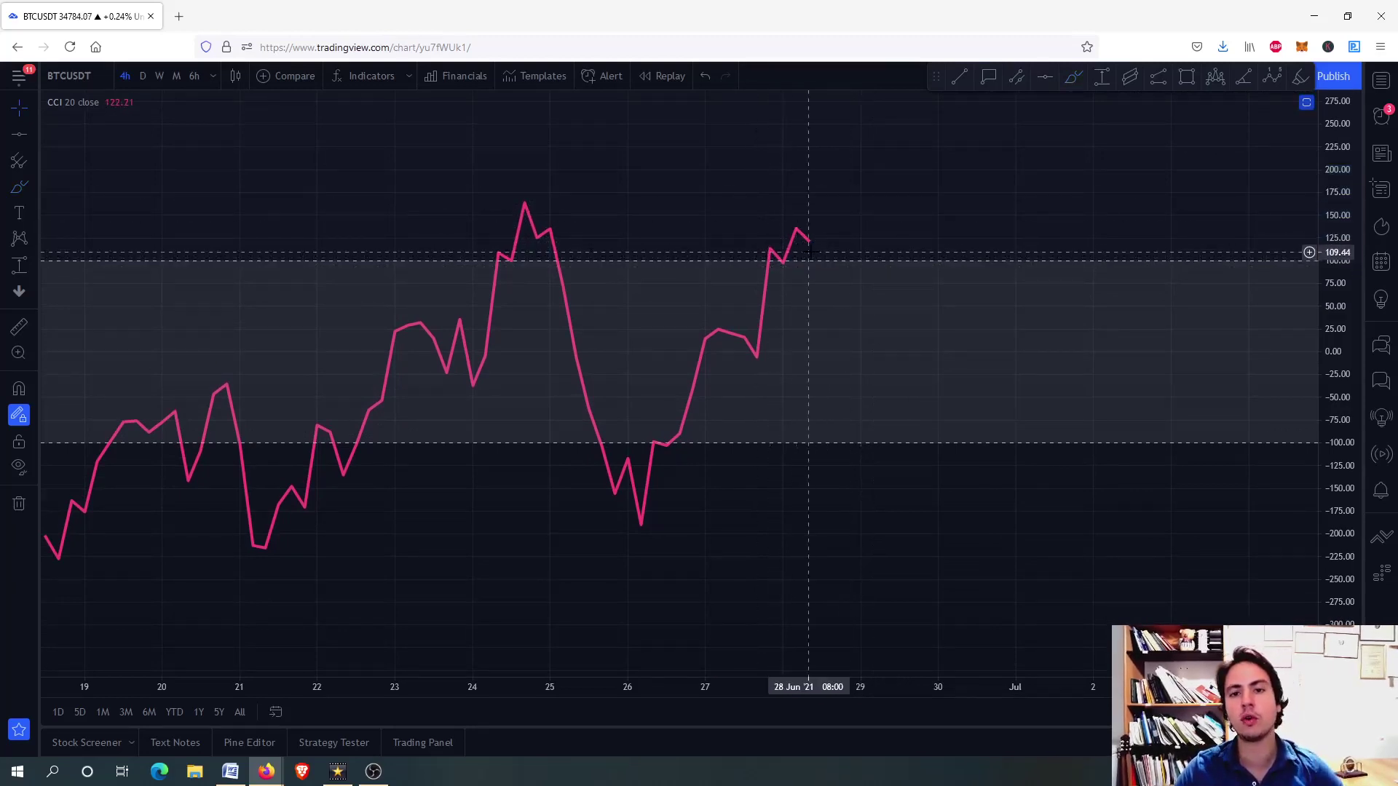
- Restore the price chart with all indicator panes and stretch the price scale around the latest candles
double_click(834, 206)
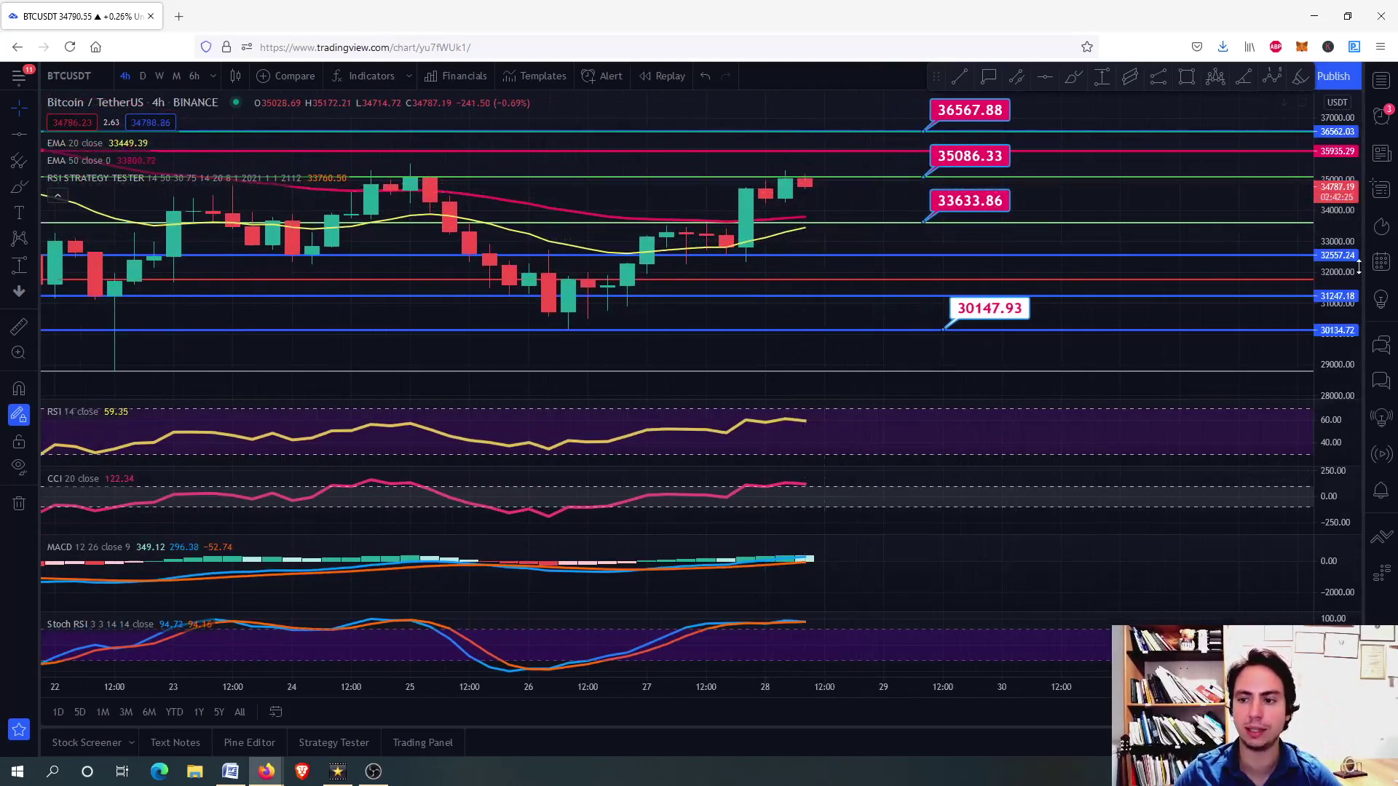
drag(1337, 276, 1337, 149)
drag(844, 187, 800, 282)
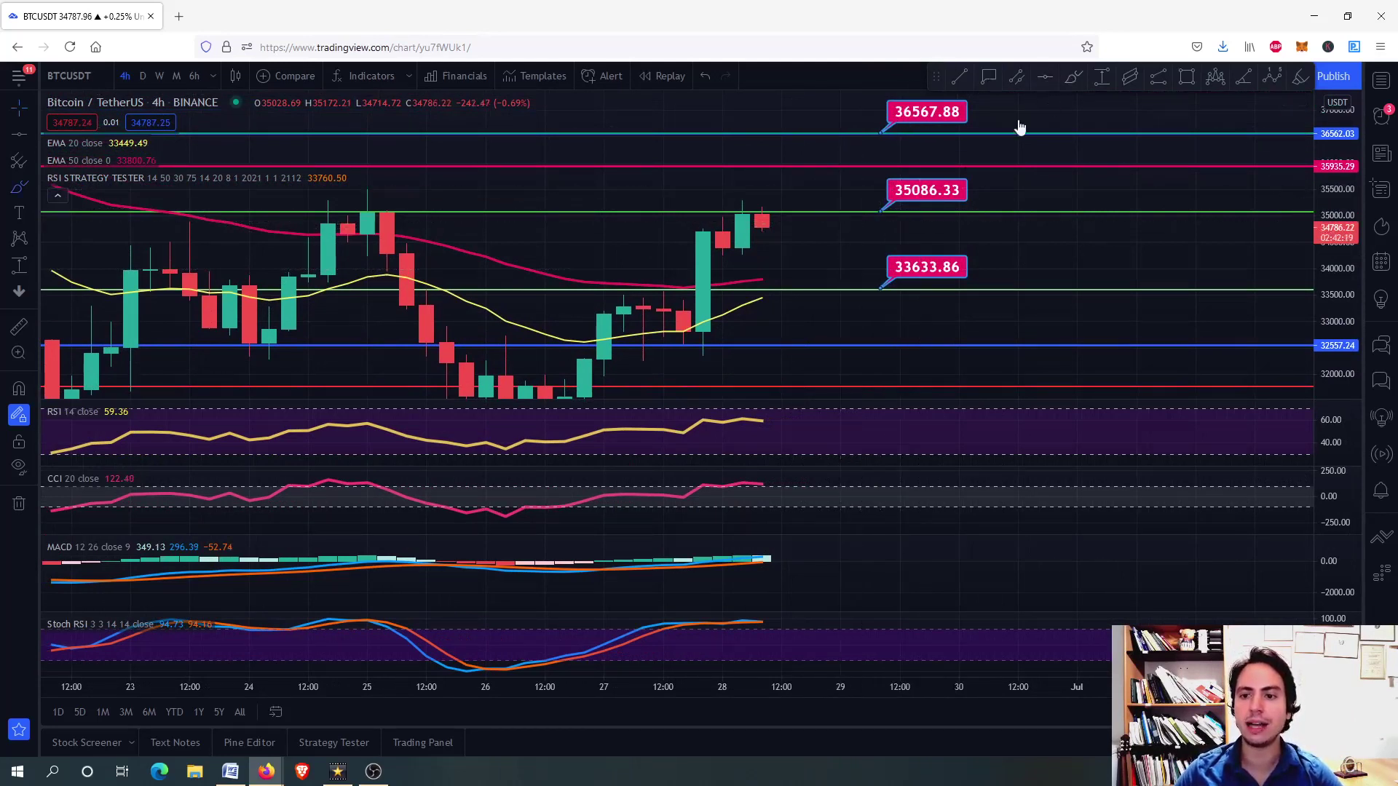
- Circle the 35086.33 price label with the Brush and delete the circle
mouse_move(979, 175)
mouse_down()
mouse_move(900, 172)
mouse_move(1018, 194)
mouse_move(960, 168)
mouse_up()
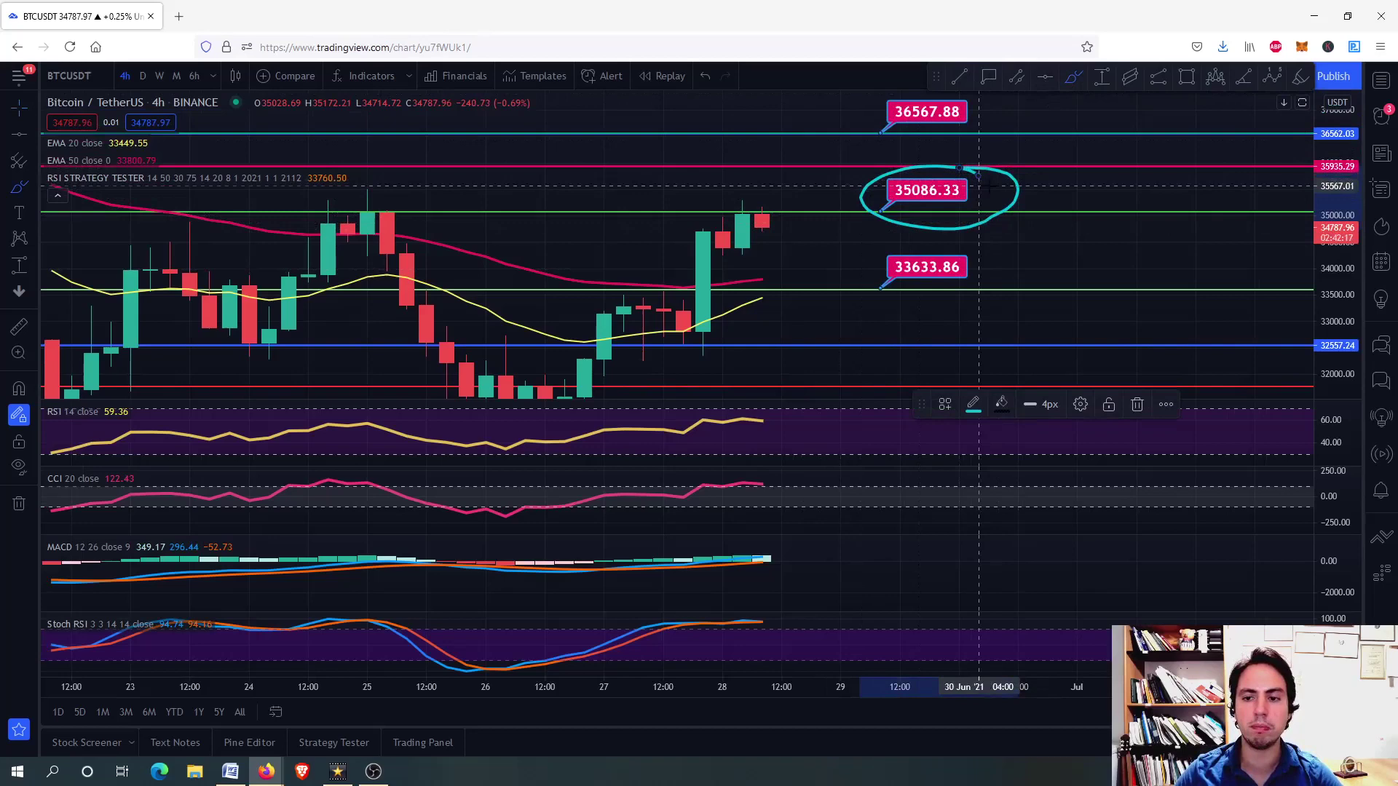
key(Delete)
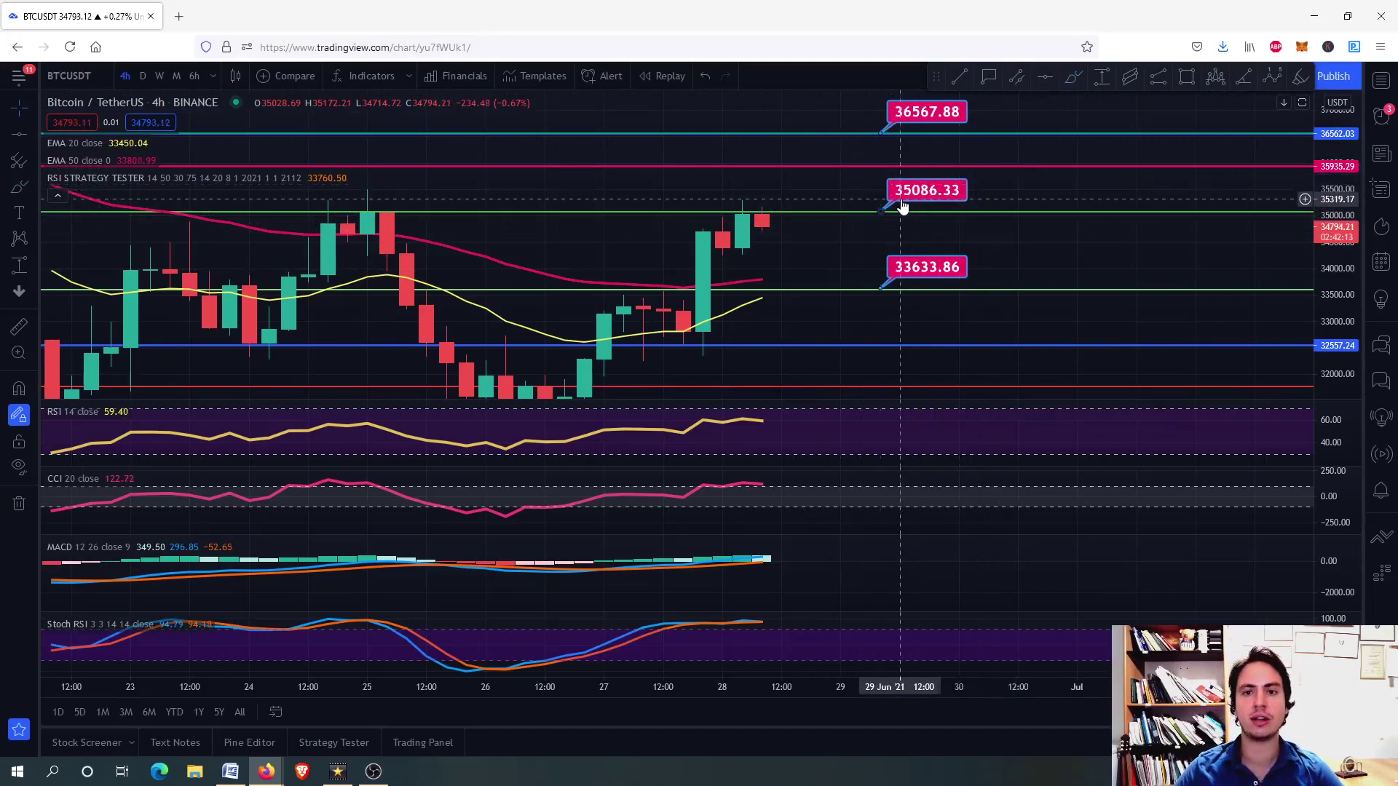
- Circle the two recent price lows around 22 and 26 June with the Brush
scroll(901, 208, down, 5)
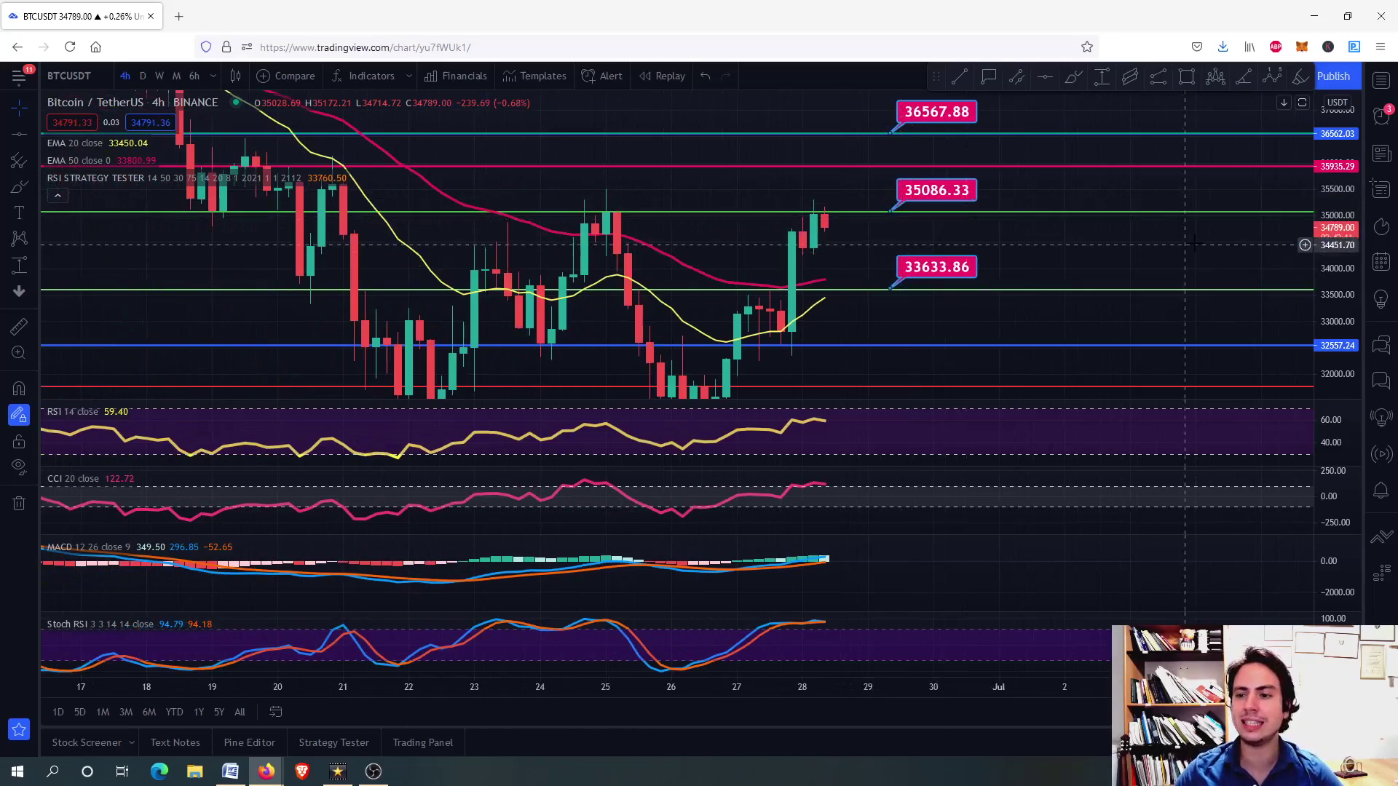
drag(1349, 196, 1350, 345)
scroll(1195, 314, down, 8)
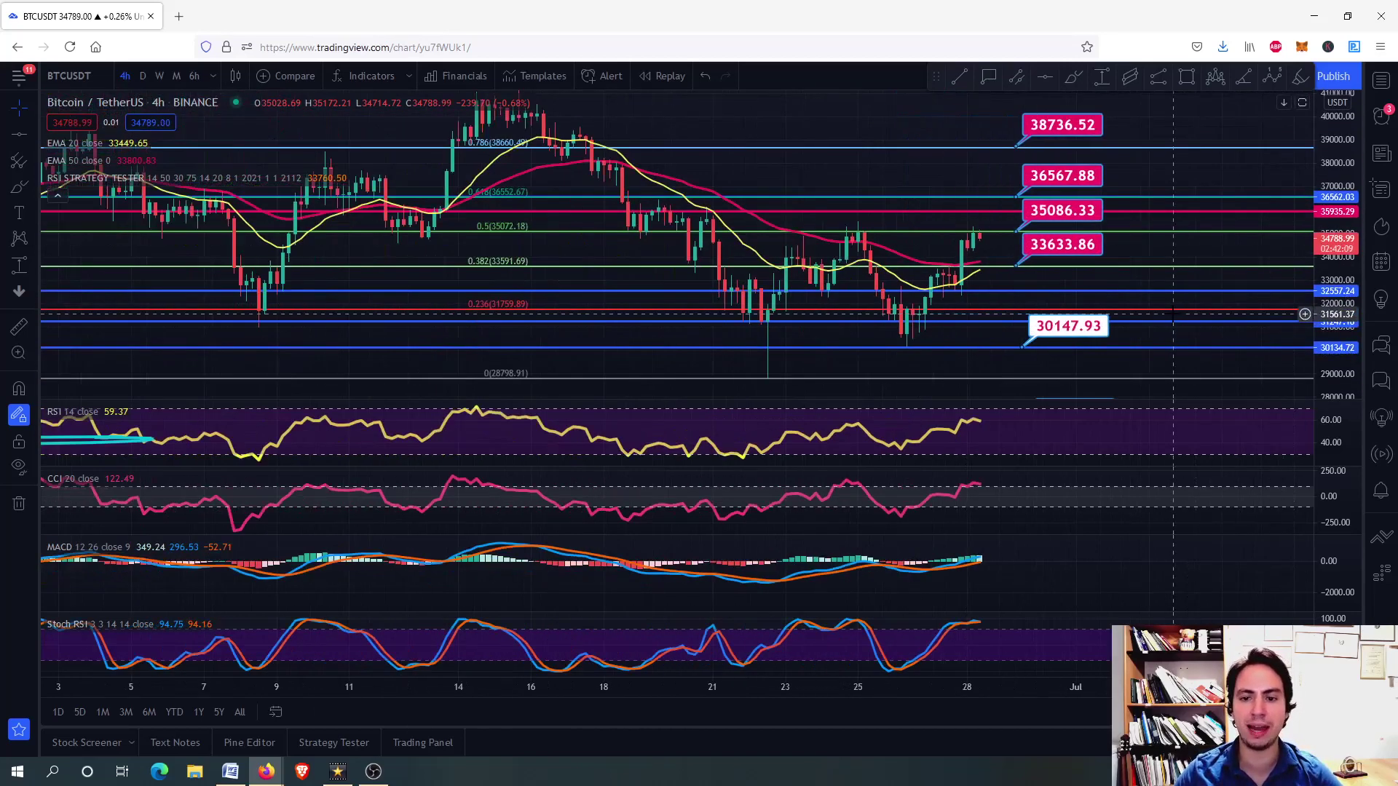
drag(1202, 250, 991, 258)
scroll(990, 258, down, 3)
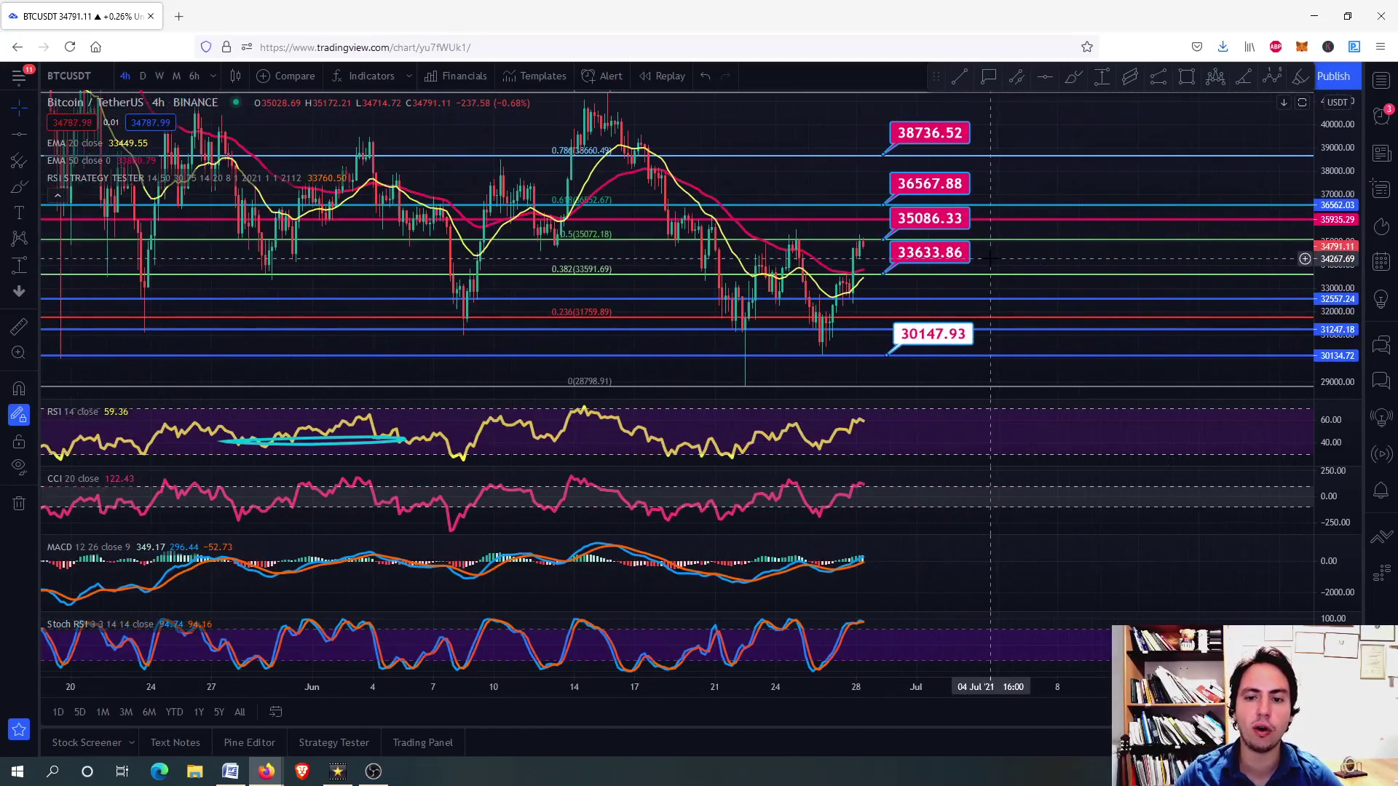
scroll(991, 258, up, 3)
scroll(990, 258, up, 1)
click(1073, 76)
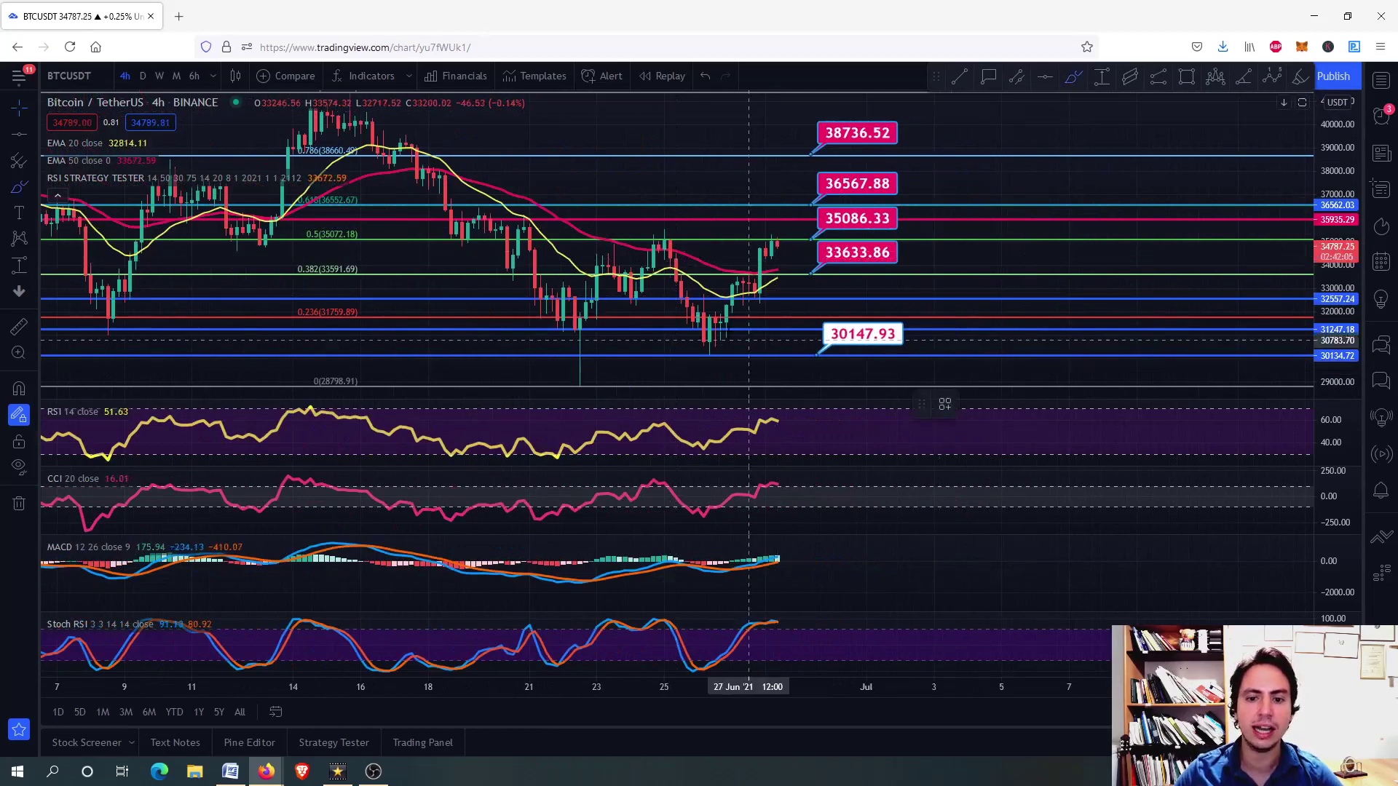
mouse_move(744, 338)
mouse_down()
mouse_move(715, 369)
mouse_move(743, 341)
mouse_up()
drag(601, 325, 576, 318)
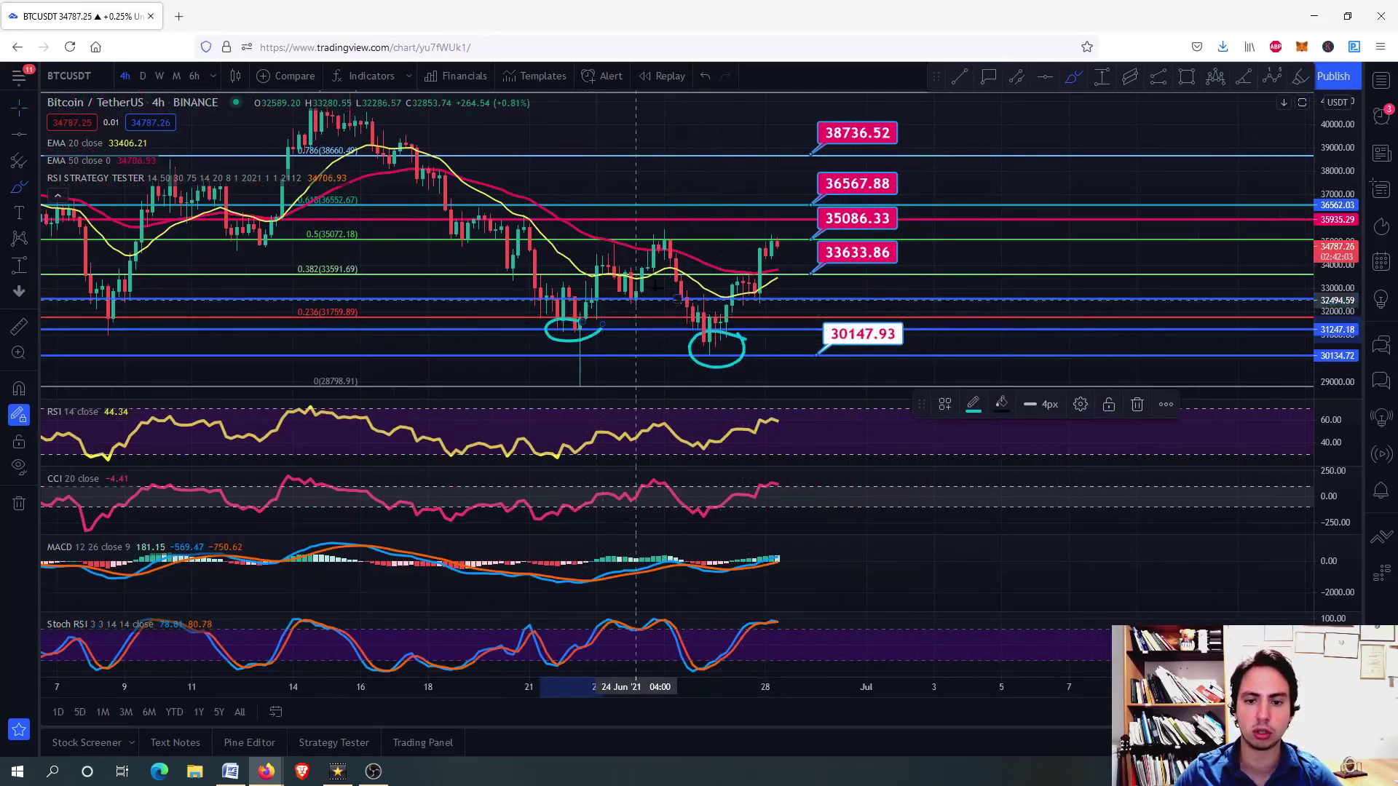
- Sketch a Brush projection from the second low up past the 38736.52 level with one pullback, and delete it
mouse_move(714, 343)
mouse_down()
mouse_move(887, 157)
mouse_move(960, 207)
mouse_move(1035, 102)
mouse_move(1005, 294)
mouse_move(1029, 182)
mouse_up()
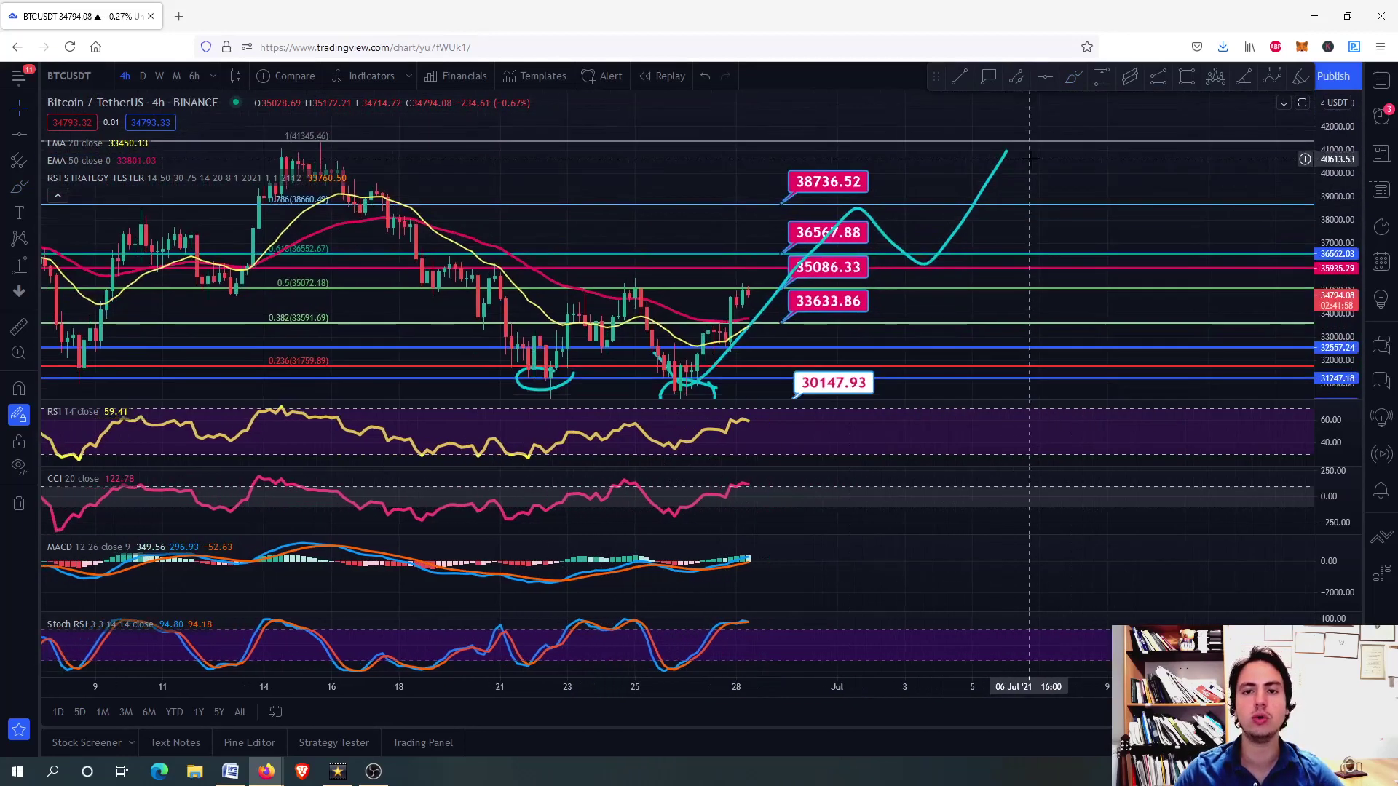
click(984, 195)
key(Delete)
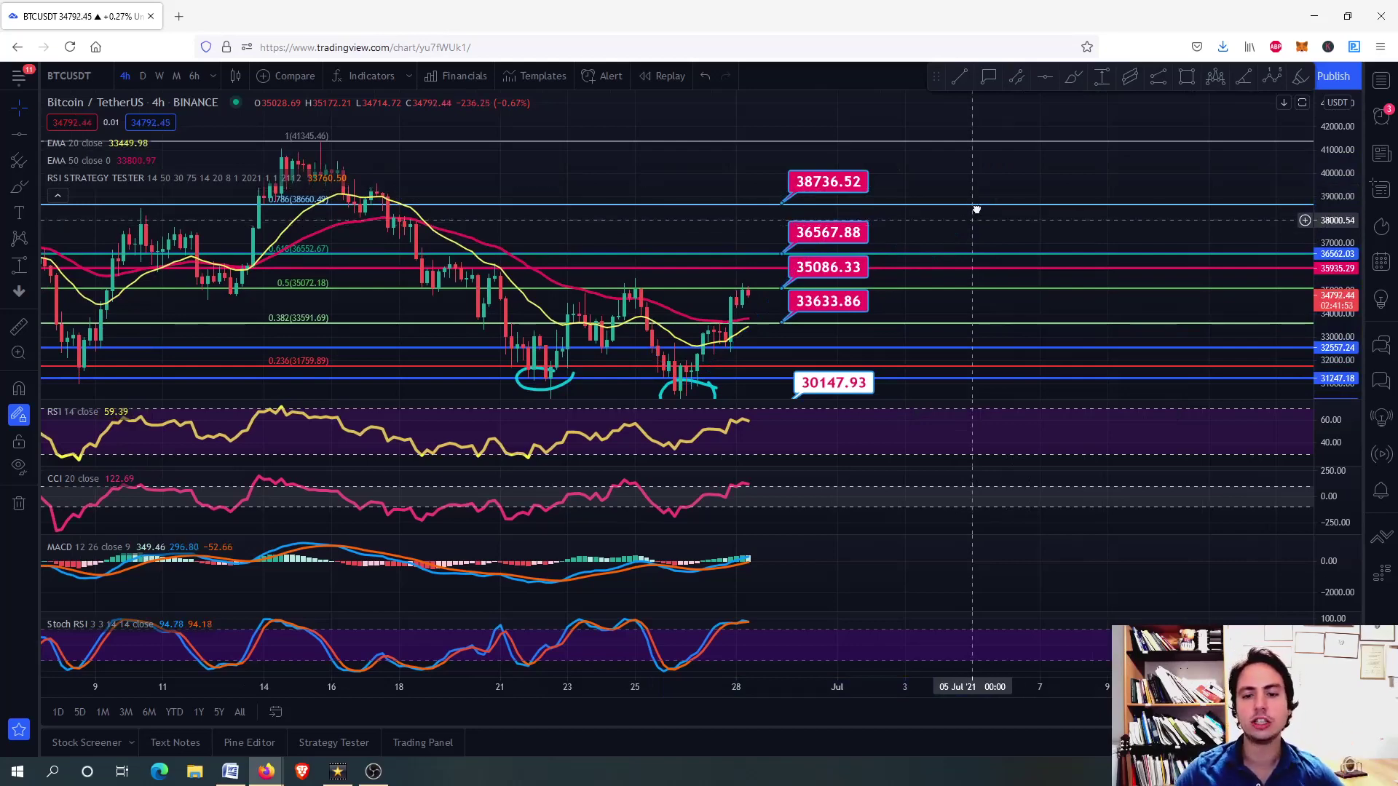
- Examine the marked price levels around the circled lows, from the 36567.88 label down to the 26551.98 label
drag(977, 209, 991, 171)
scroll(921, 251, up, 3)
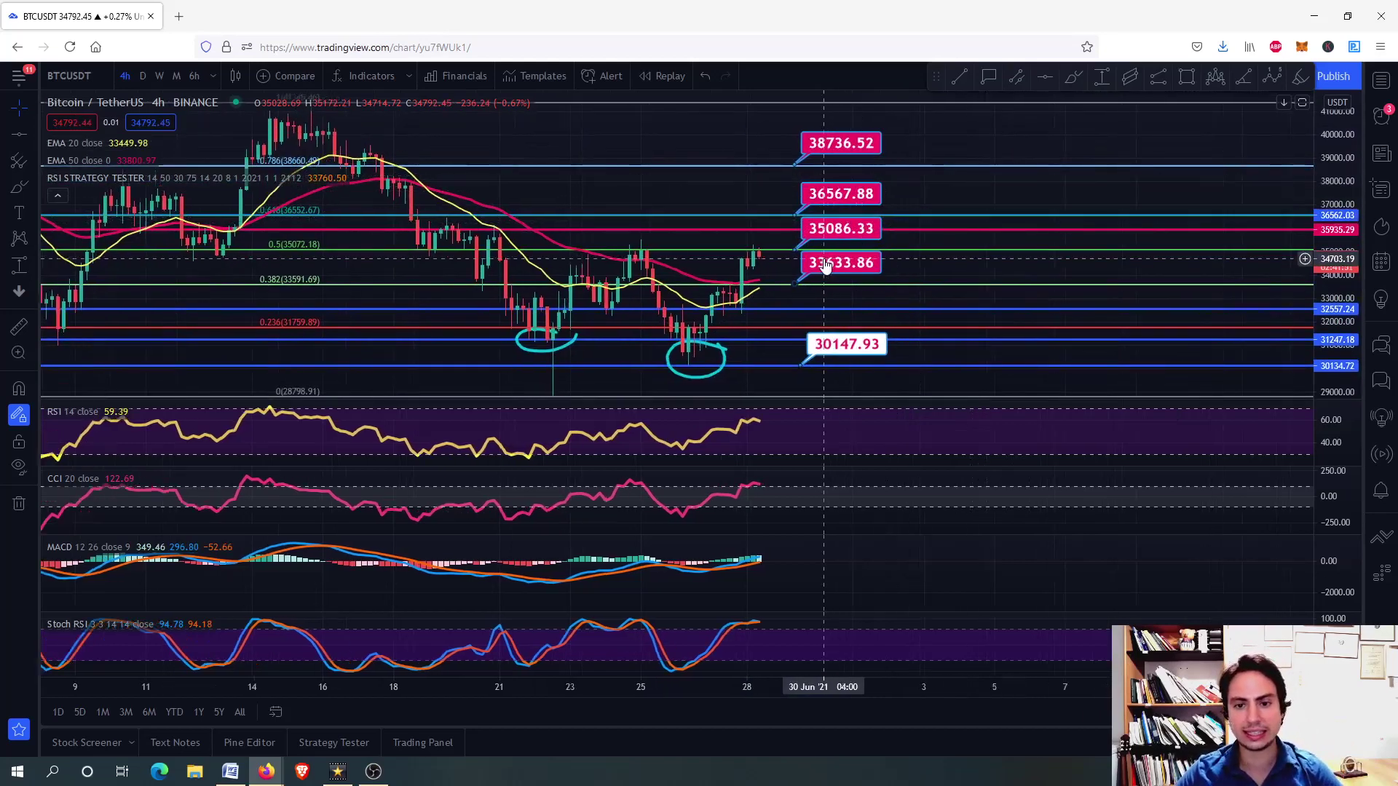
drag(1336, 313, 1336, 144)
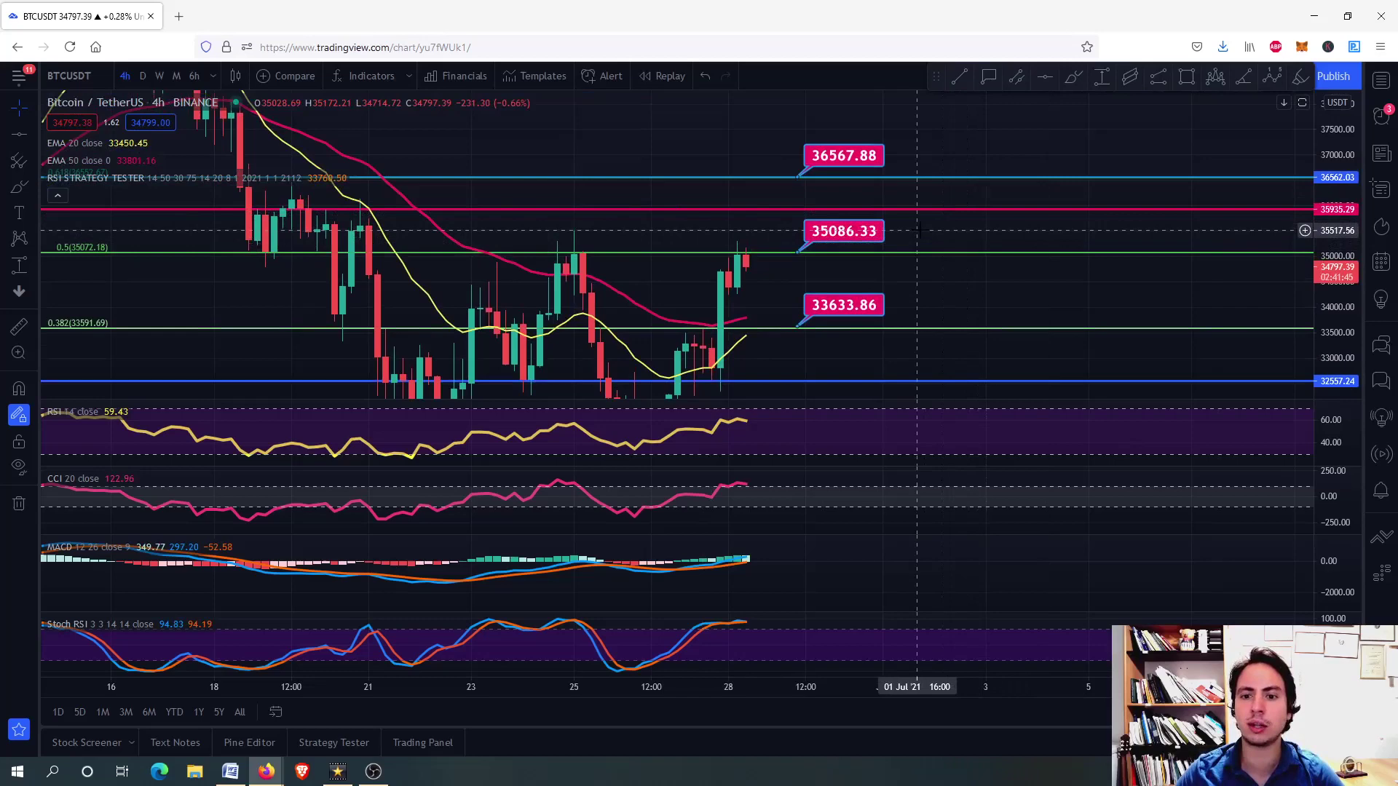
drag(916, 232, 911, 439)
drag(955, 220, 928, 79)
drag(944, 360, 943, 197)
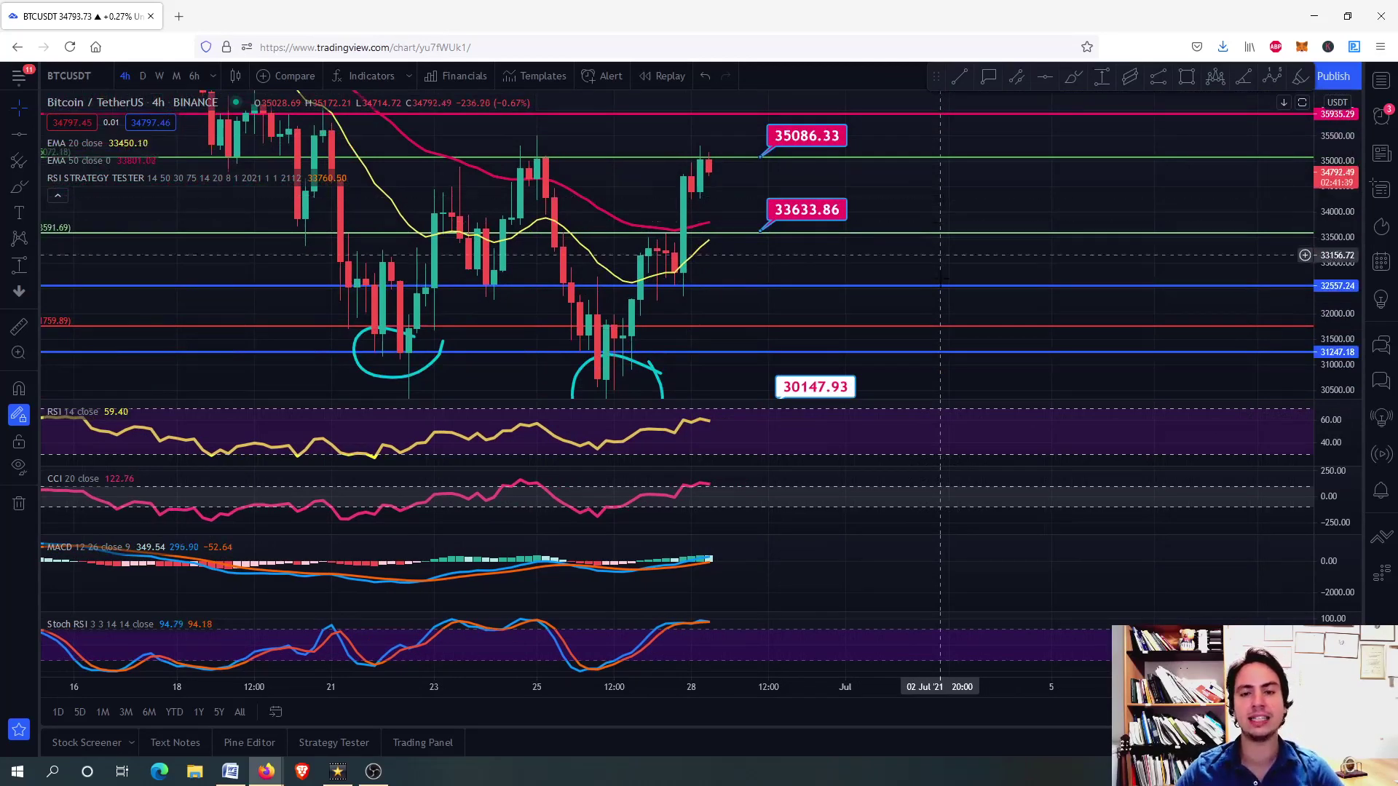
drag(942, 364, 822, 116)
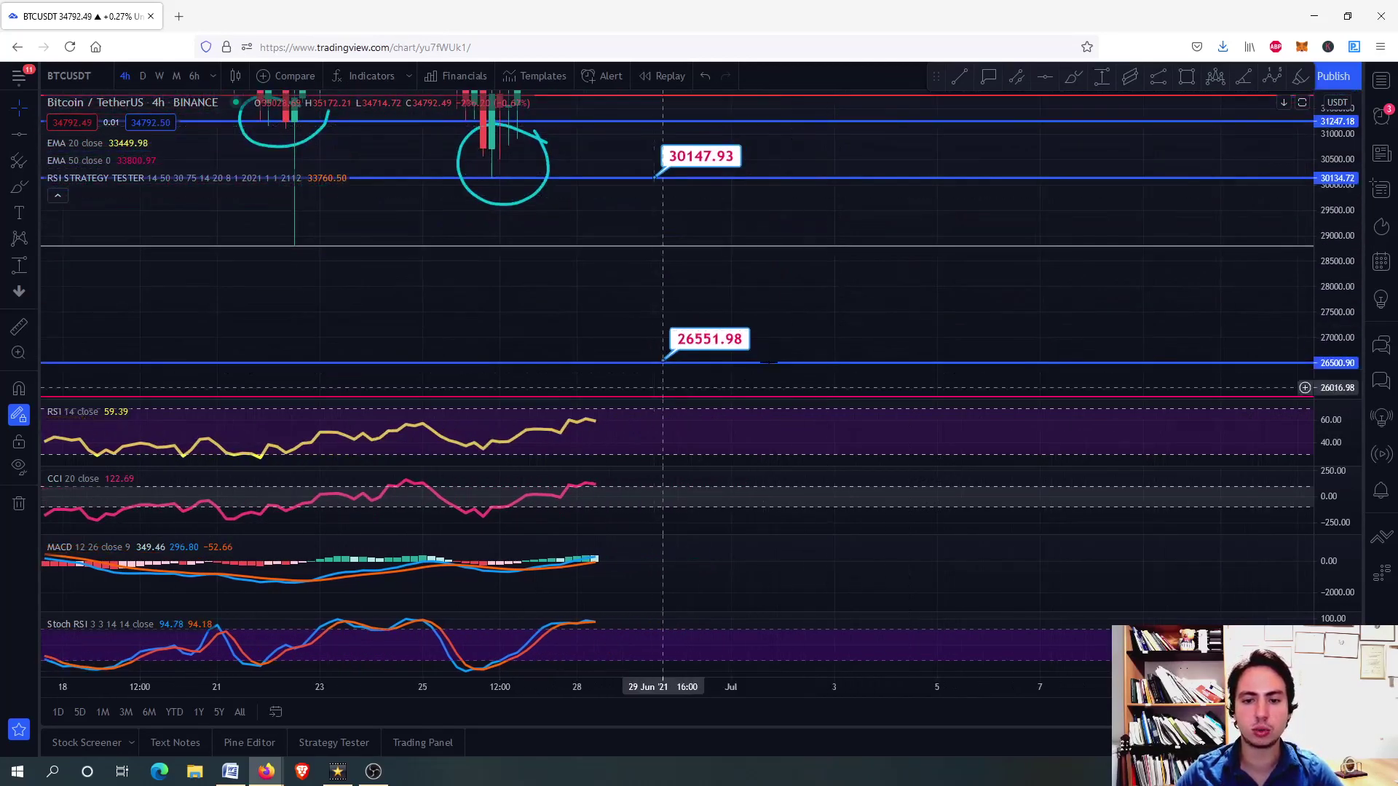
drag(817, 329, 883, 539)
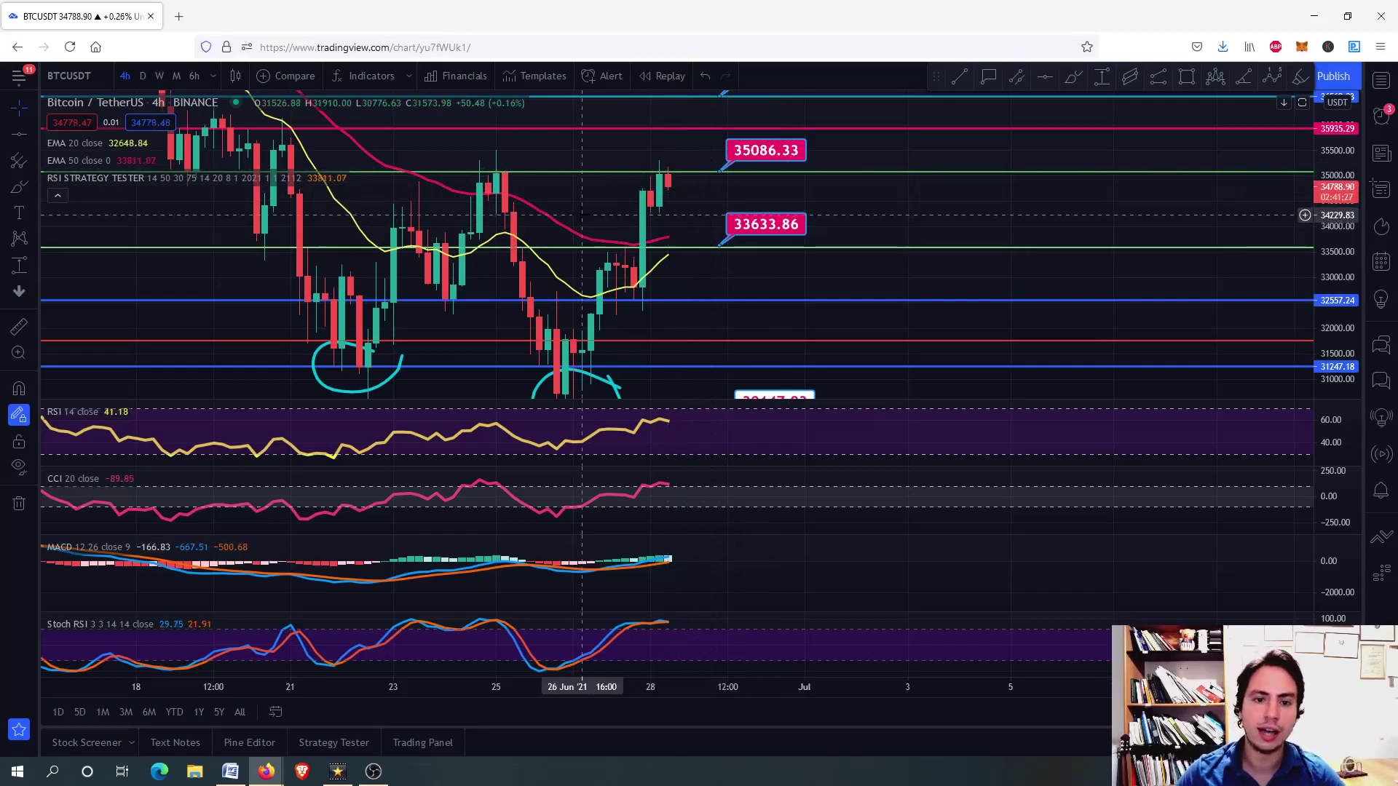
- Examine the latest candles against the 35086.33 level and the previous high around 25 June
scroll(684, 181, up, 3)
drag(761, 225, 764, 278)
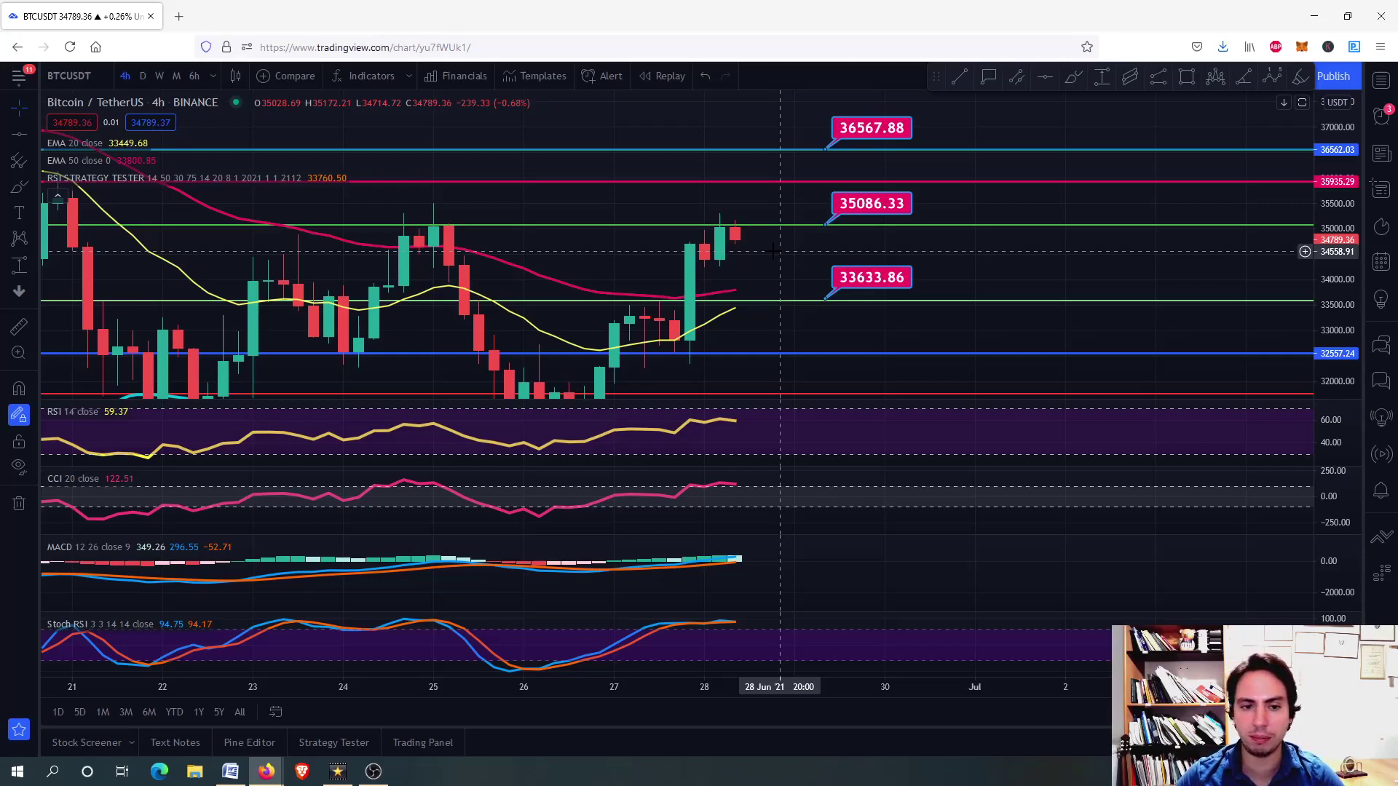
mouse_move(778, 256)
mouse_down()
mouse_move(775, 209)
mouse_move(758, 241)
mouse_up()
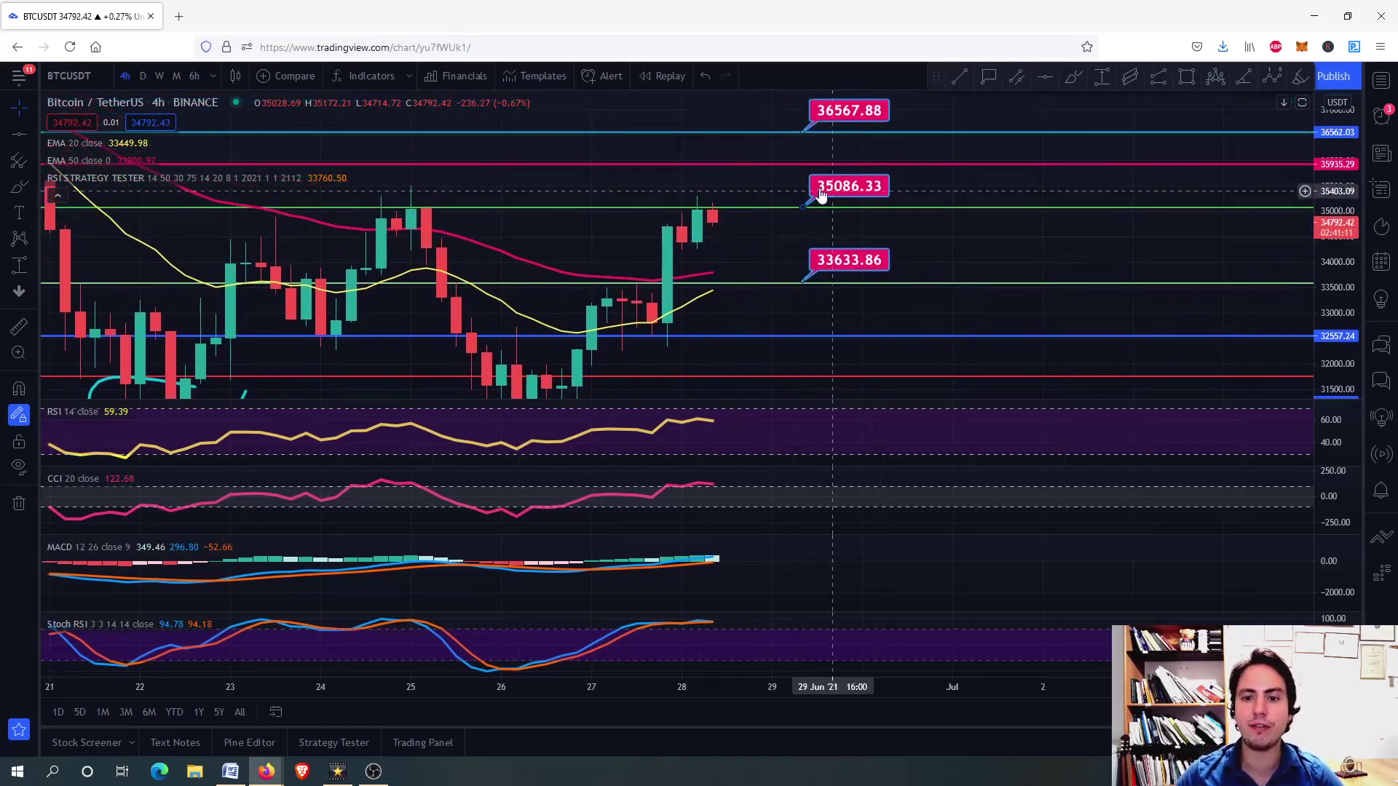
scroll(783, 234, down, 2)
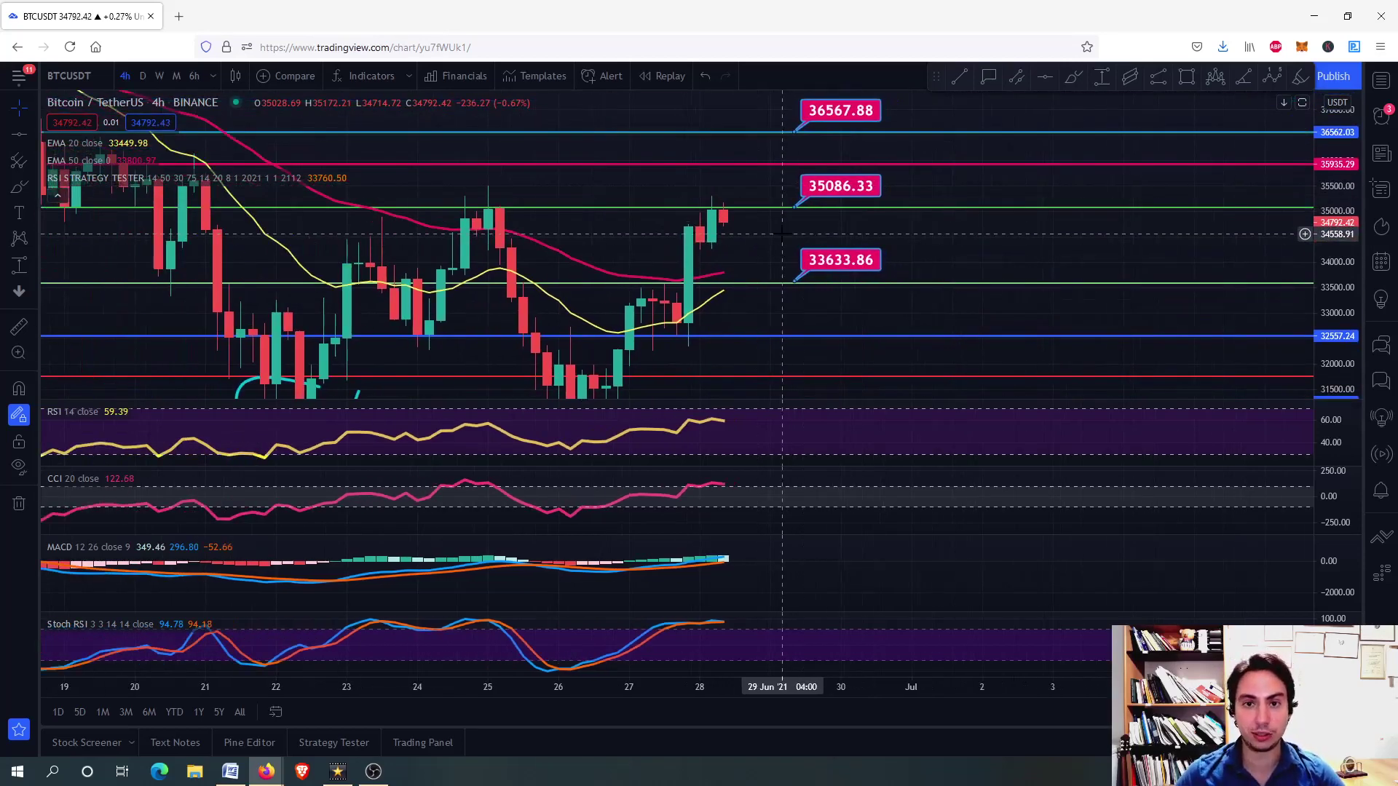
scroll(783, 233, up, 2)
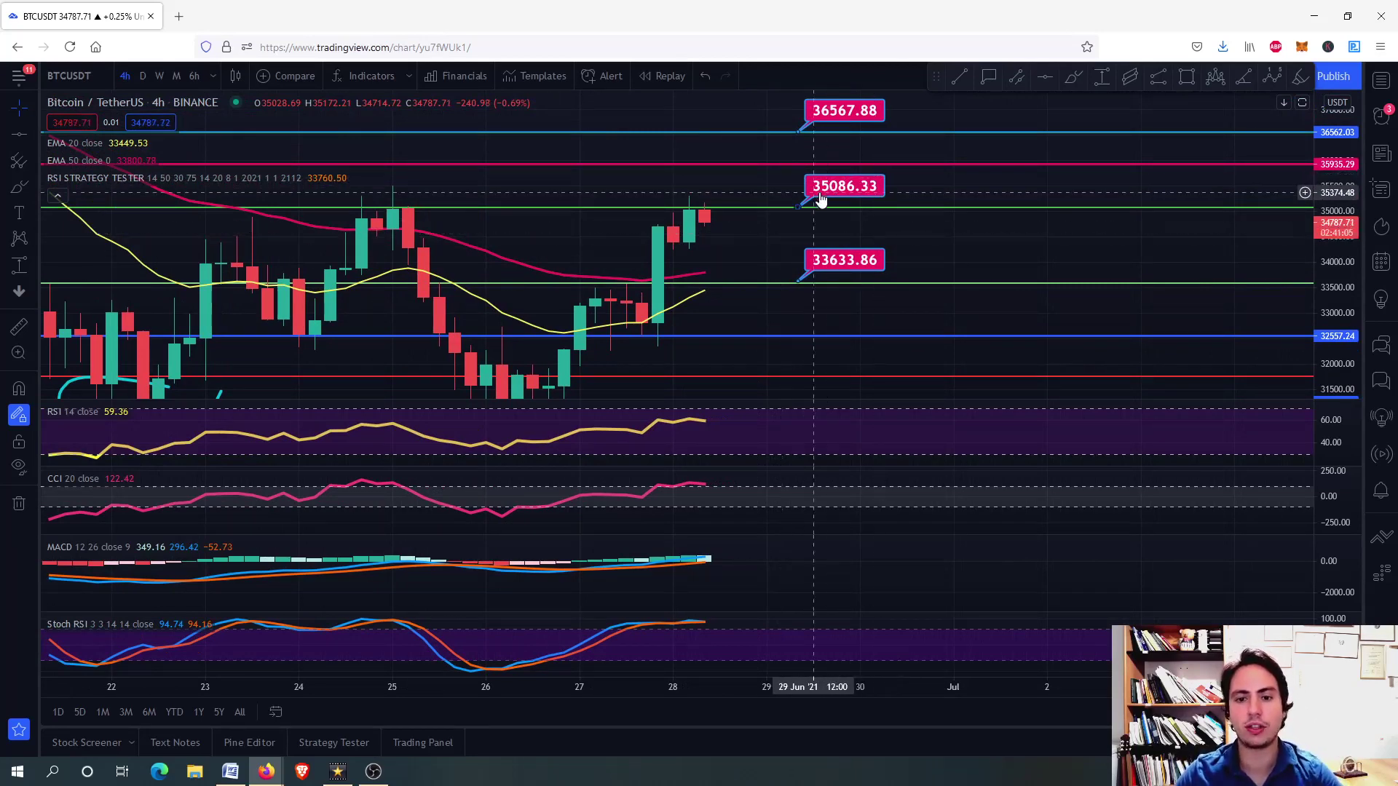
scroll(582, 205, down, 3)
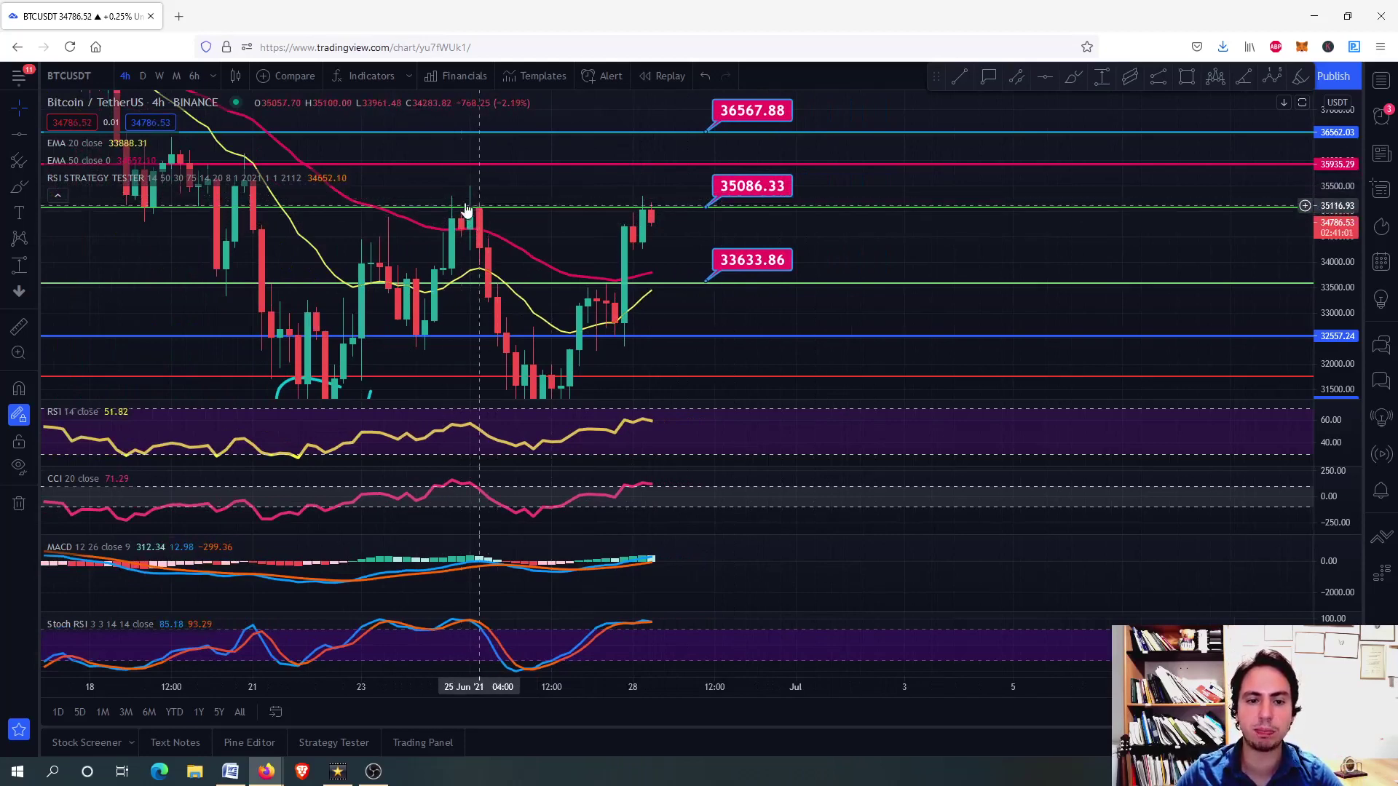
drag(584, 176, 646, 154)
scroll(587, 175, up, 3)
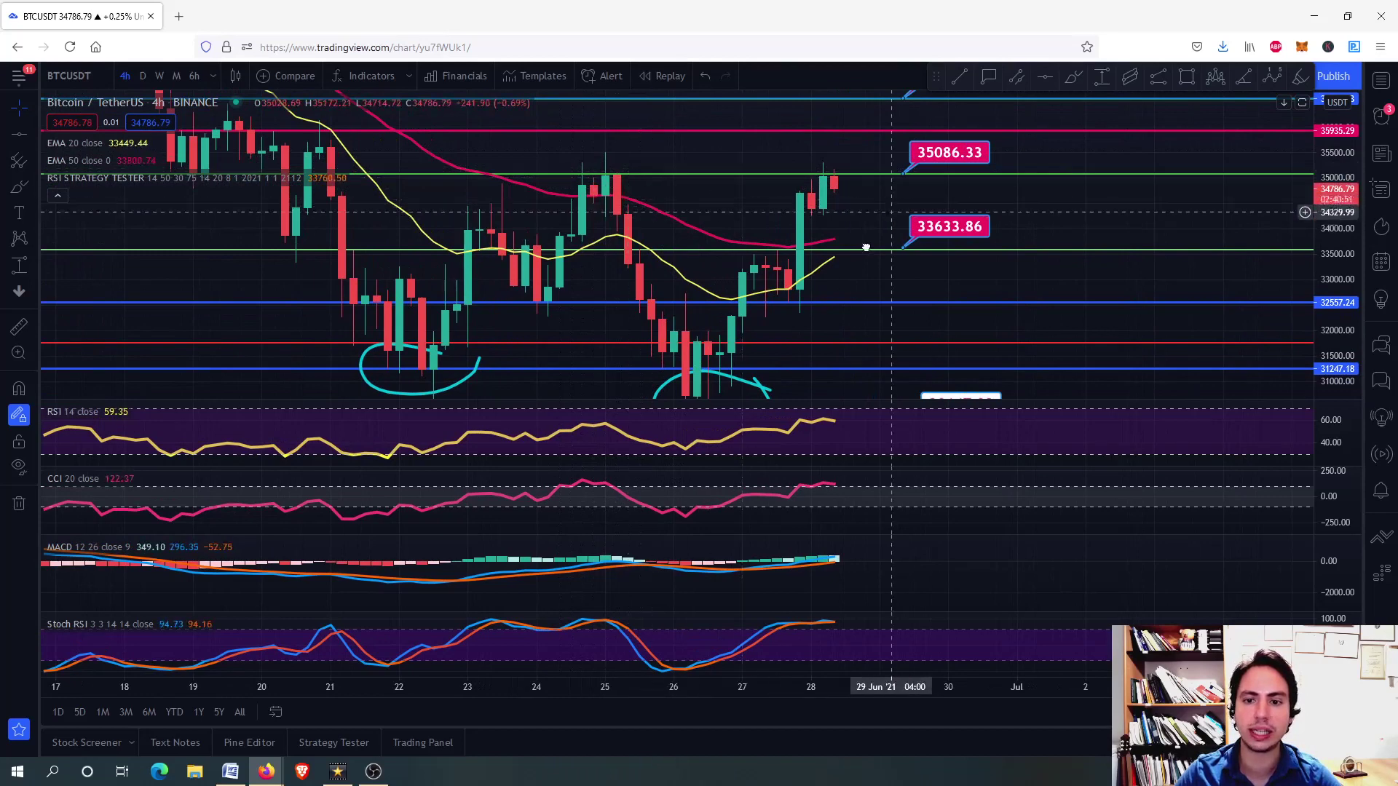
- Move the 38736.52 price label down slightly to 38707.91, near the 0.786 Fibonacci line
drag(874, 218, 802, 322)
drag(907, 159, 888, 189)
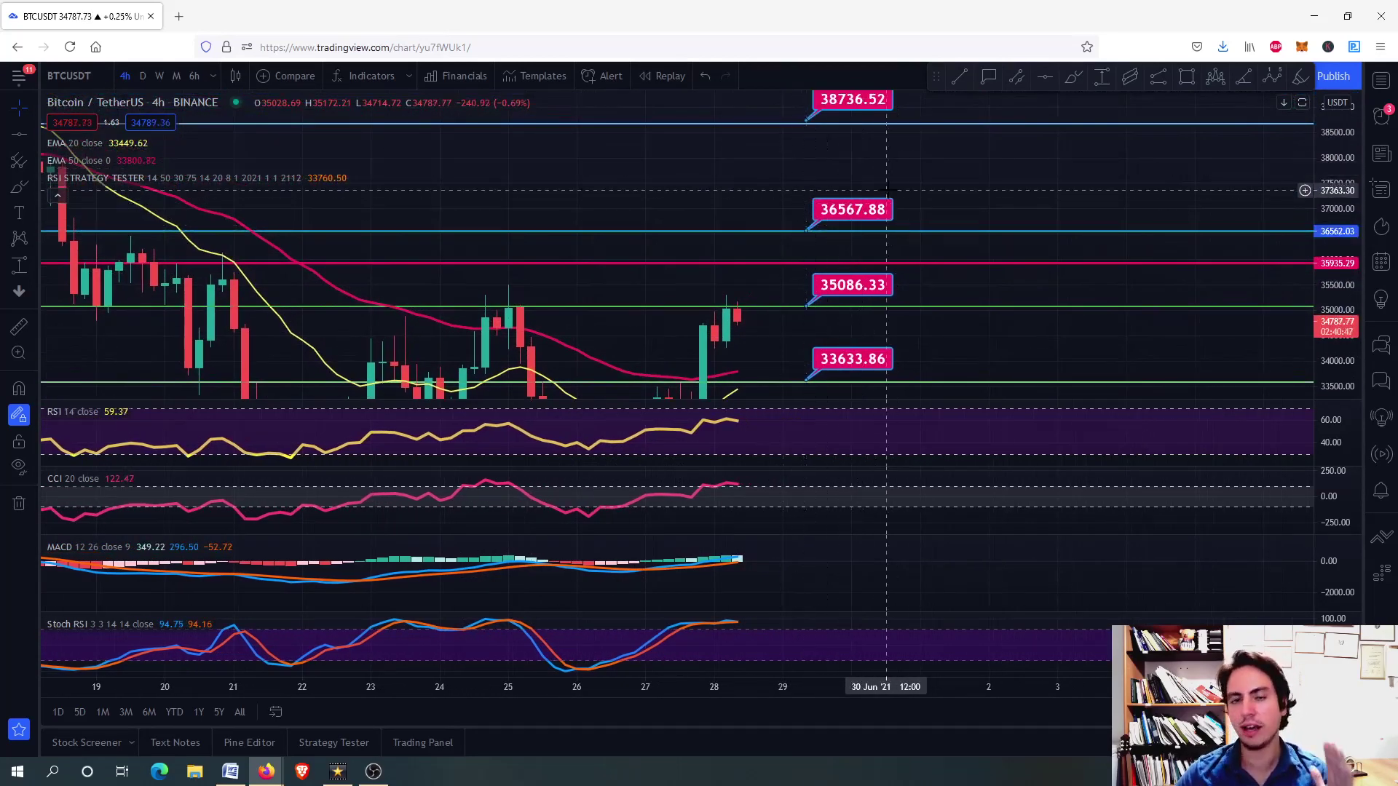
drag(867, 167, 865, 201)
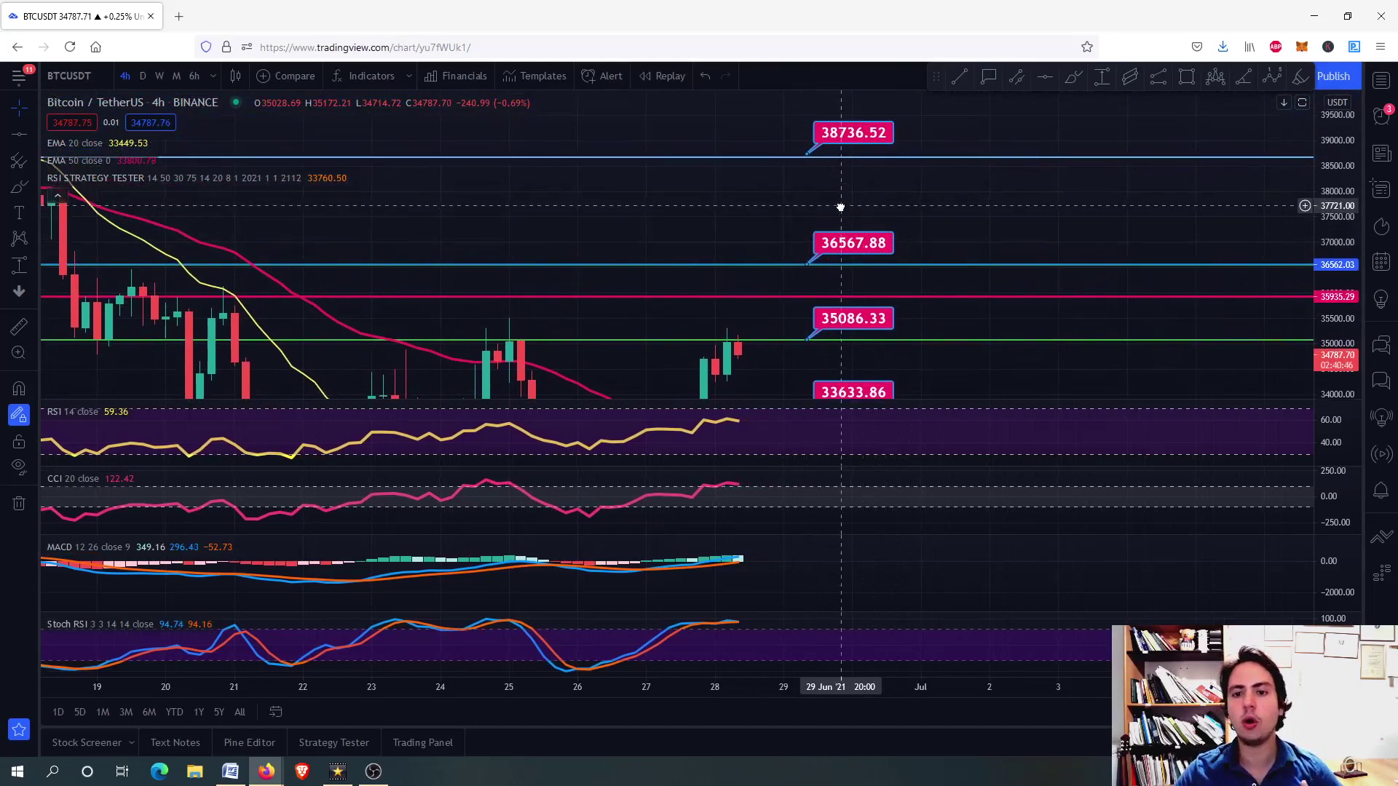
click(865, 137)
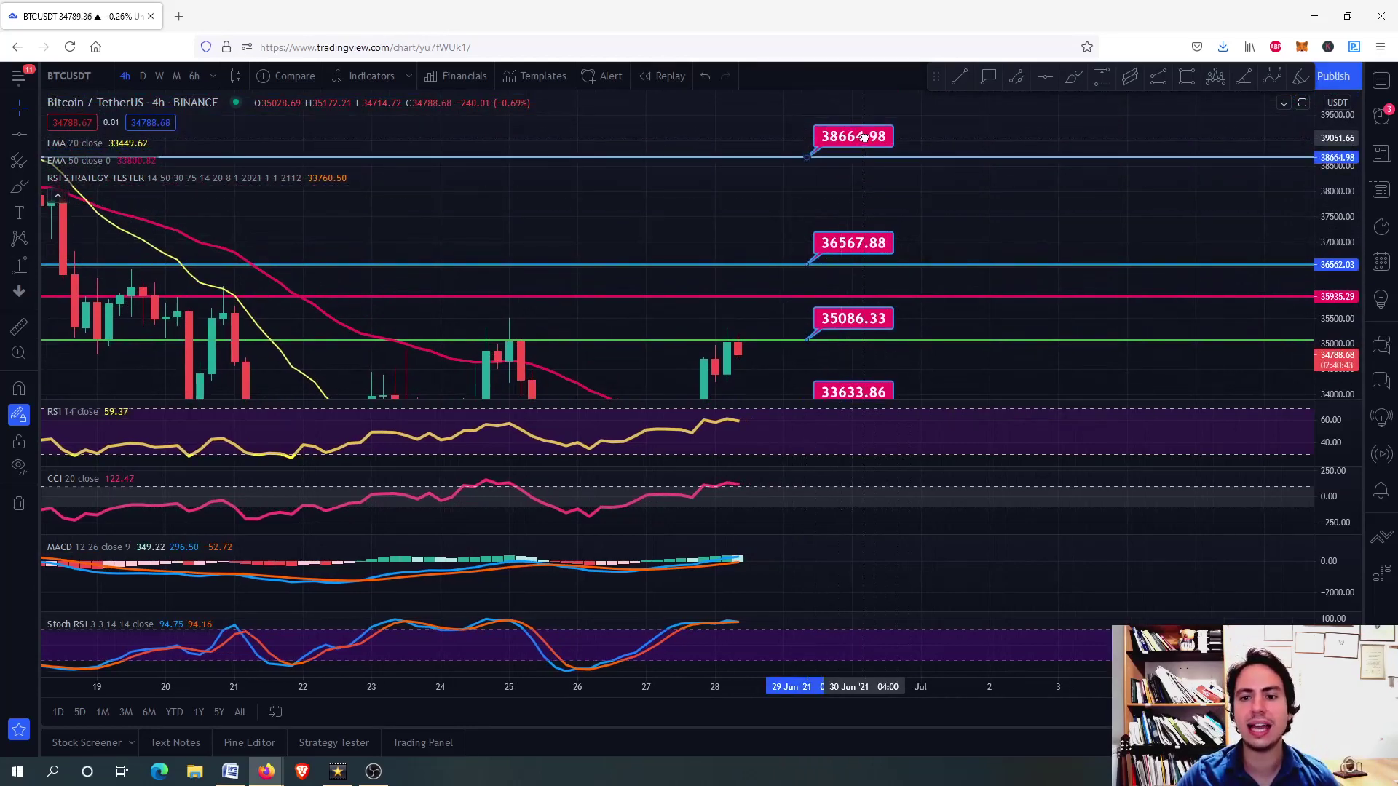
drag(864, 137, 864, 135)
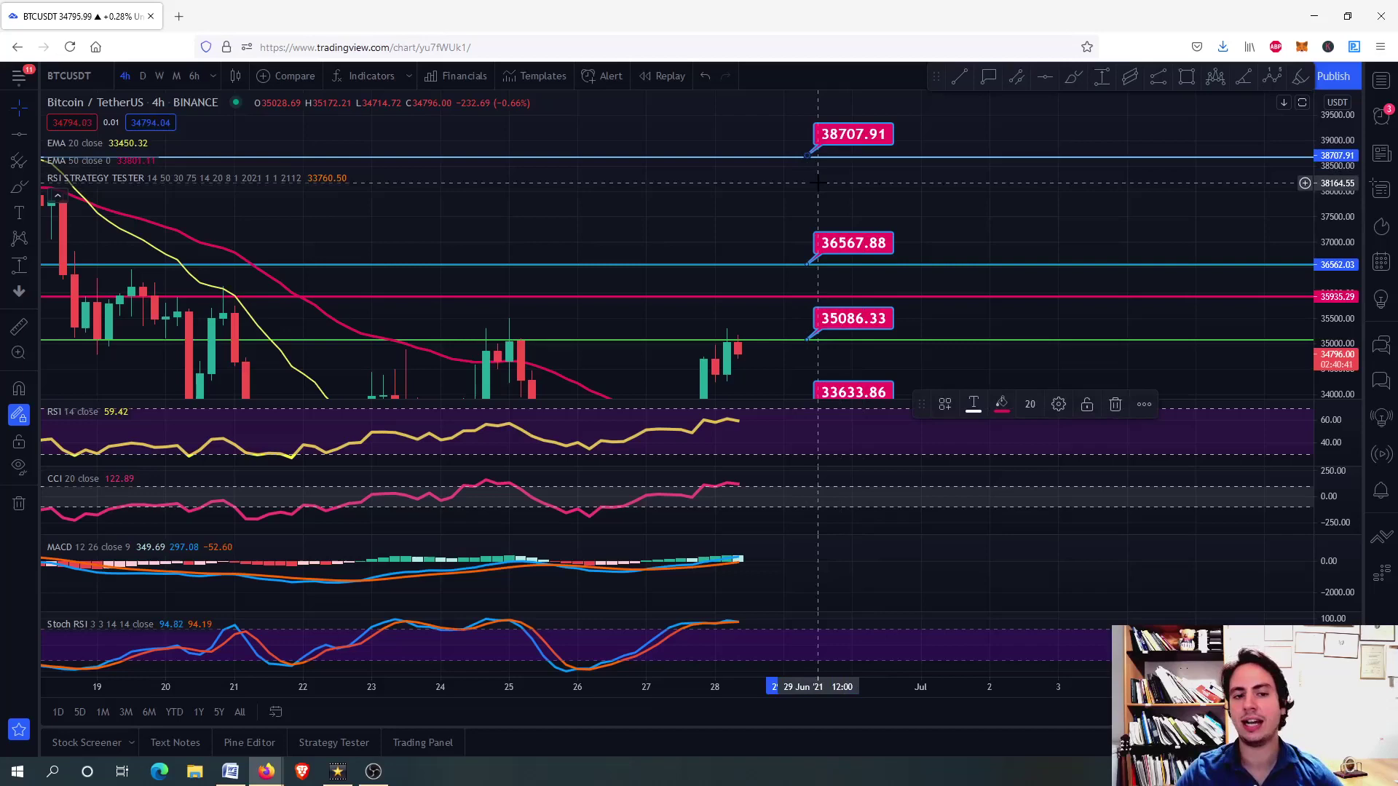
scroll(819, 184, down, 6)
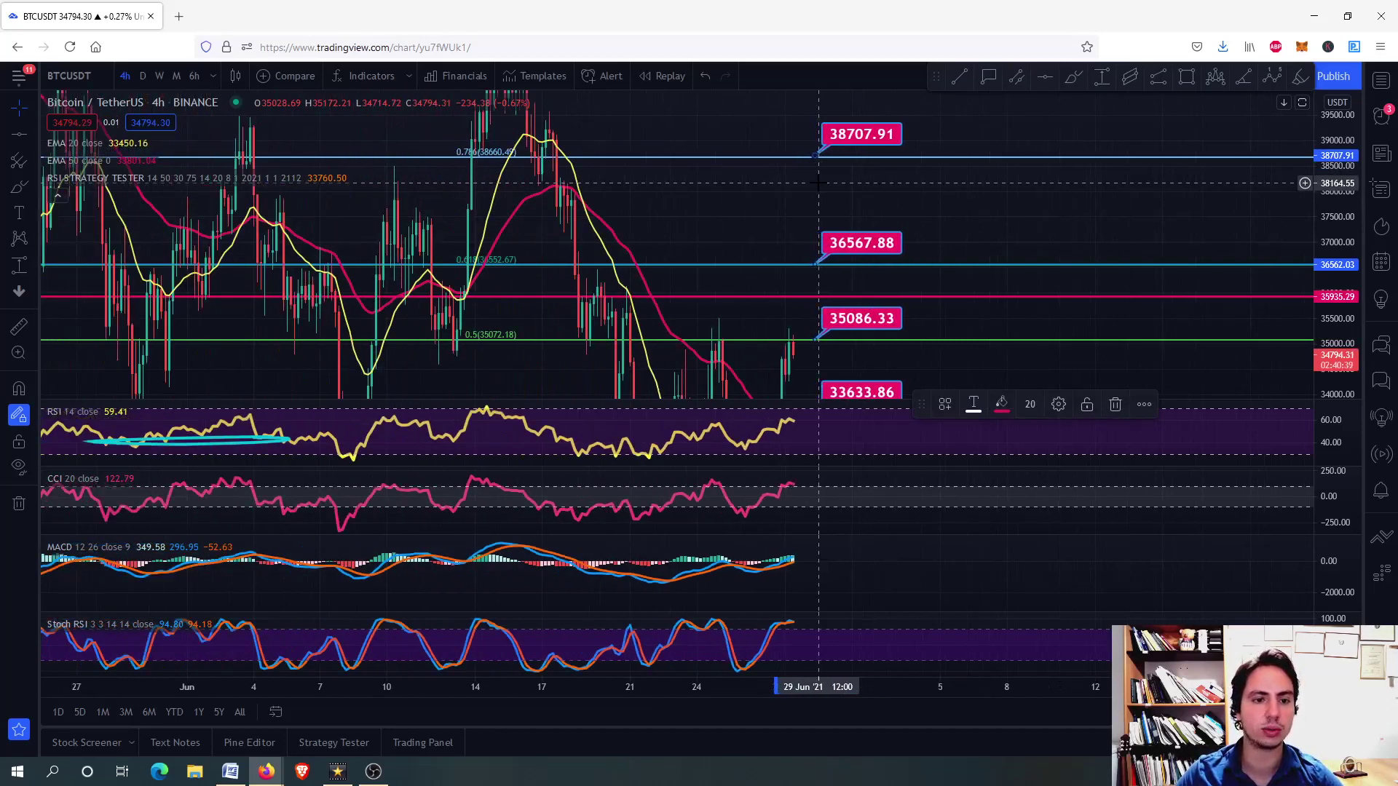
- Switch the chart to the daily timeframe and examine the latest candle against the 35086.33 level
drag(766, 204, 764, 105)
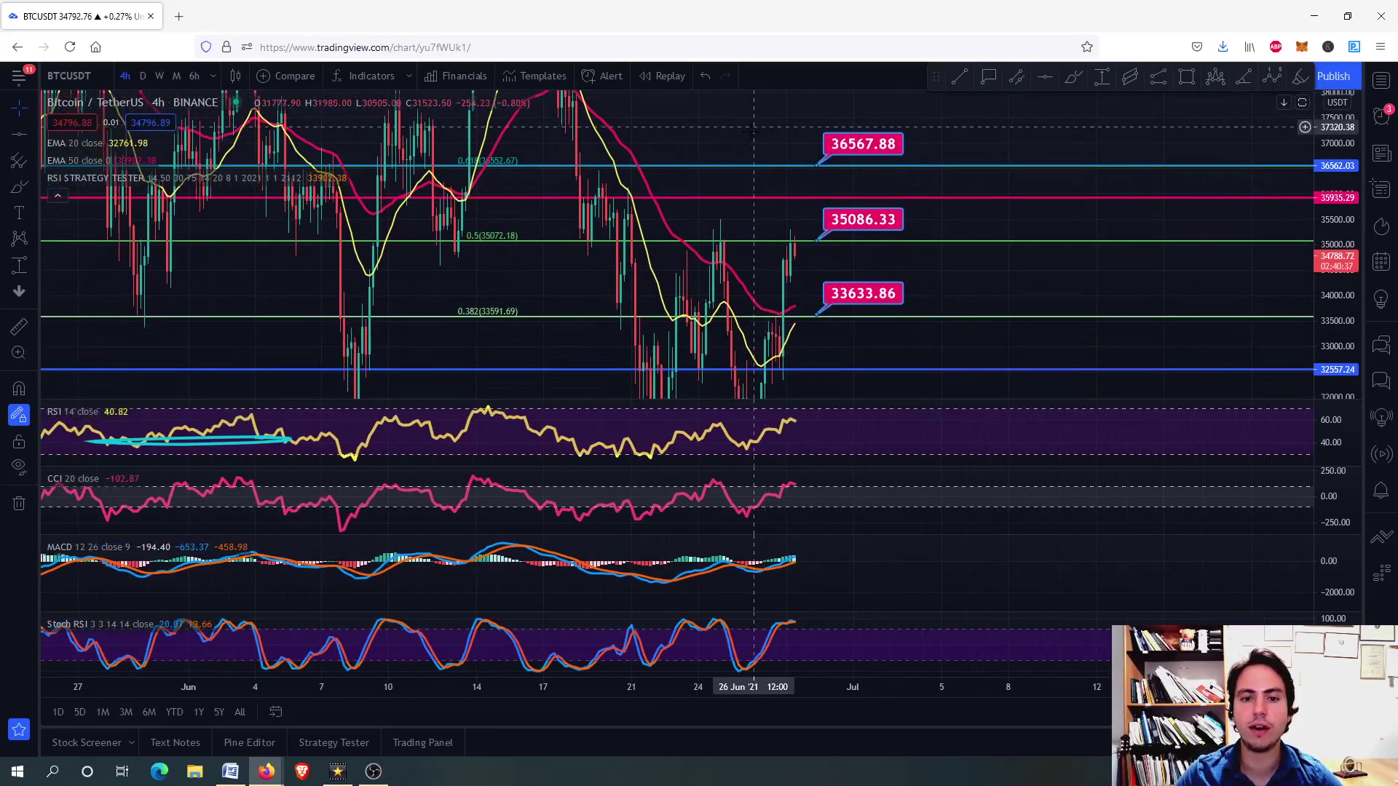
scroll(744, 144, up, 2)
scroll(744, 145, up, 3)
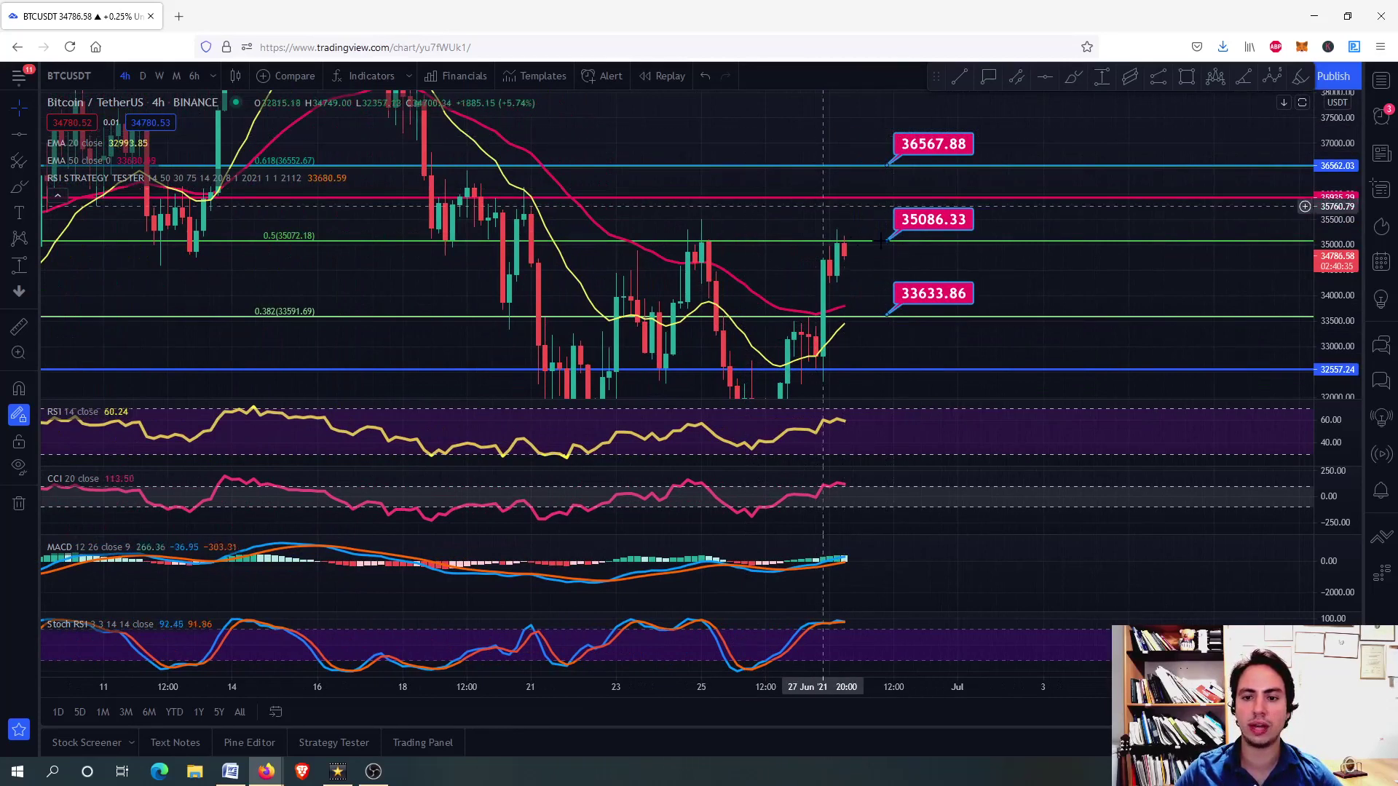
drag(868, 228, 819, 210)
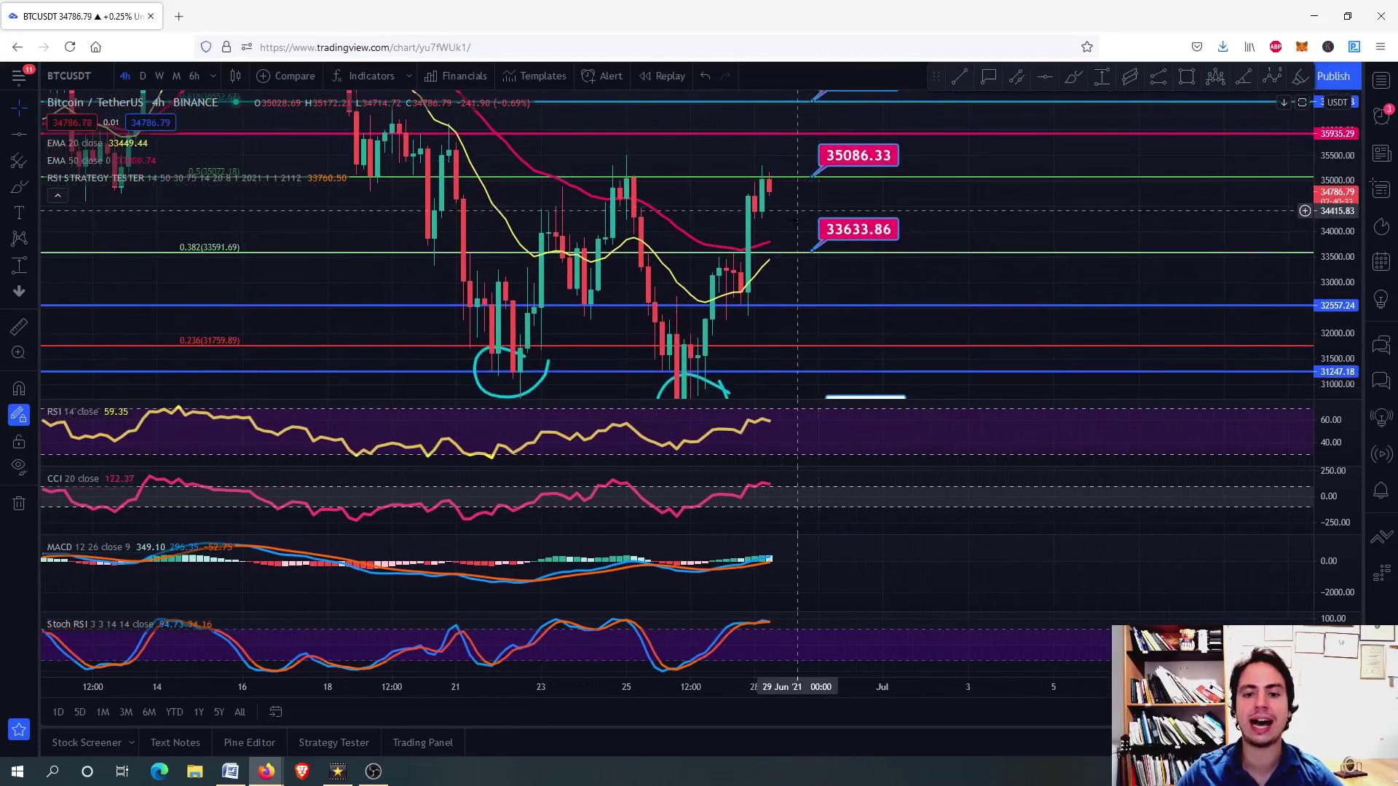
click(143, 76)
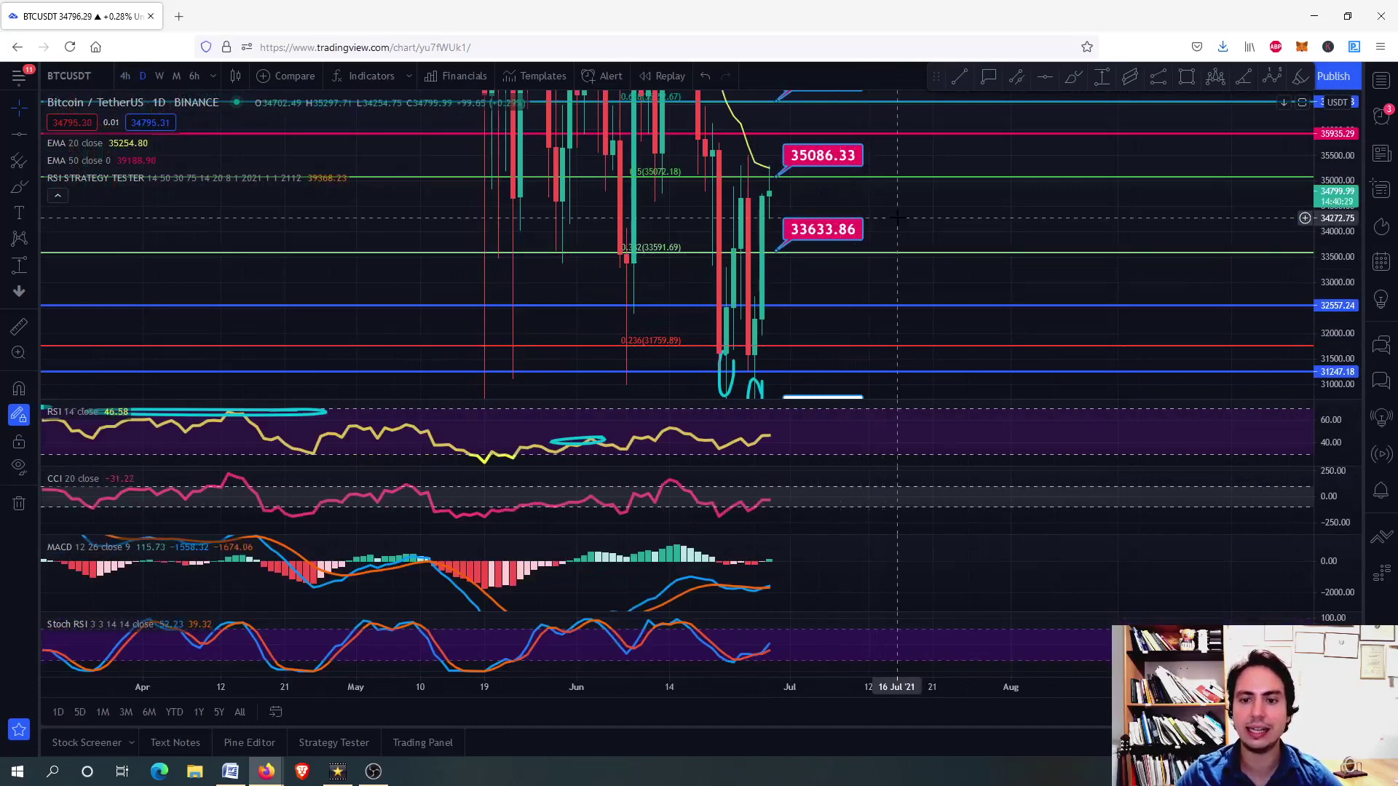
scroll(801, 287, up, 5)
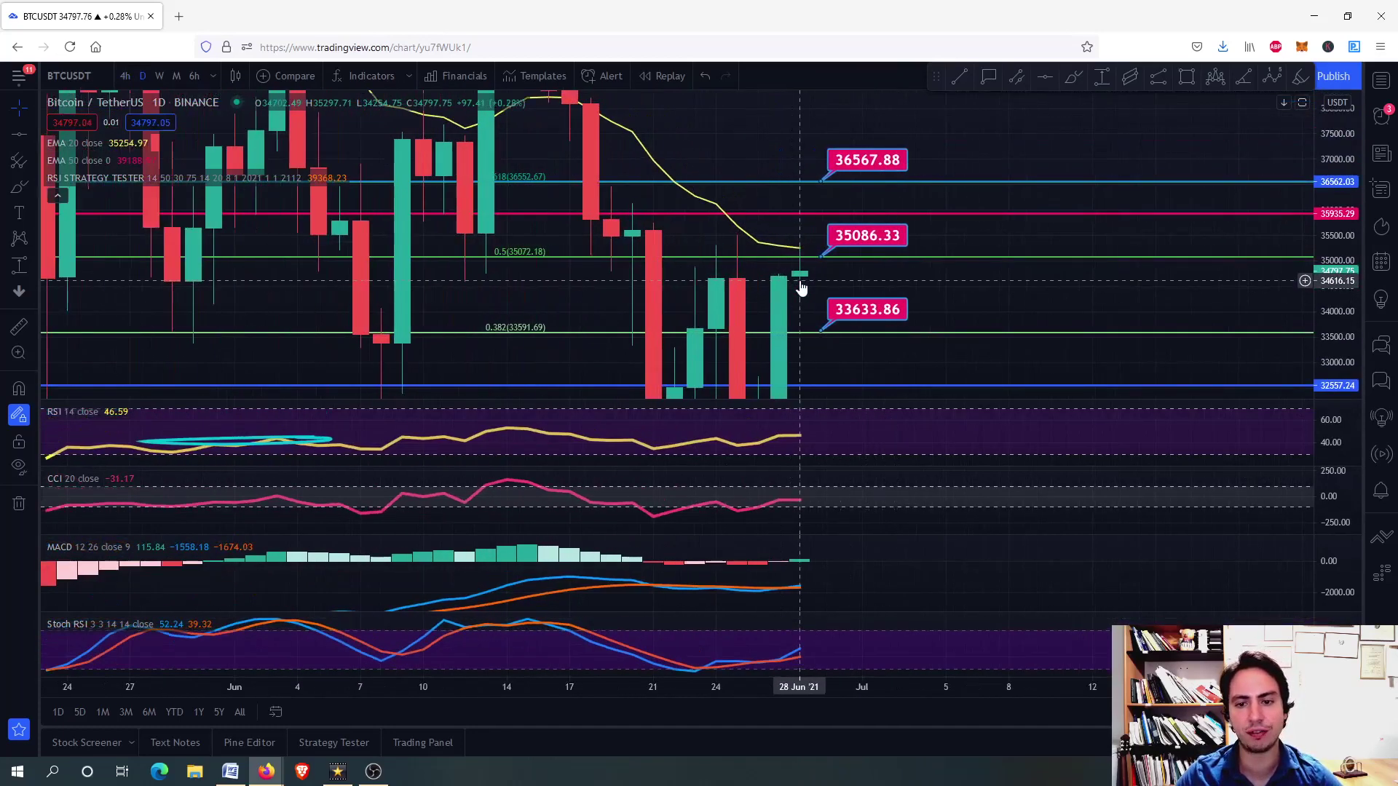
scroll(801, 287, up, 2)
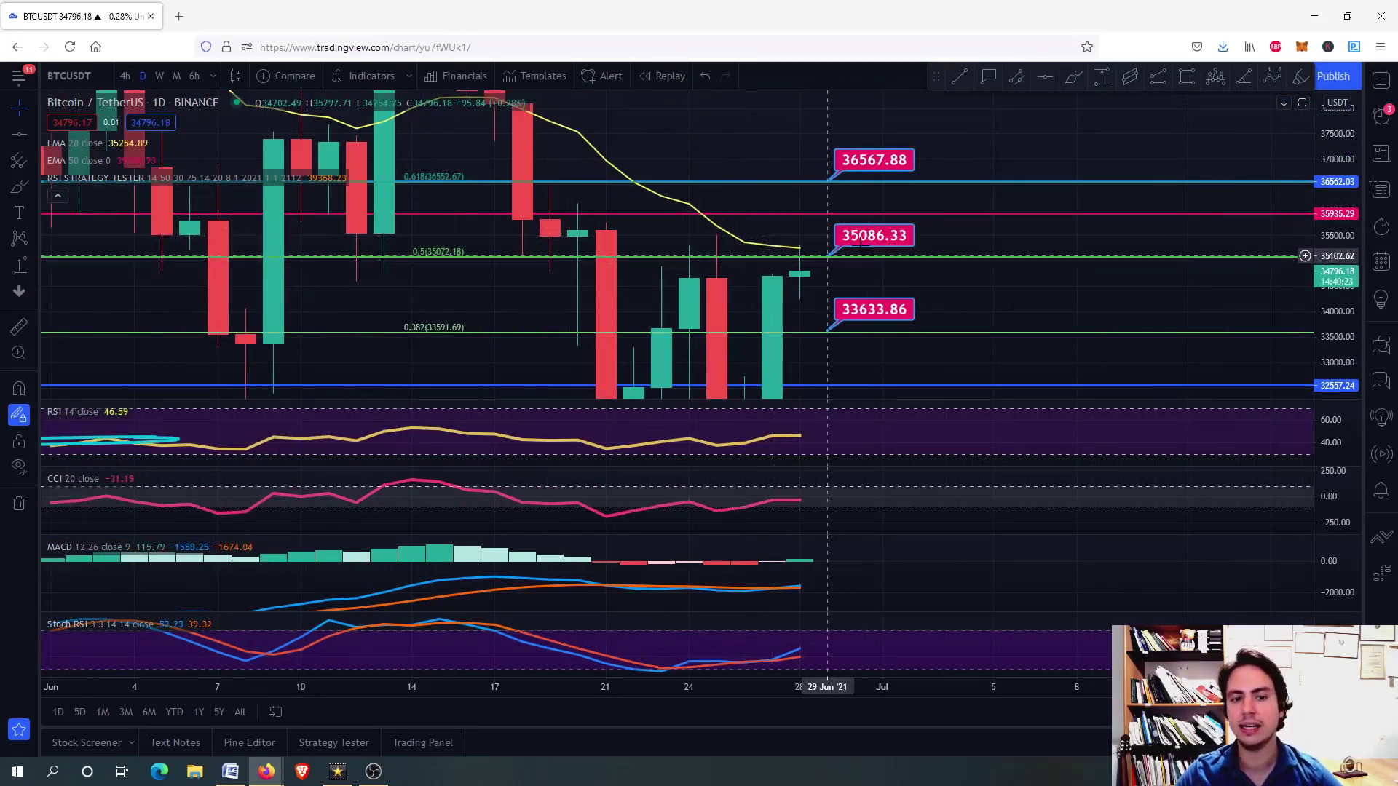
scroll(1071, 313, down, 2)
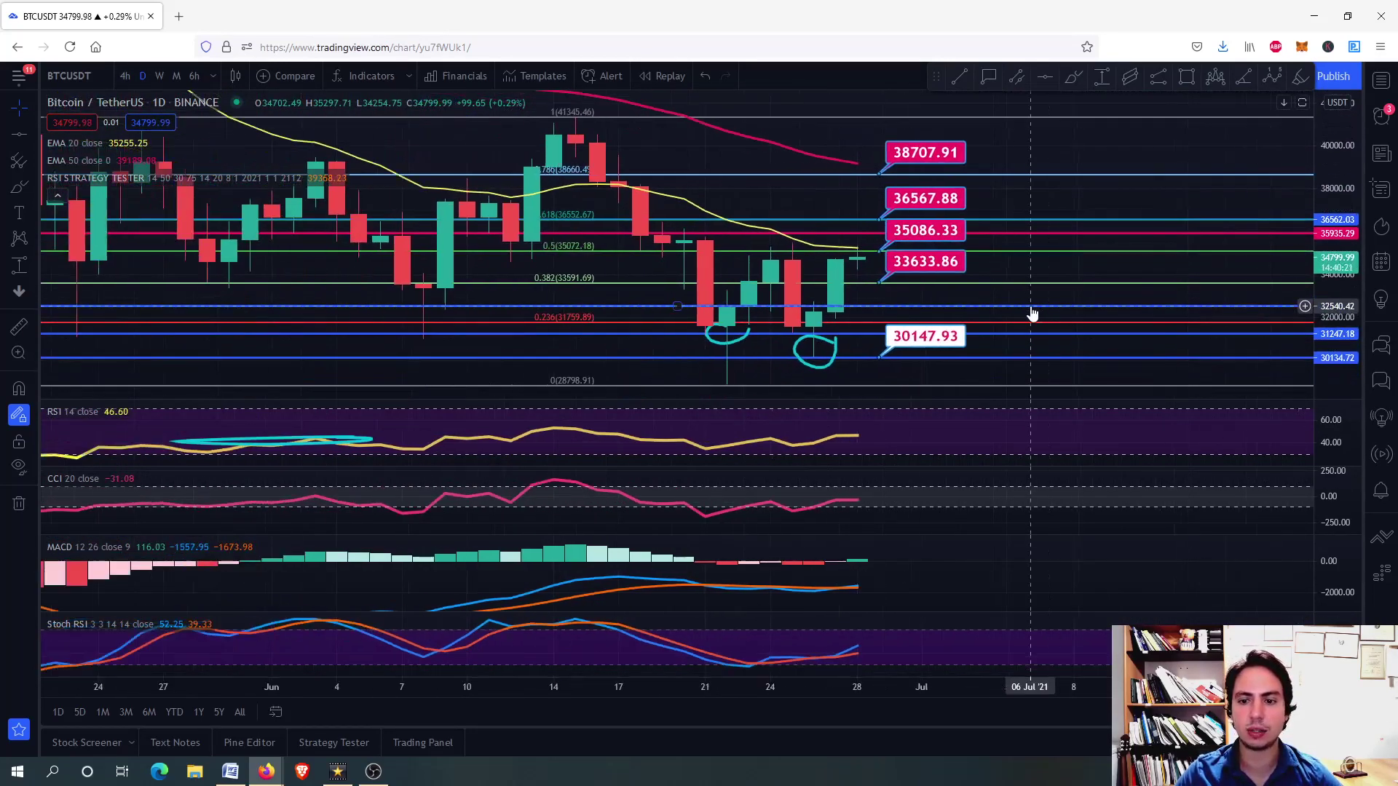
- Maximize the price pane and fit the daily candles with the price labels from 38707.91 down to 26551.98
double_click(1032, 287)
scroll(1032, 283, down, 1)
drag(1033, 292, 915, 262)
scroll(823, 315, up, 2)
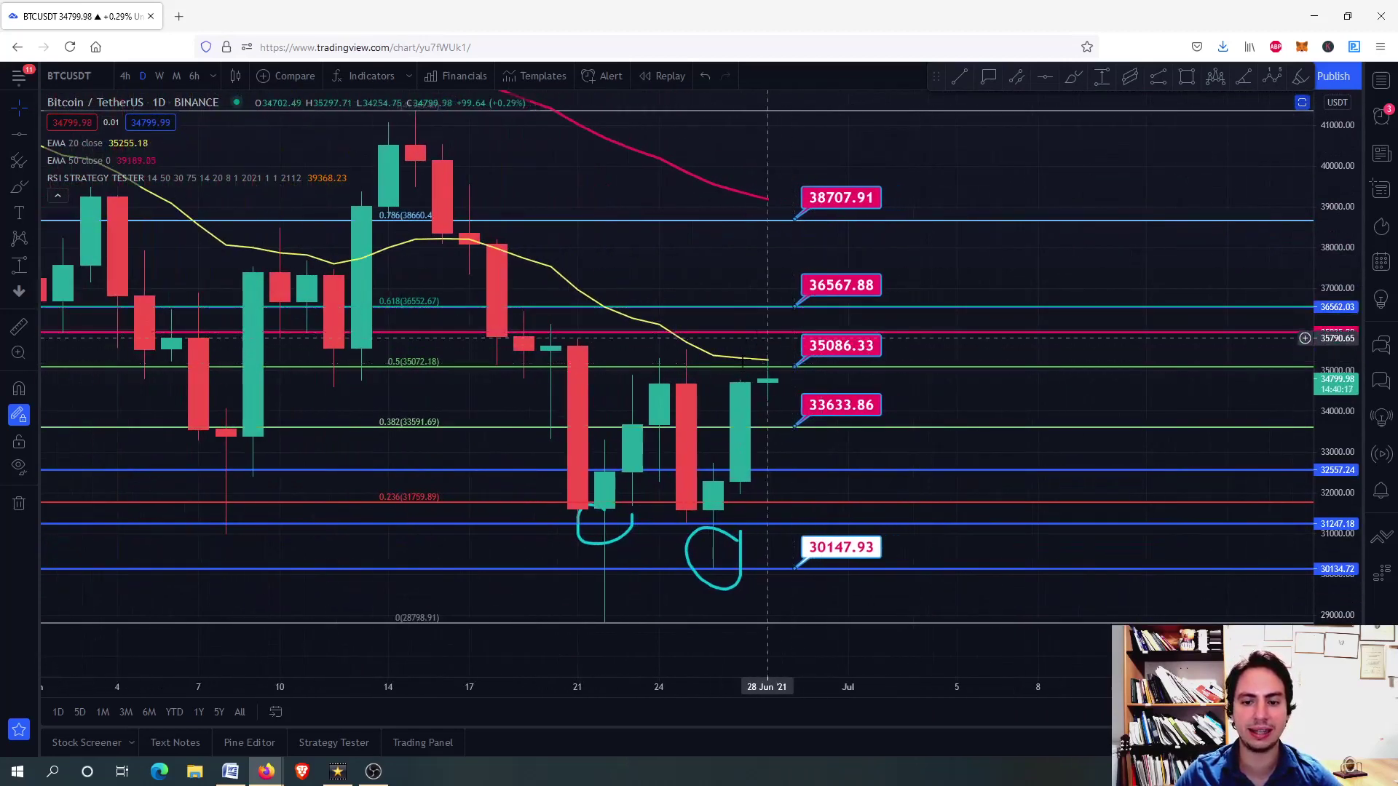
scroll(795, 344, down, 6)
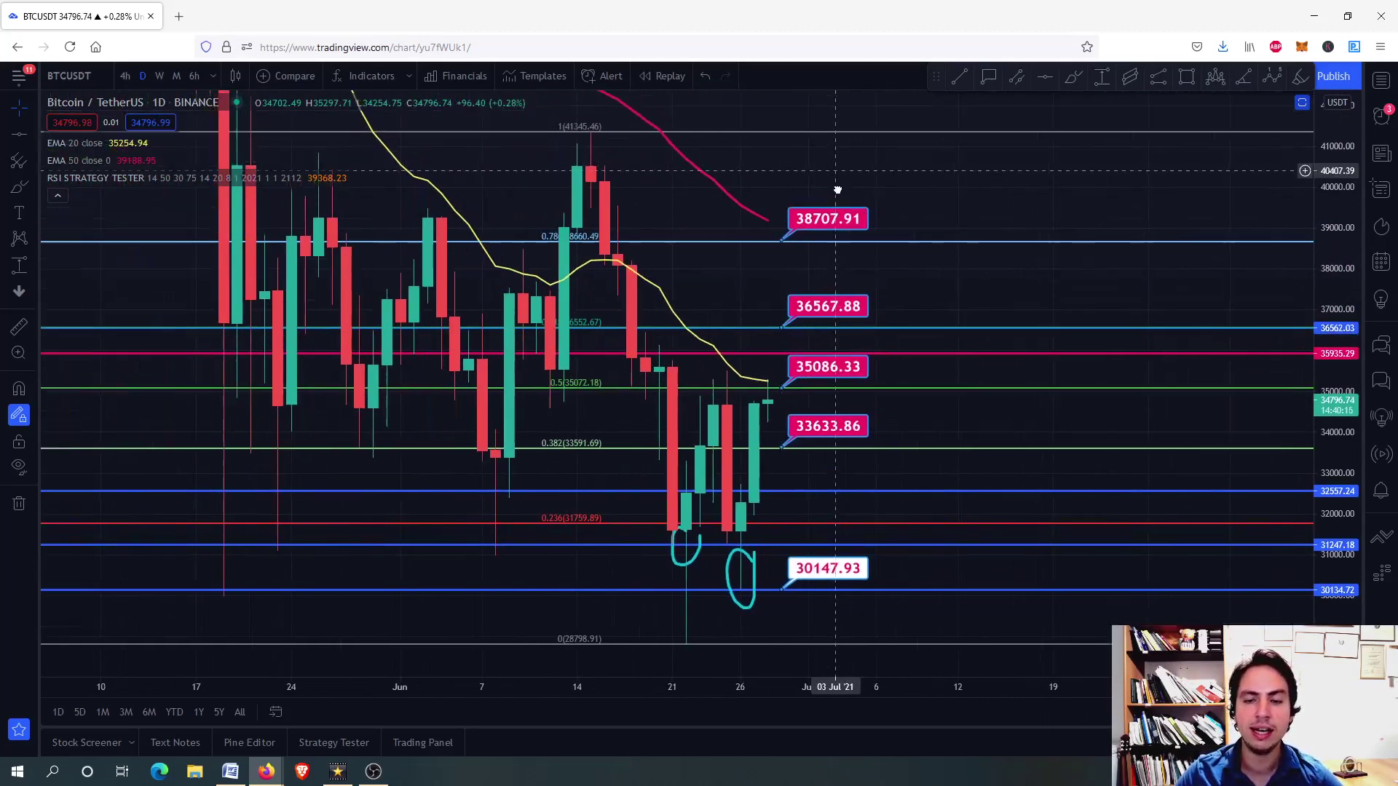
drag(1342, 198, 1345, 478)
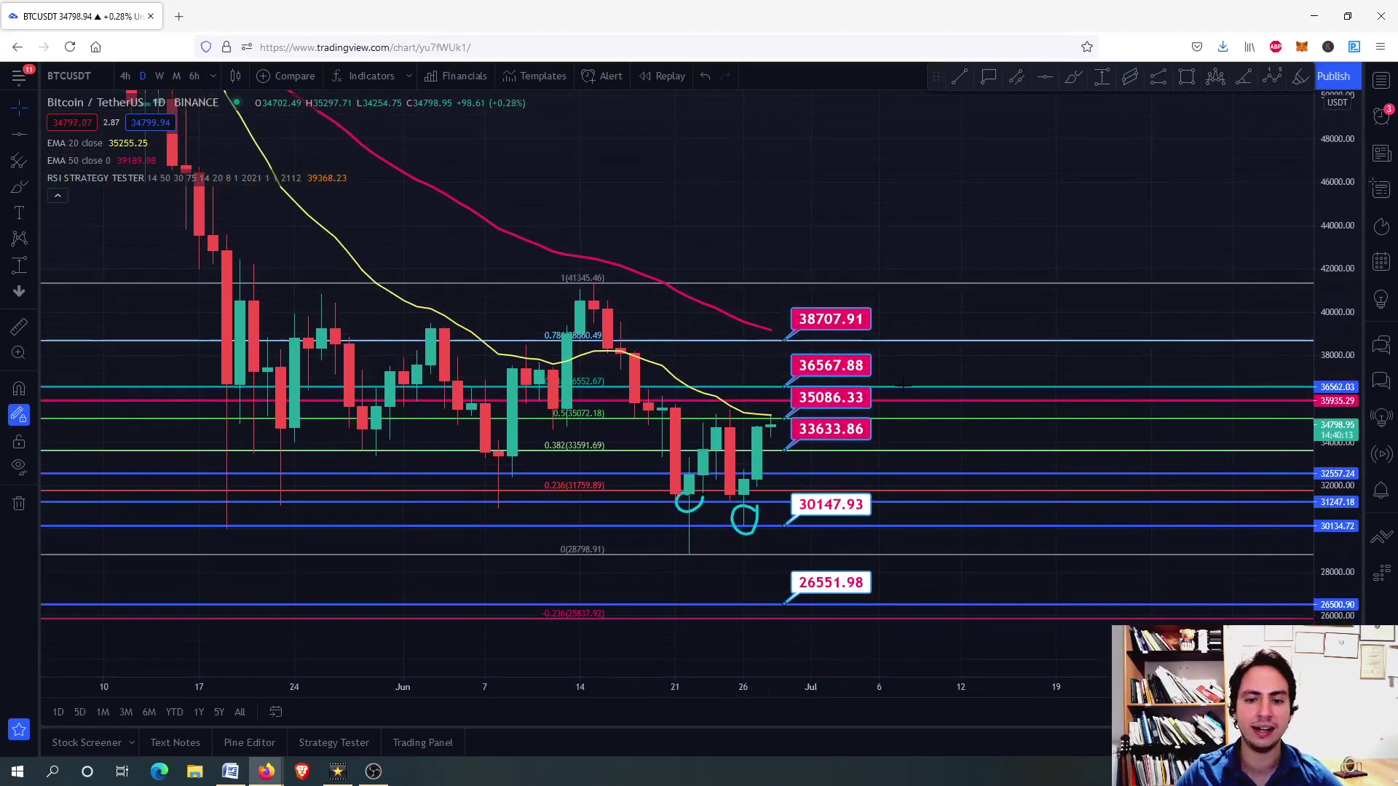
scroll(749, 320, down, 3)
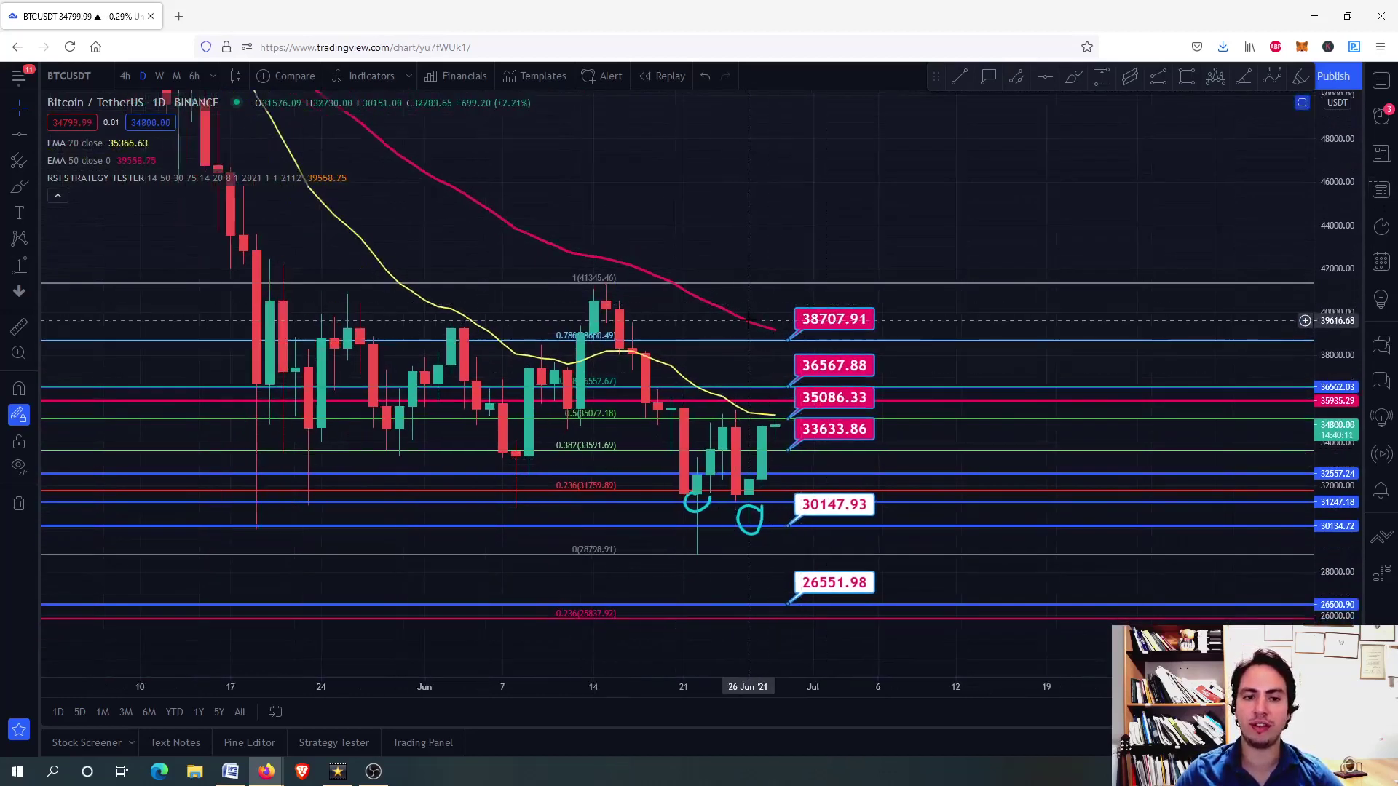
scroll(748, 320, up, 4)
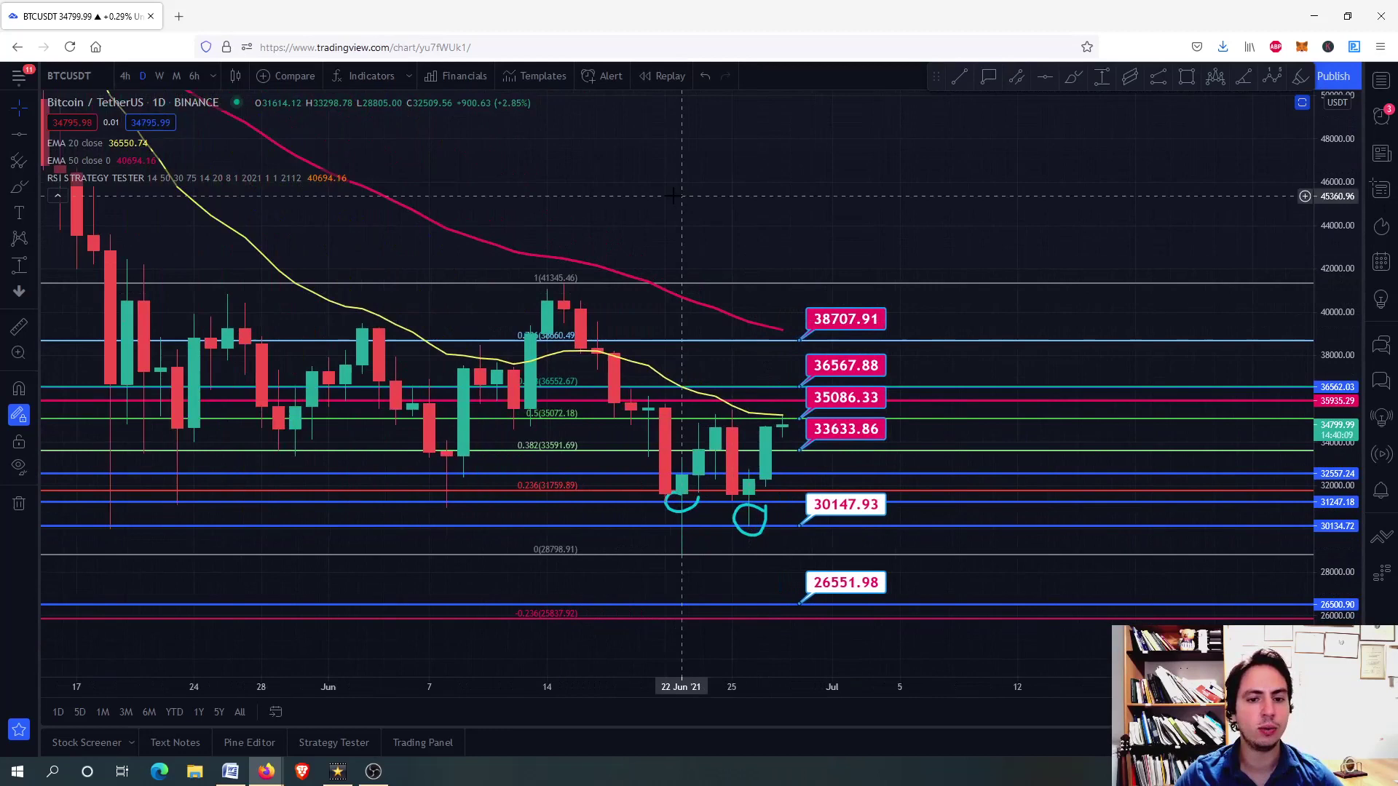
- Examine the daily decline from the March to May highs down to the circled June lows against the EMA 20 and EMA 50
drag(687, 196, 1065, 328)
scroll(1067, 328, down, 5)
drag(871, 192, 902, 387)
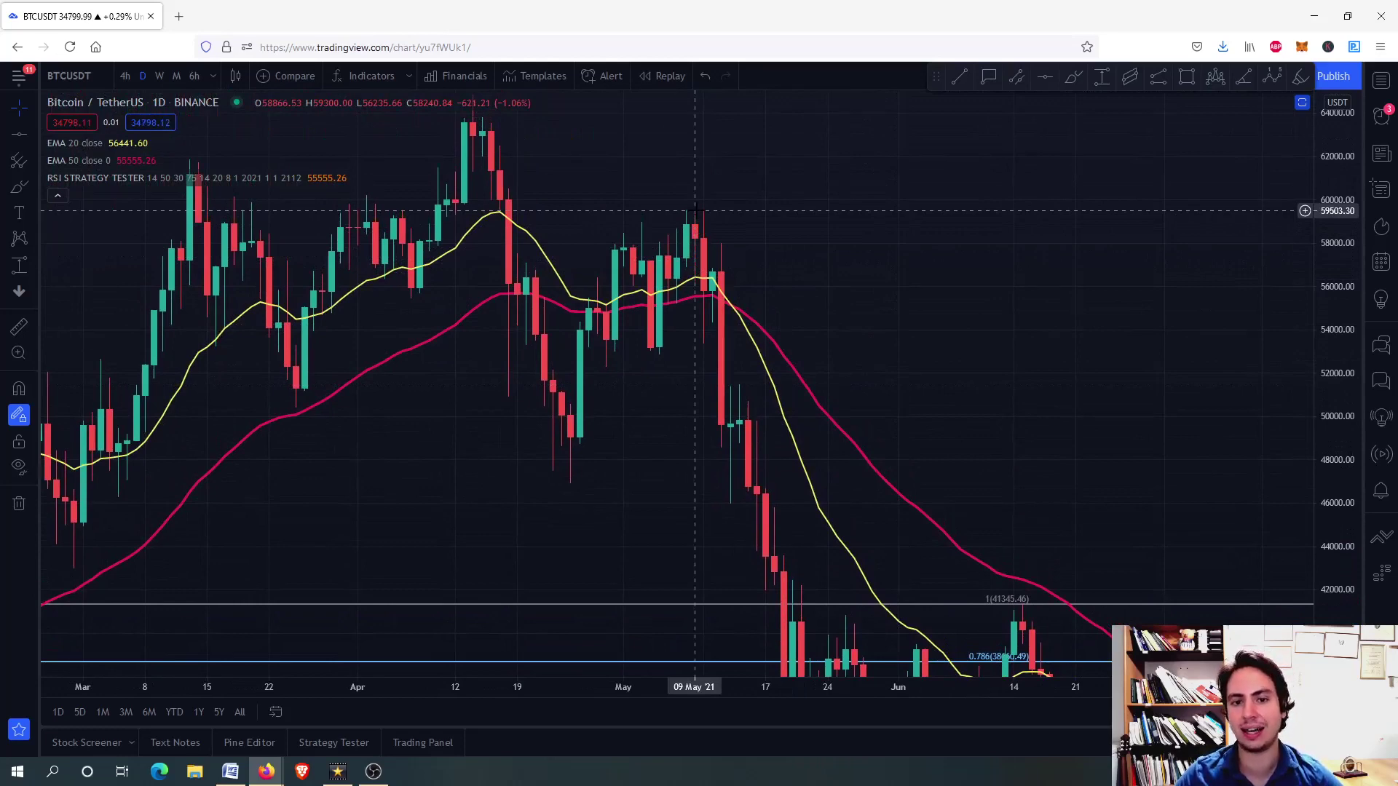
drag(945, 312, 798, 195)
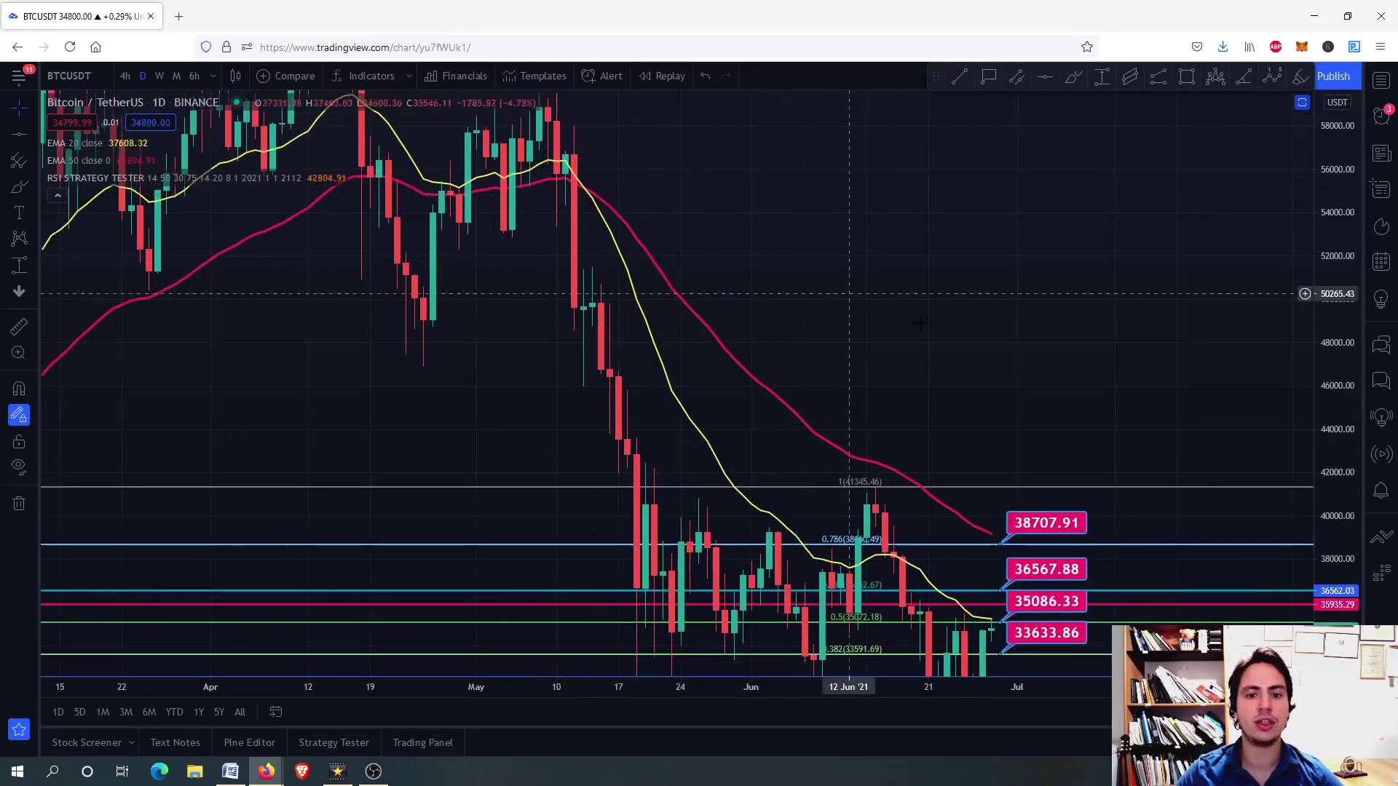
drag(921, 322, 770, 113)
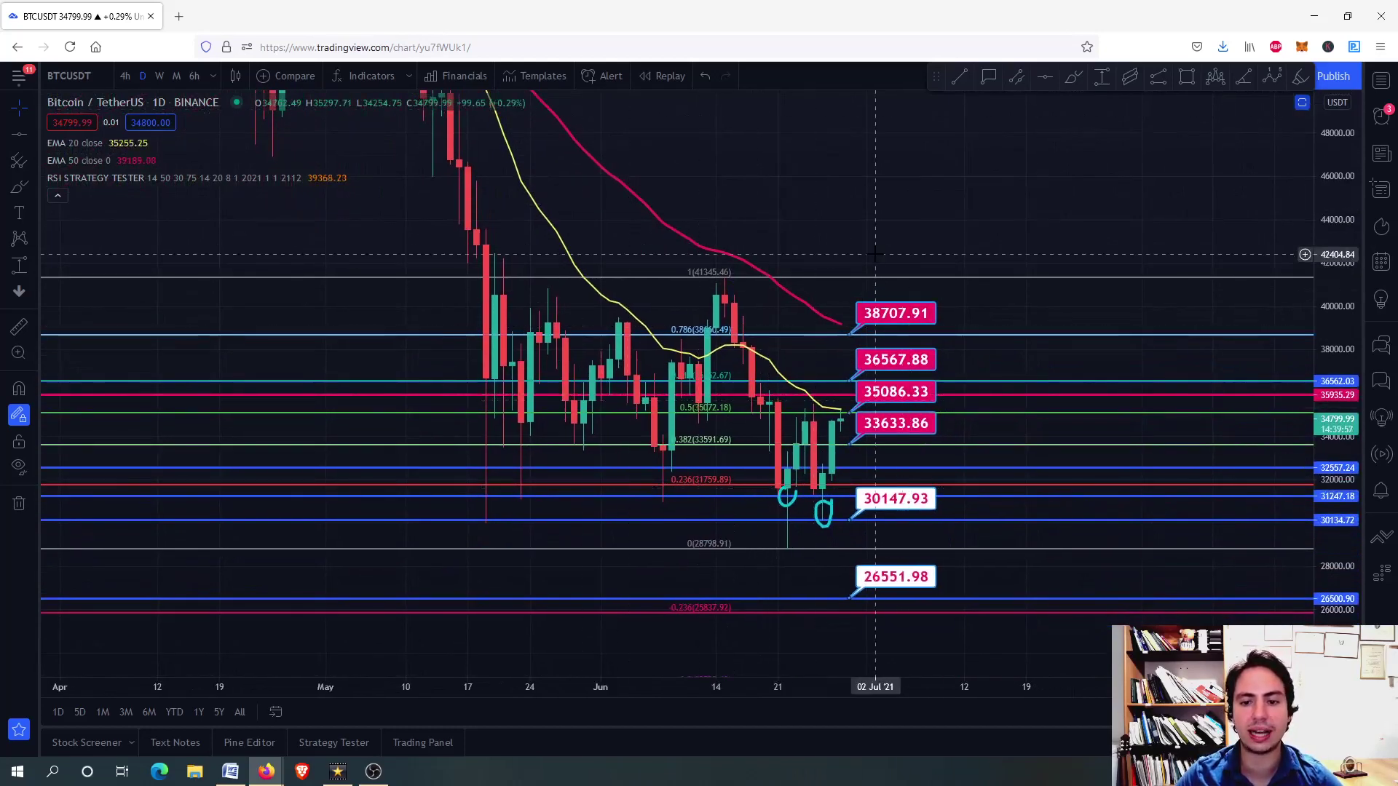
drag(855, 242, 742, 192)
scroll(641, 273, up, 5)
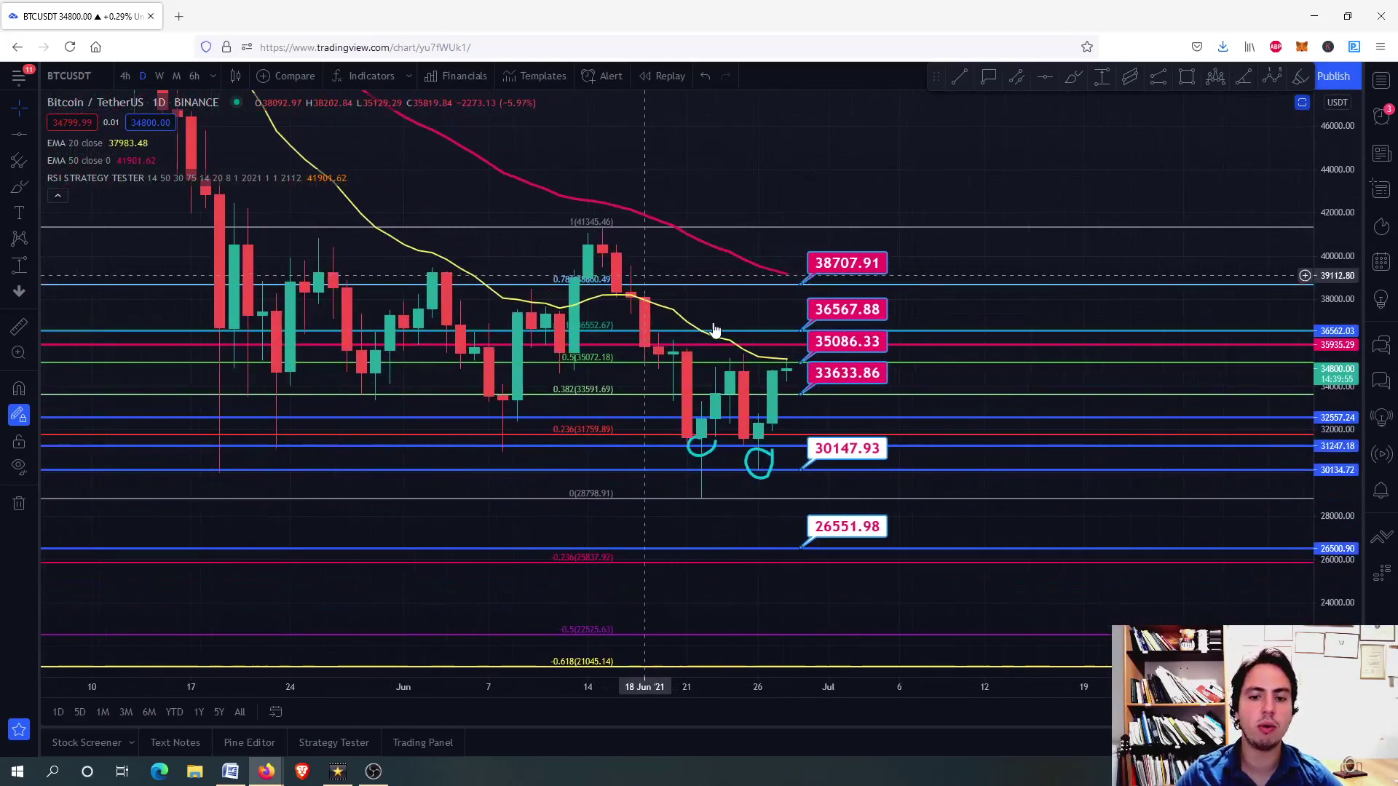
scroll(760, 377, up, 3)
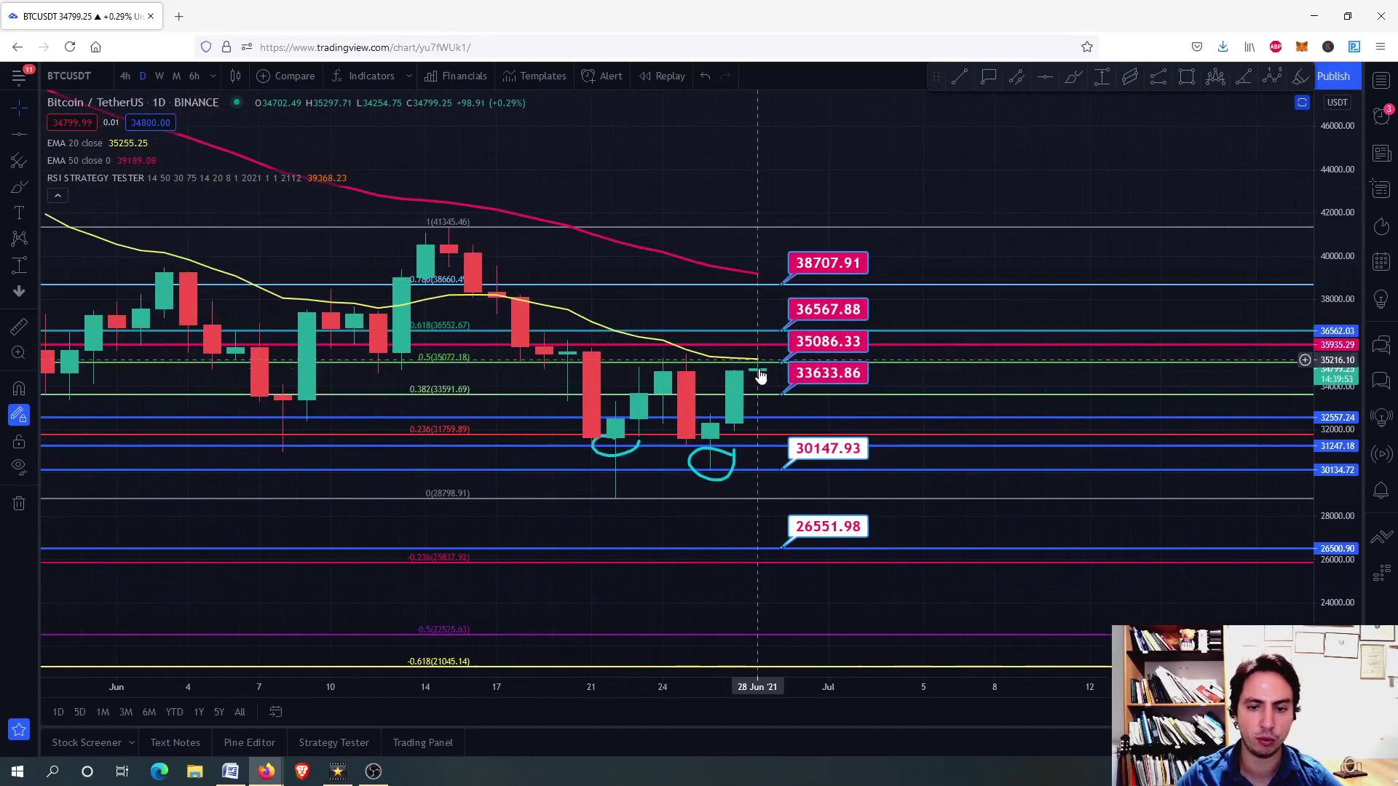
drag(772, 385, 787, 298)
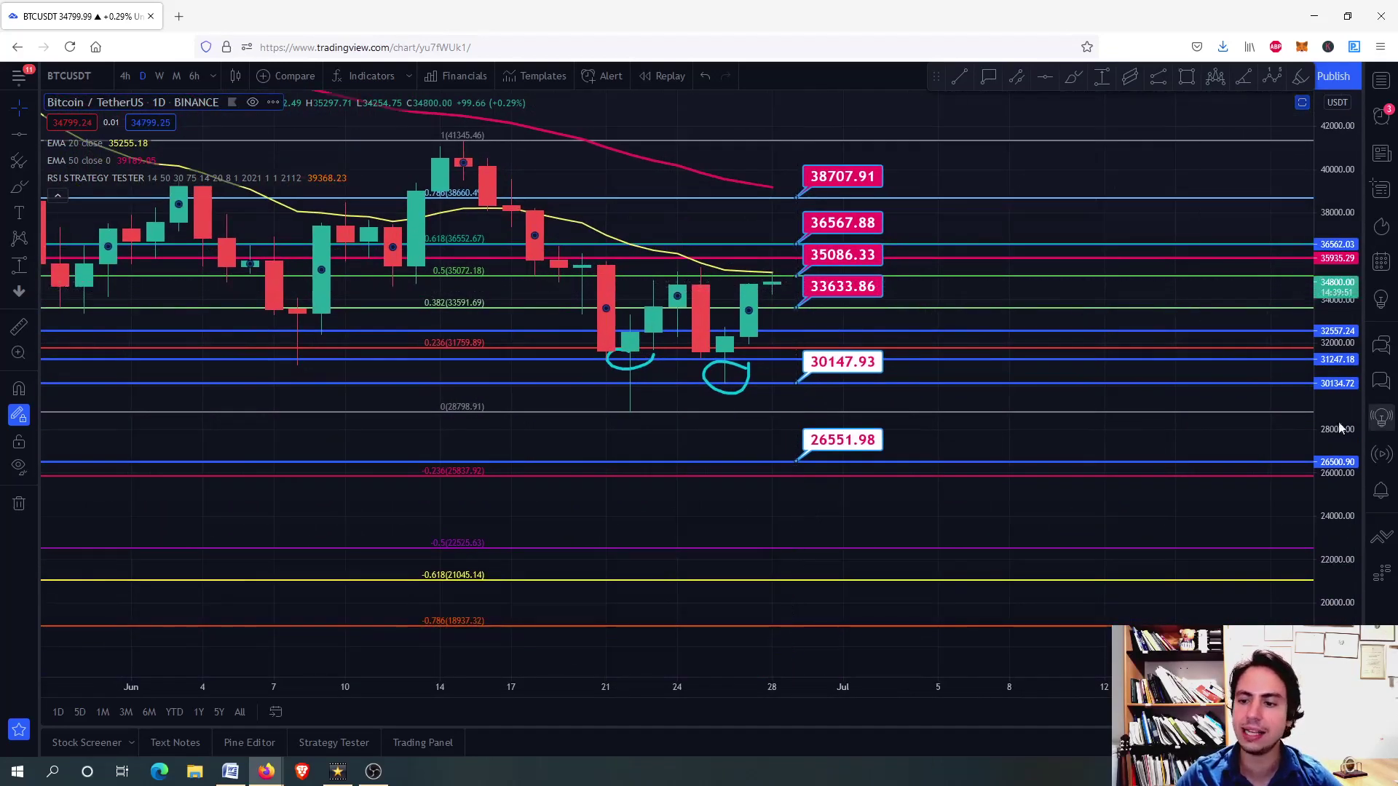
drag(1332, 350, 1334, 189)
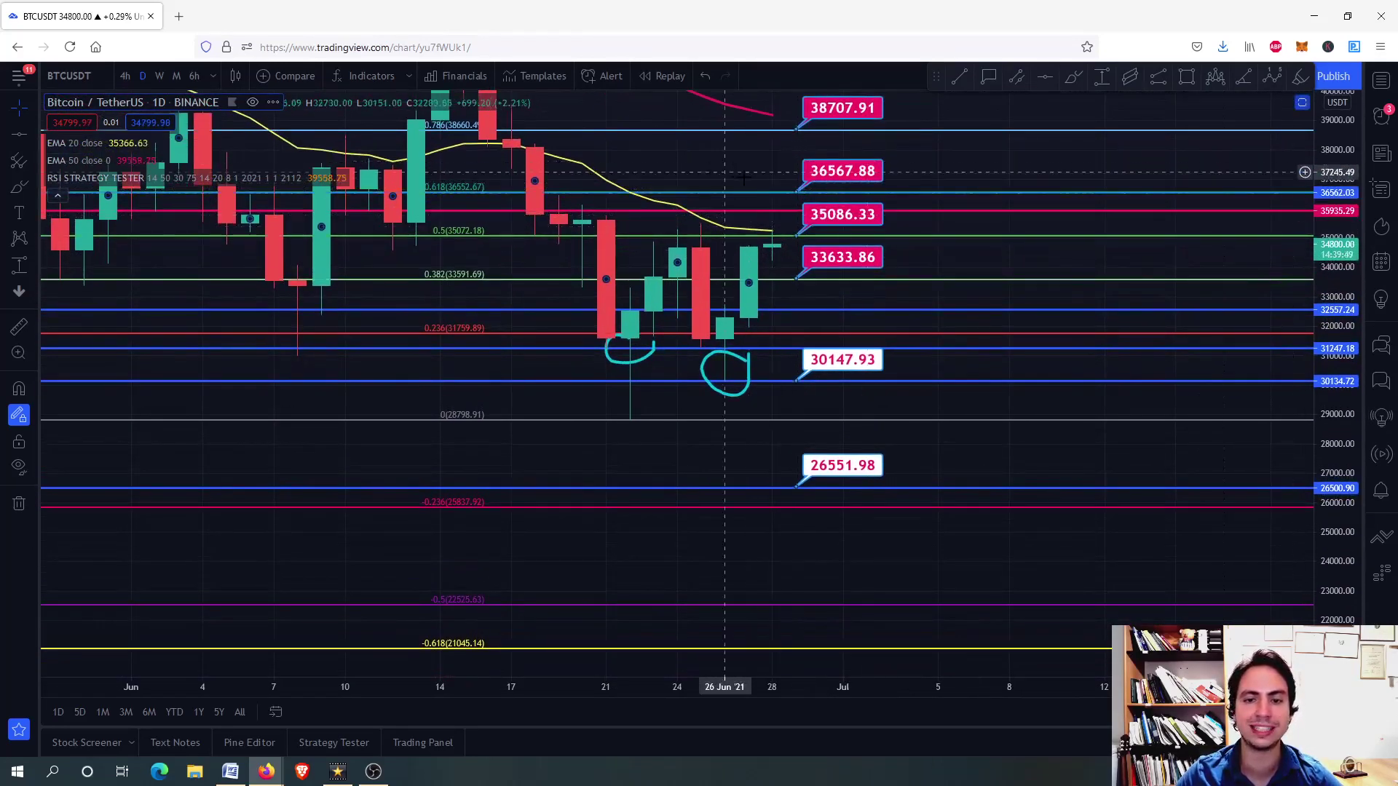
drag(730, 119, 727, 278)
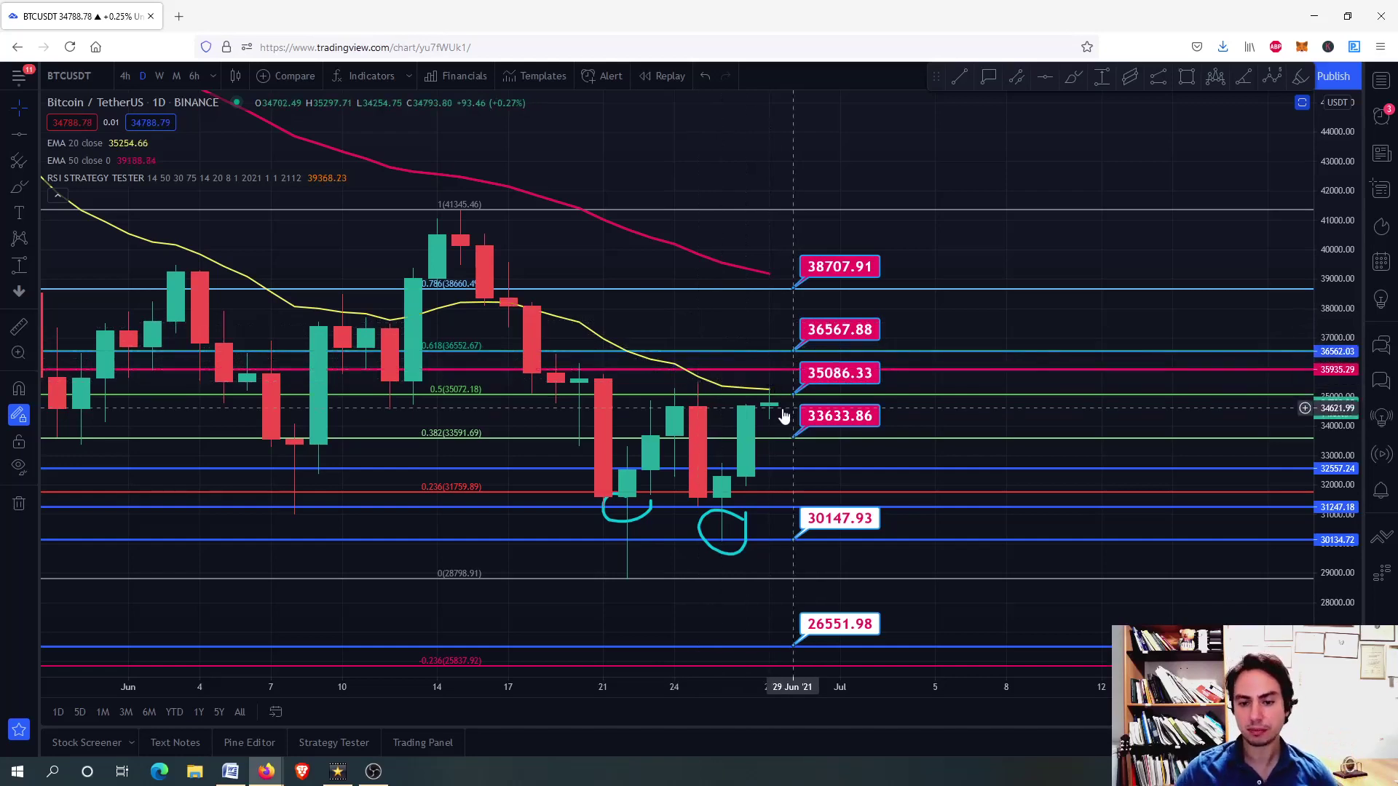
- Delete both Brush circles around the two June lows on the daily chart
mouse_move(936, 405)
mouse_down()
mouse_move(867, 280)
mouse_move(871, 225)
mouse_up()
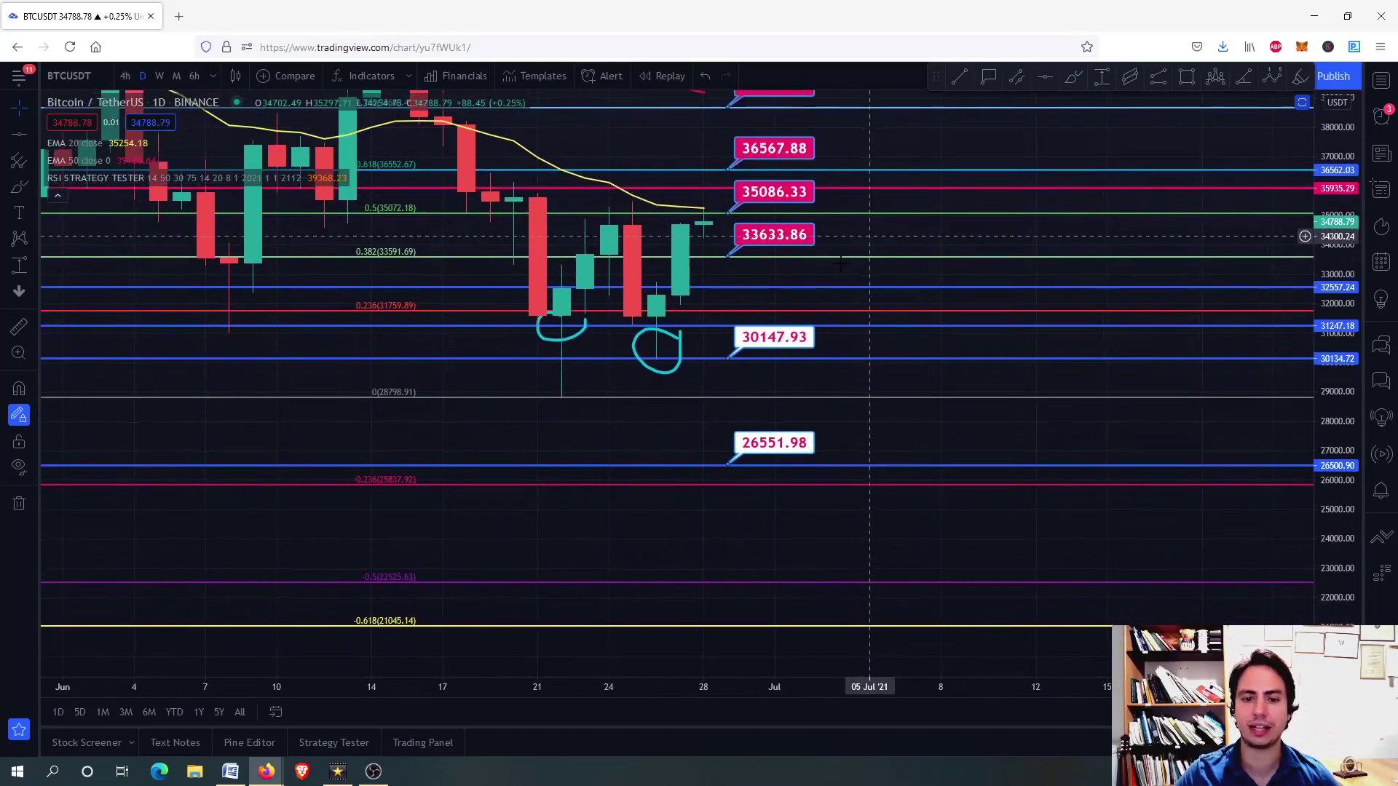
click(681, 353)
key(Delete)
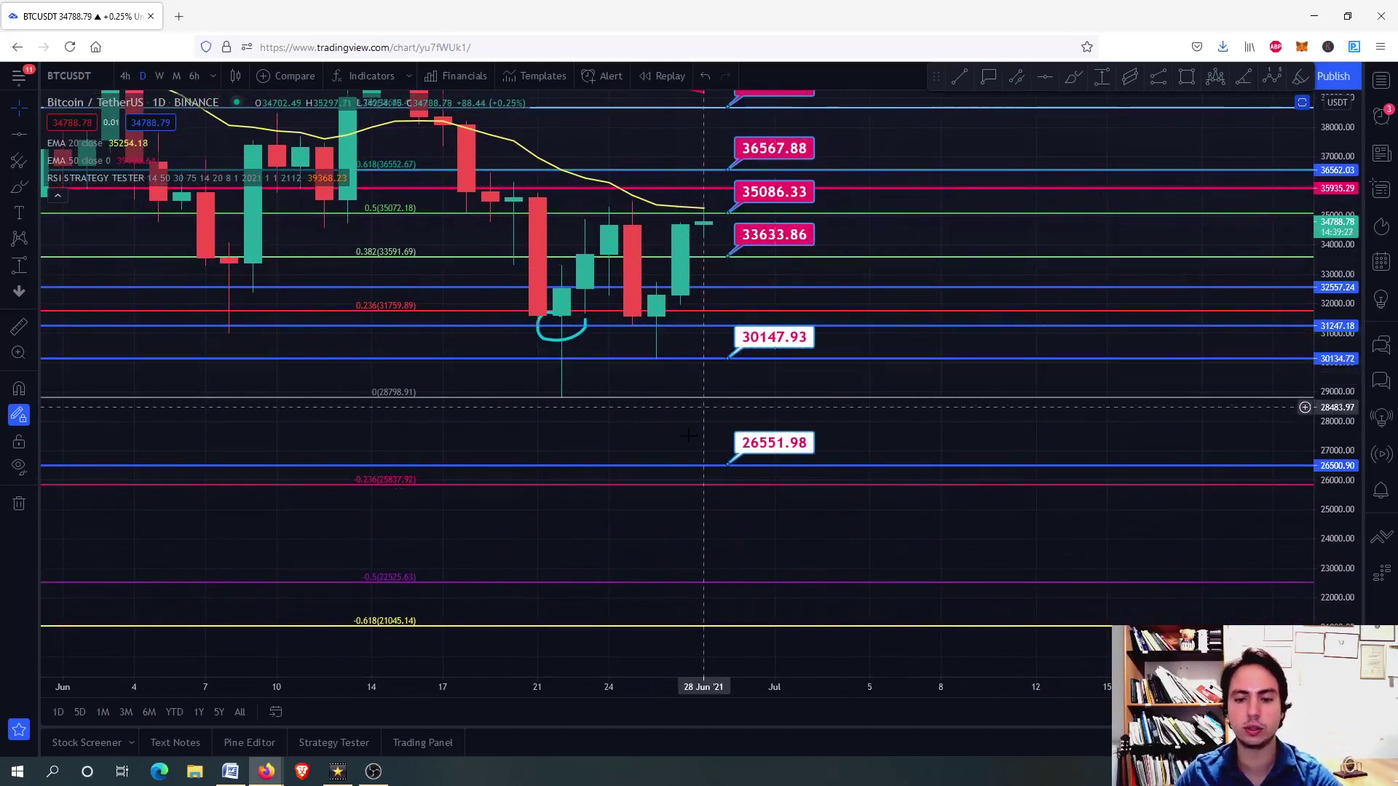
click(575, 342)
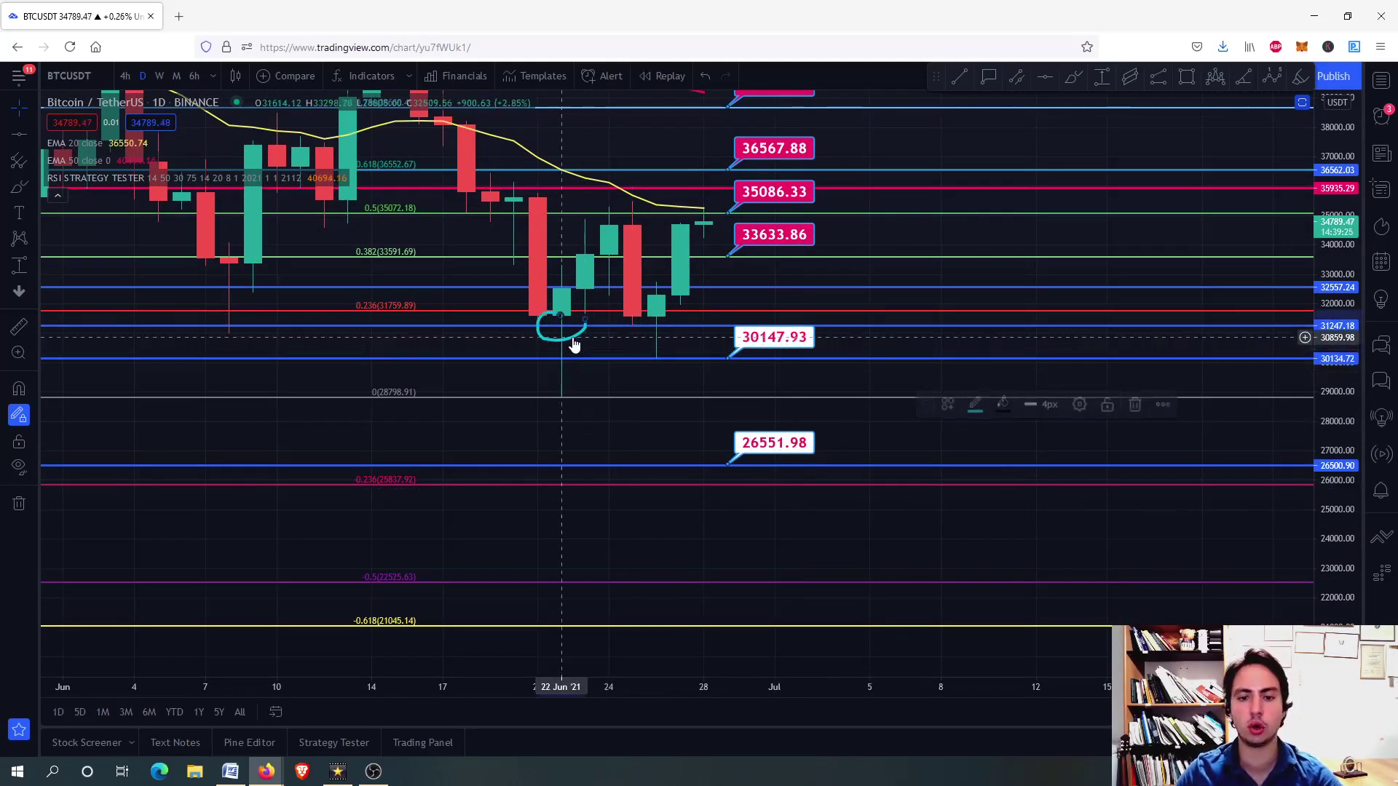
key(Delete)
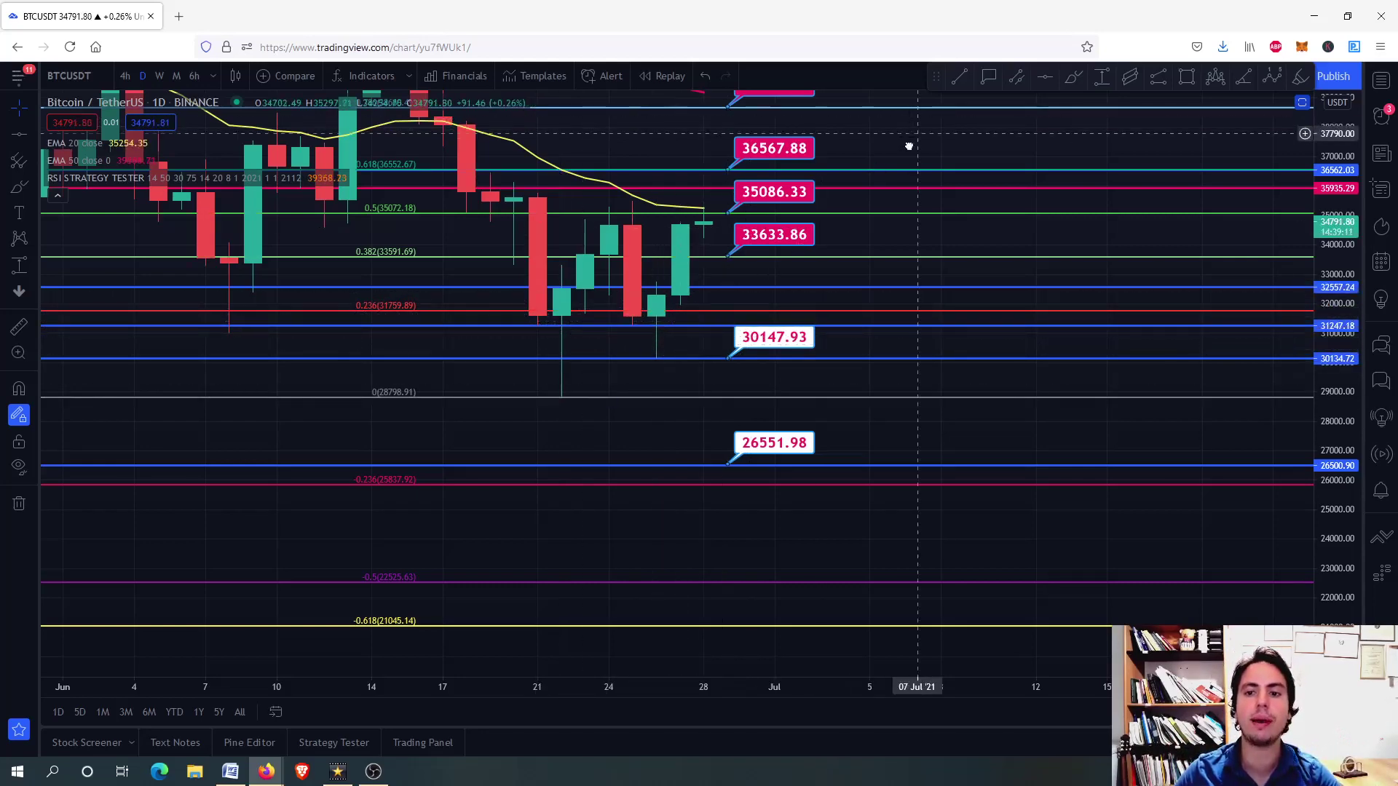
- Draw a horizontal line at 46972.27, above the 41345.46 Fibonacci level on the daily chart
drag(908, 143, 925, 187)
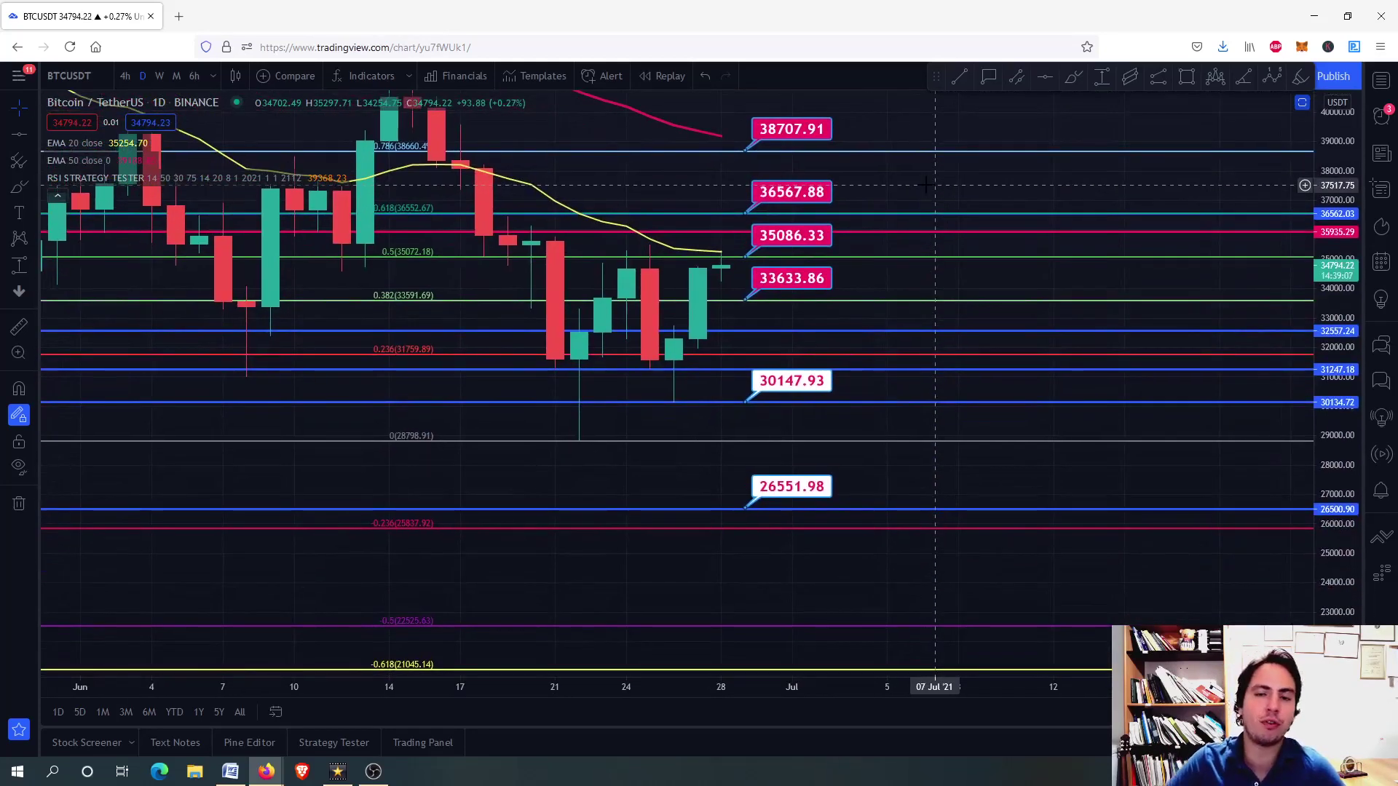
scroll(663, 294, up, 1)
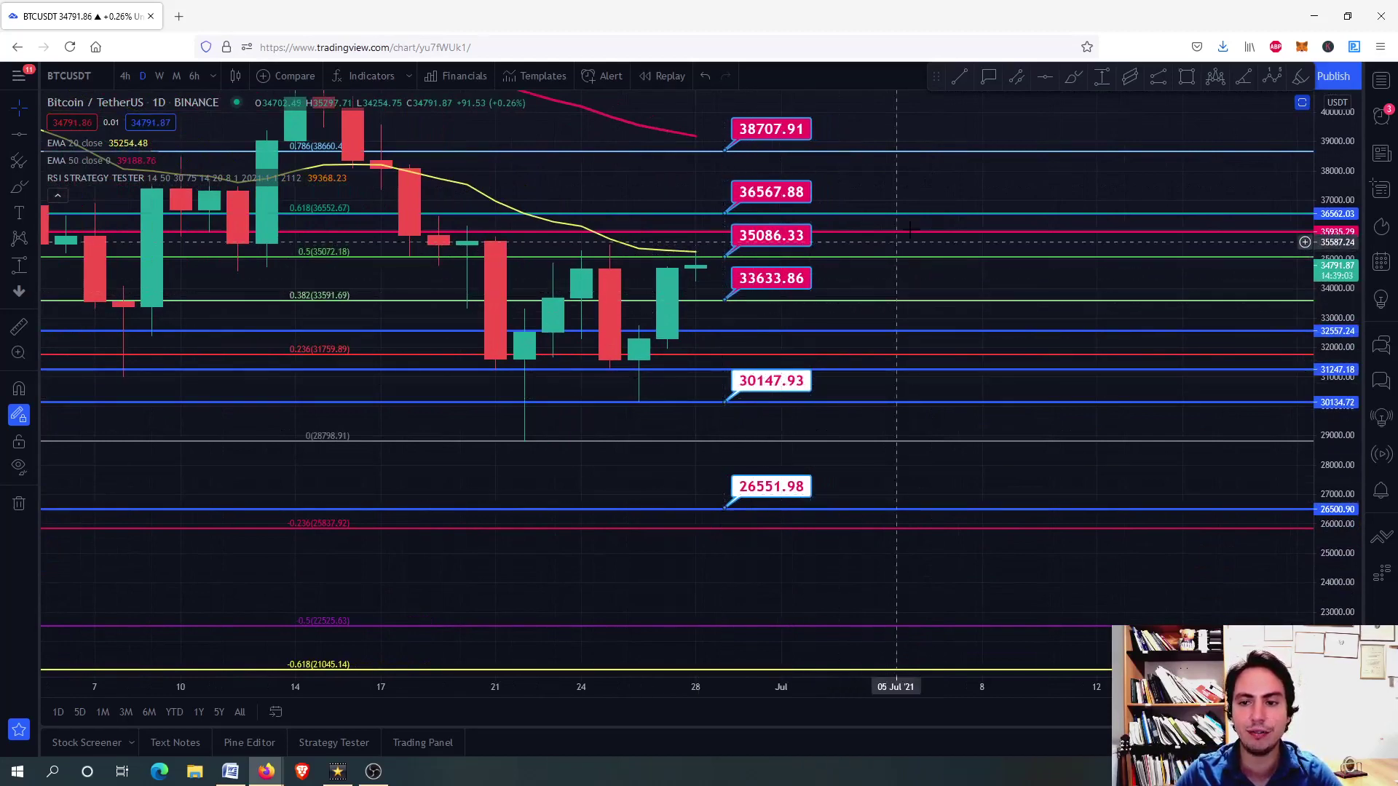
drag(915, 206, 907, 356)
scroll(907, 356, down, 5)
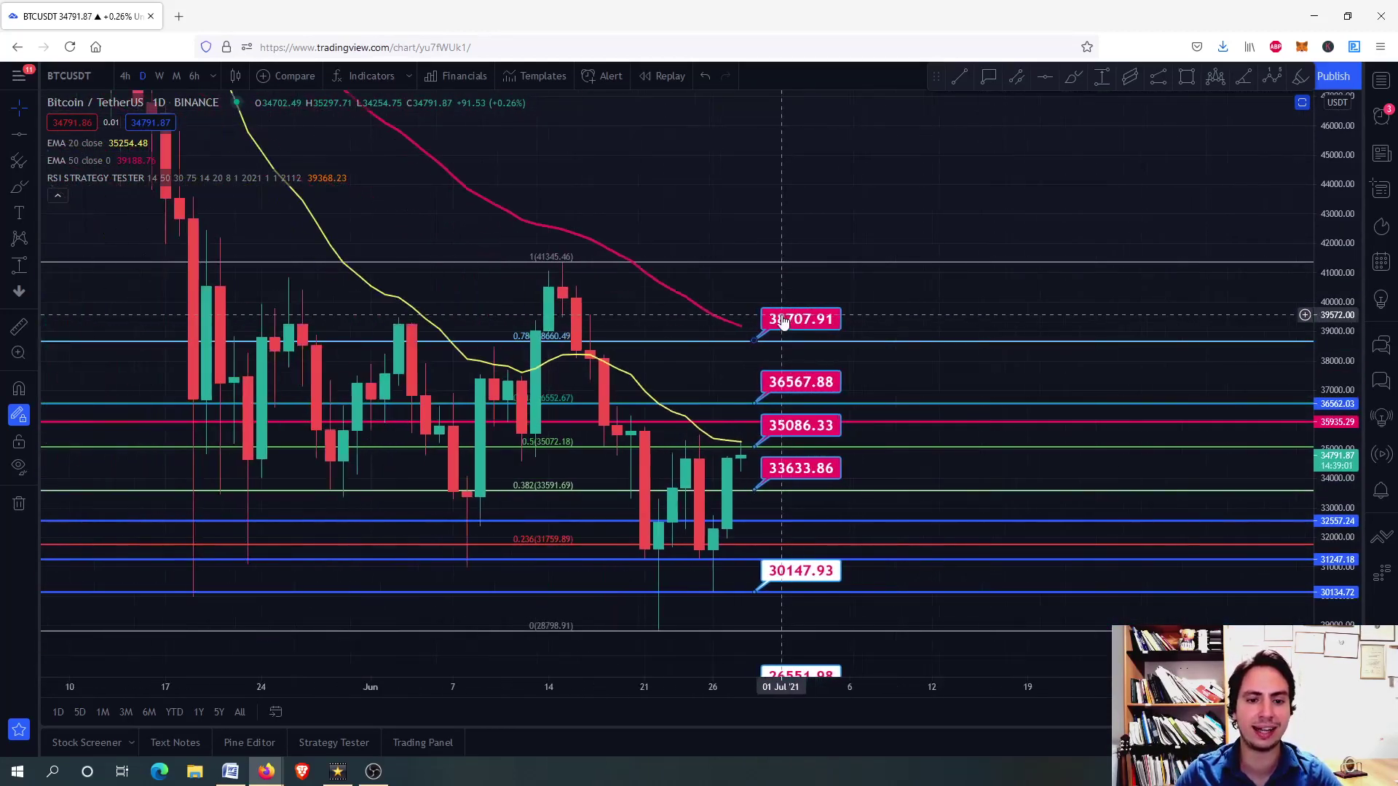
drag(930, 294, 974, 424)
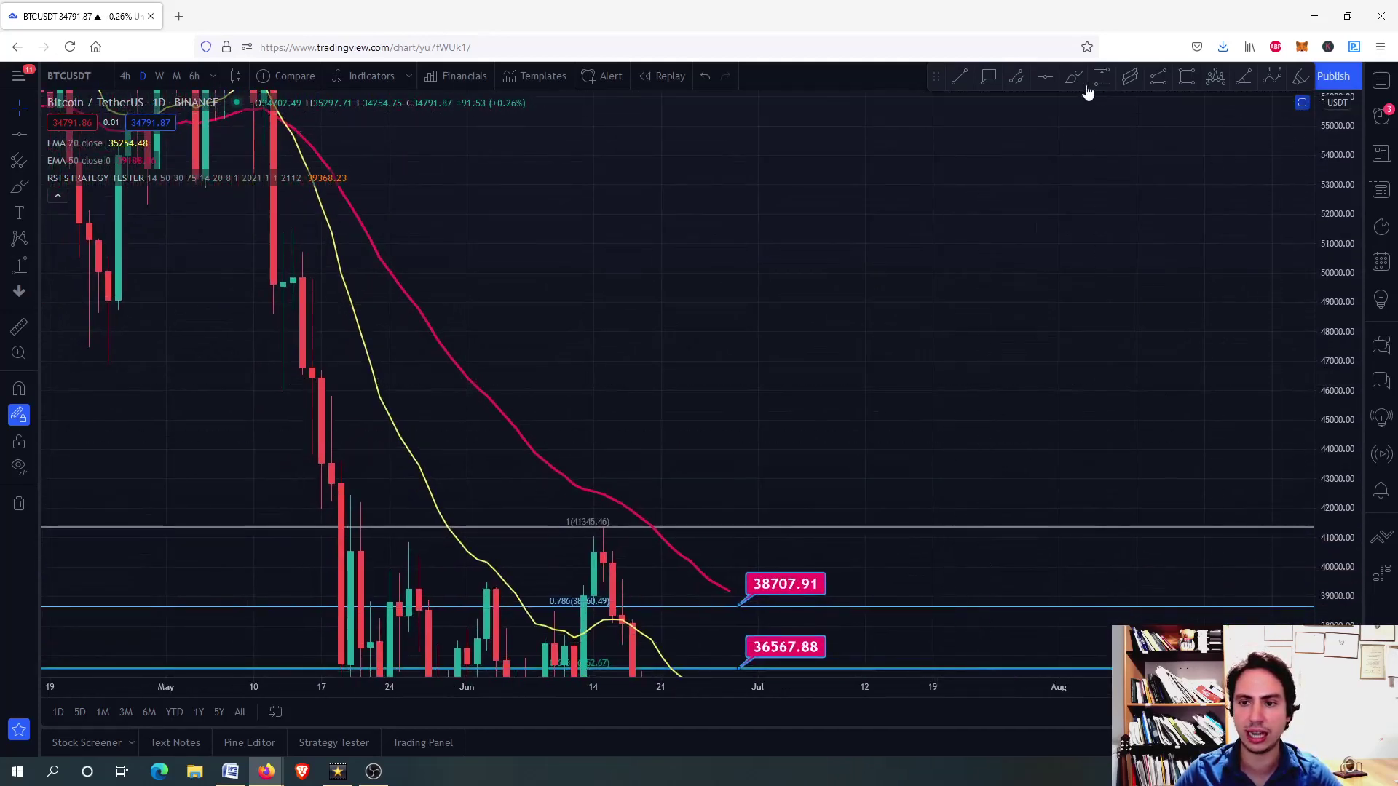
click(874, 362)
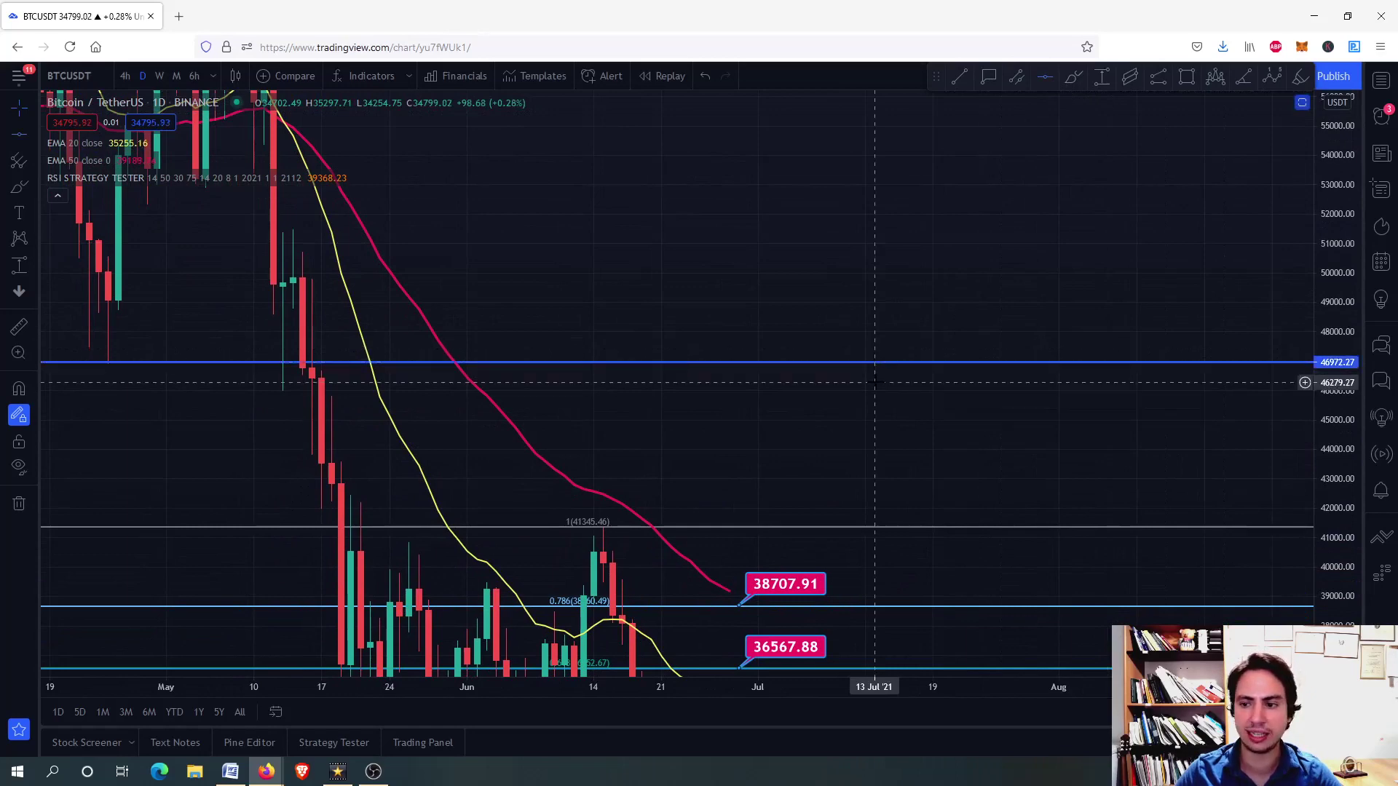
- Return the chart to the 4-hour timeframe and examine the latest candles between the 33633.86 and 35086.33 levels
drag(845, 430, 808, 209)
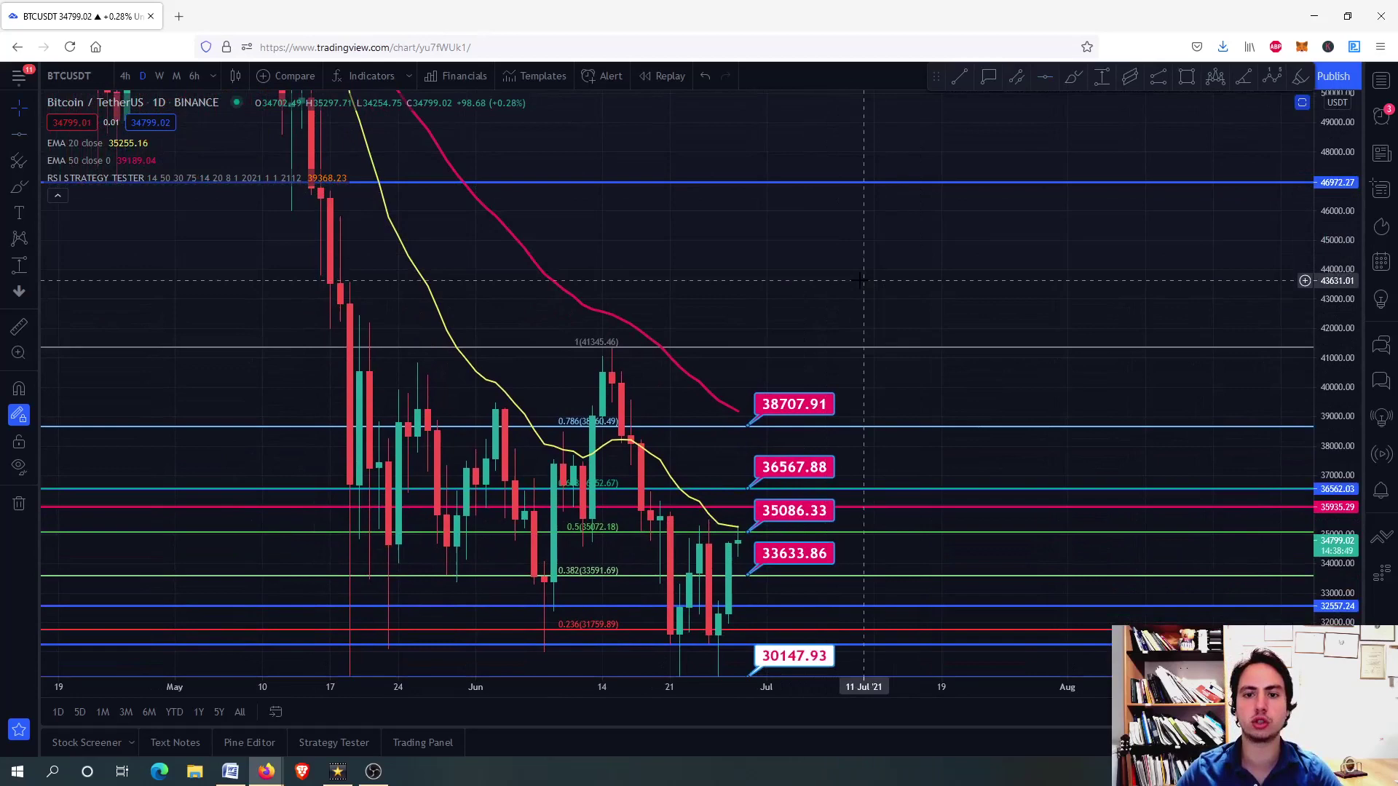
drag(864, 265, 901, 108)
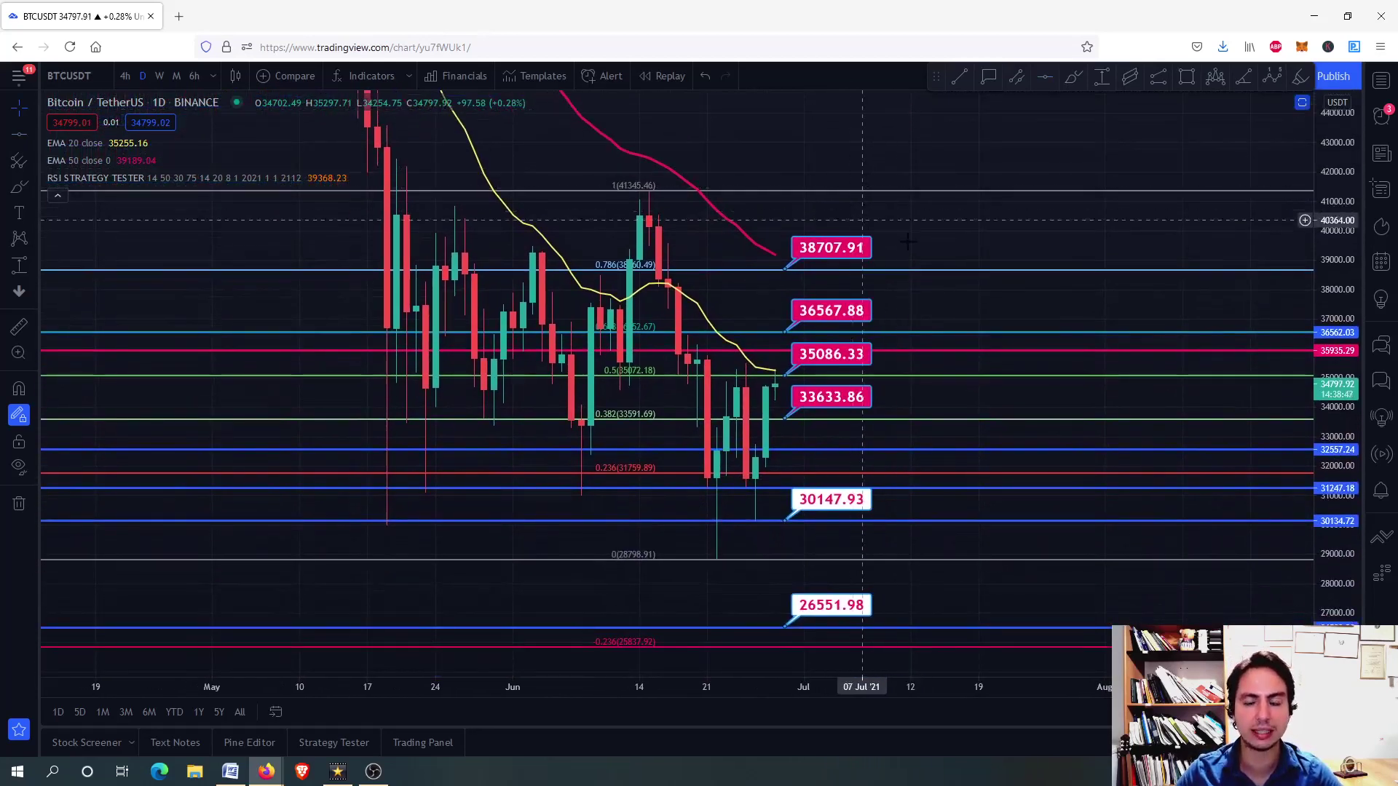
drag(995, 230, 1008, 113)
scroll(827, 312, up, 6)
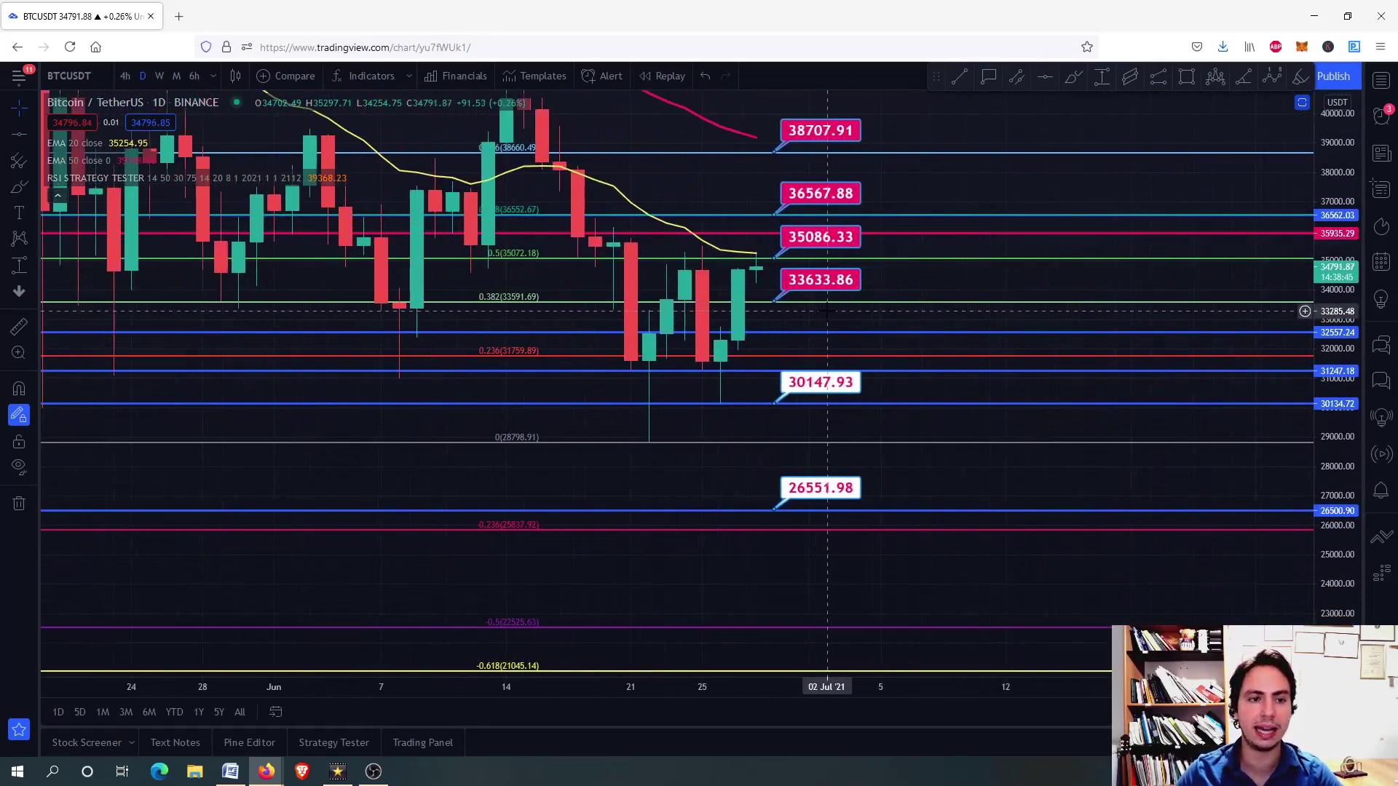
scroll(827, 311, up, 2)
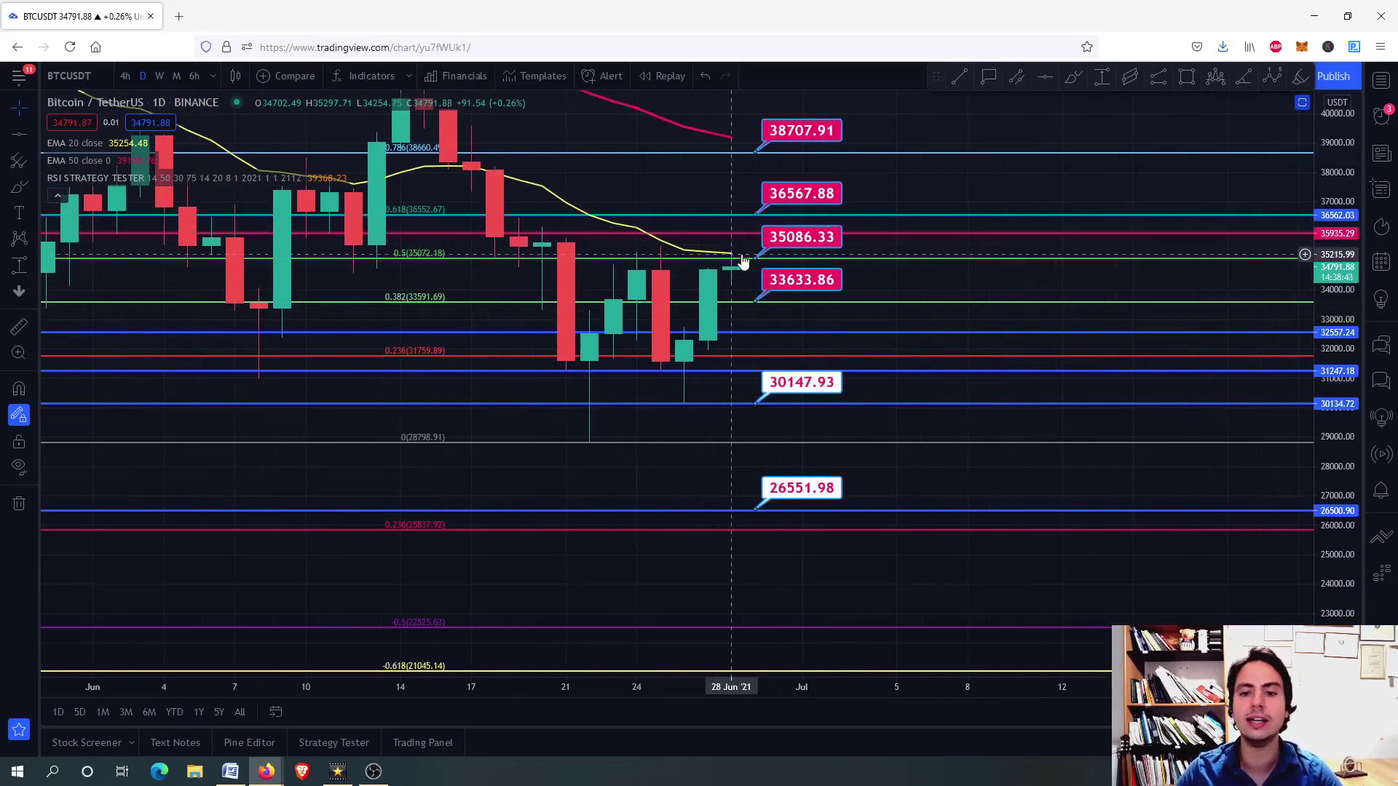
click(125, 77)
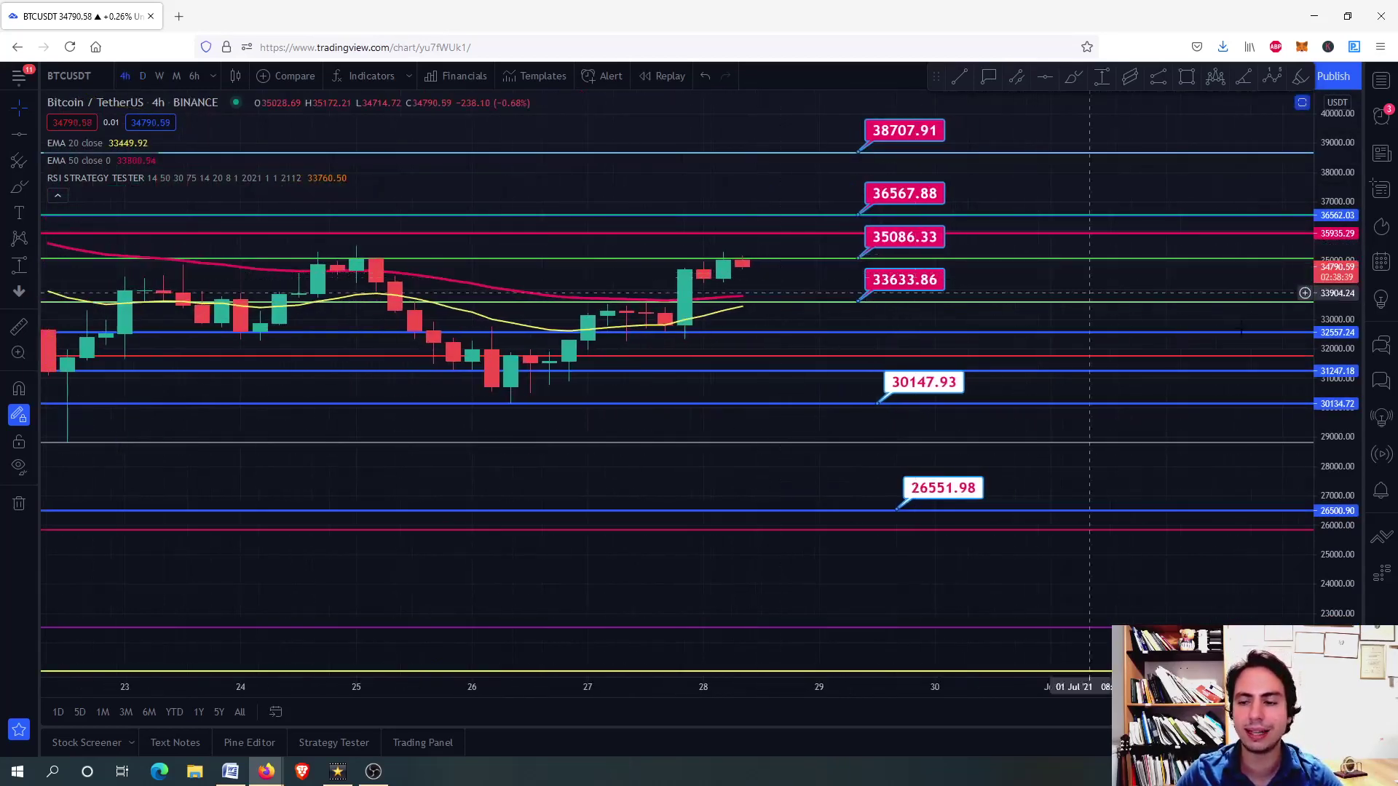
scroll(780, 274, up, 2)
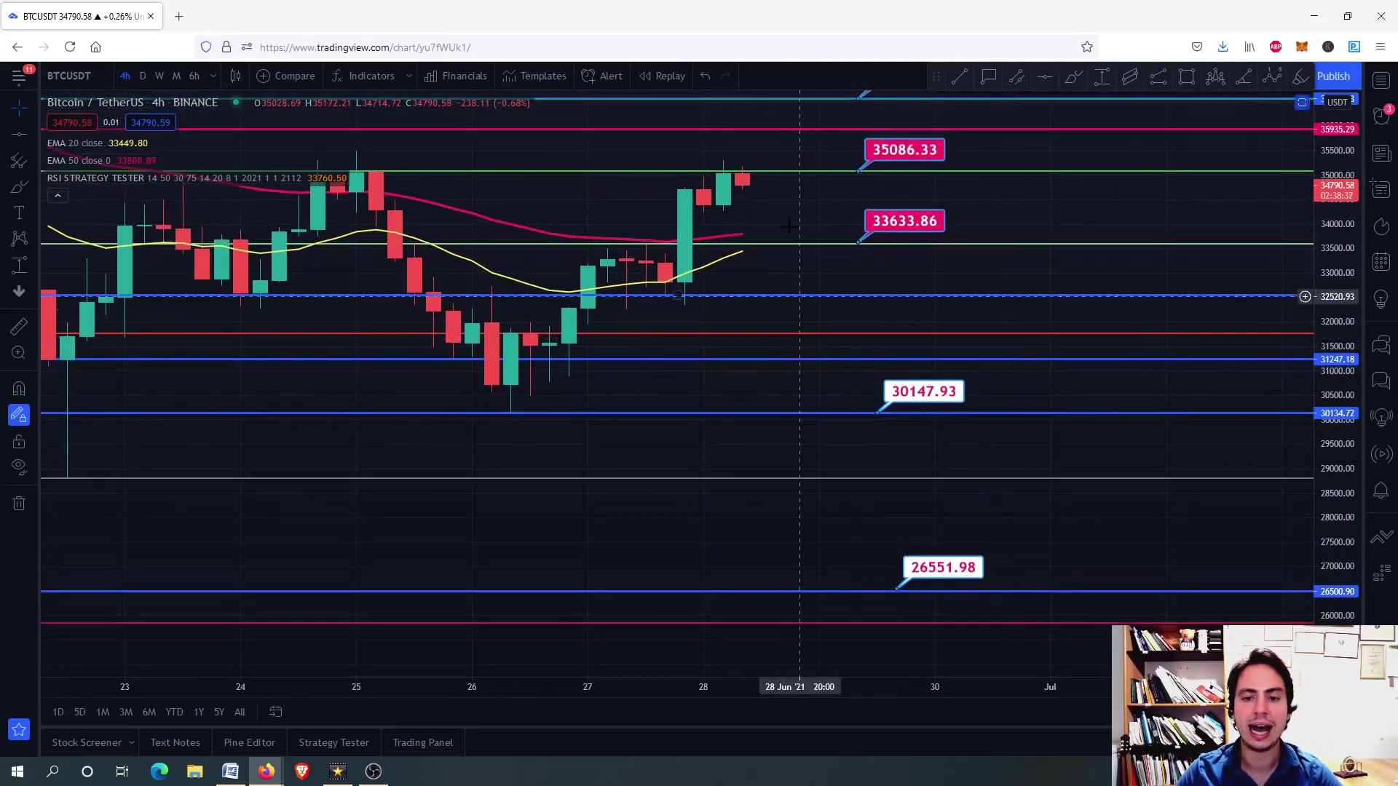
- Examine the enlarged RSI and Stoch RSI panes one at a time on the 4-hour chart, comparing the latest Stoch RSI readings with earlier June peaks
double_click(809, 207)
double_click(763, 433)
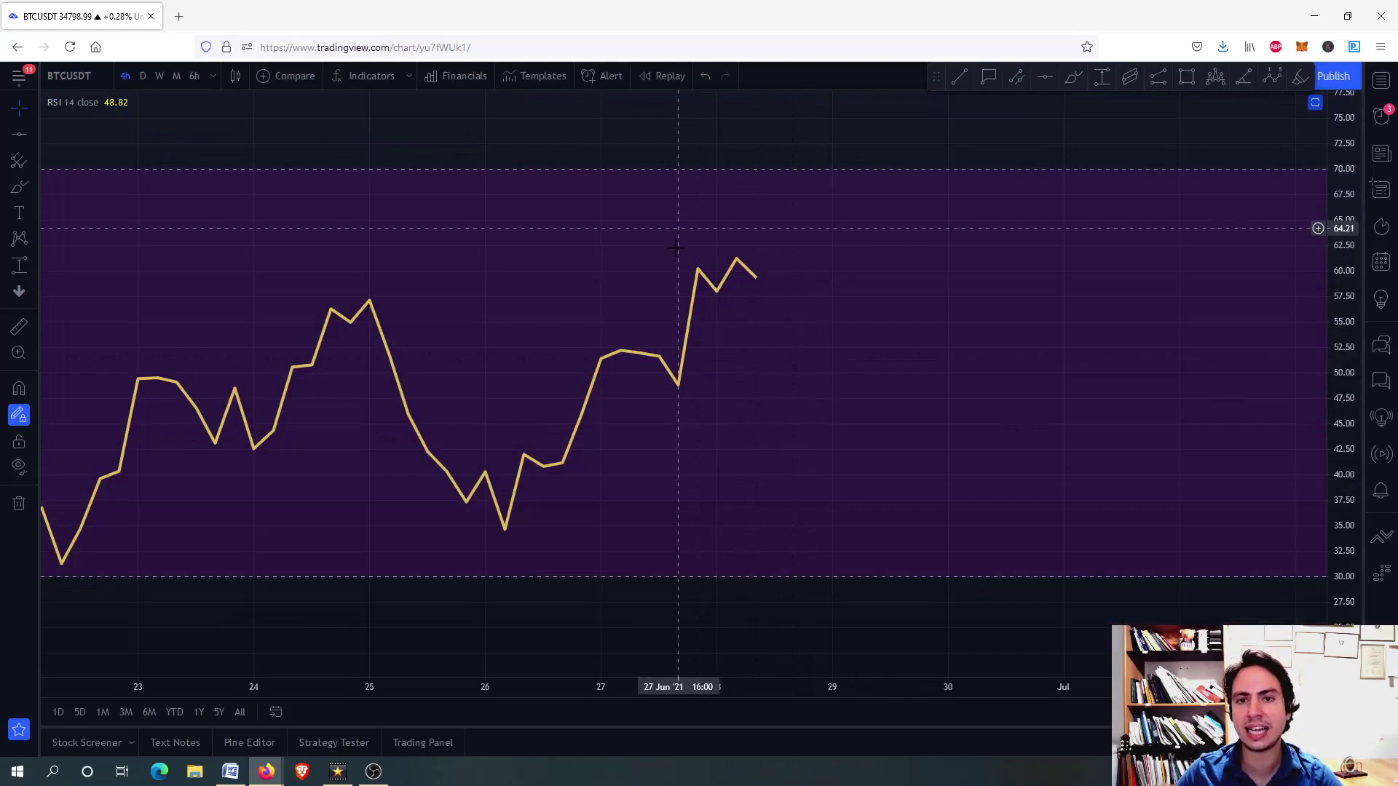
double_click(901, 356)
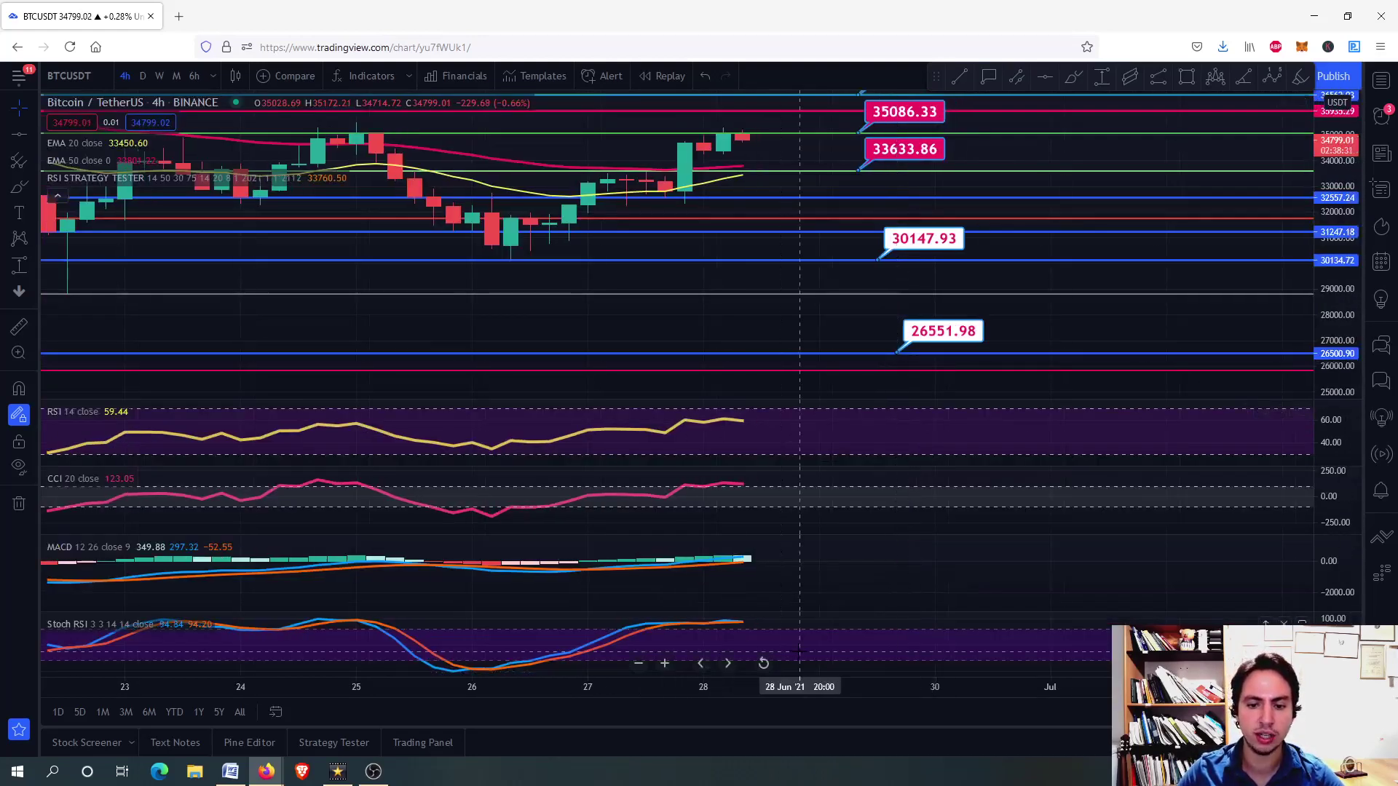
double_click(801, 641)
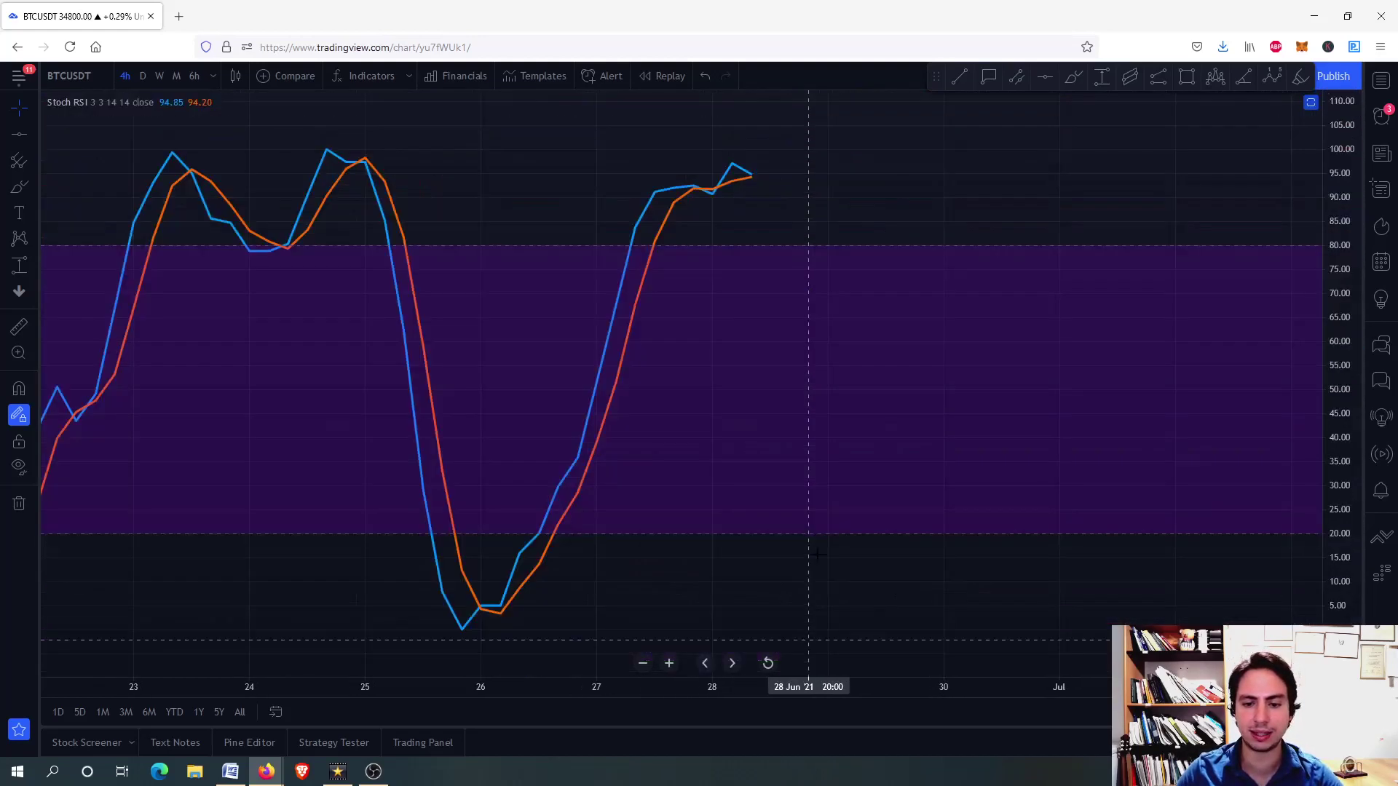
scroll(769, 177, down, 3)
scroll(769, 177, up, 2)
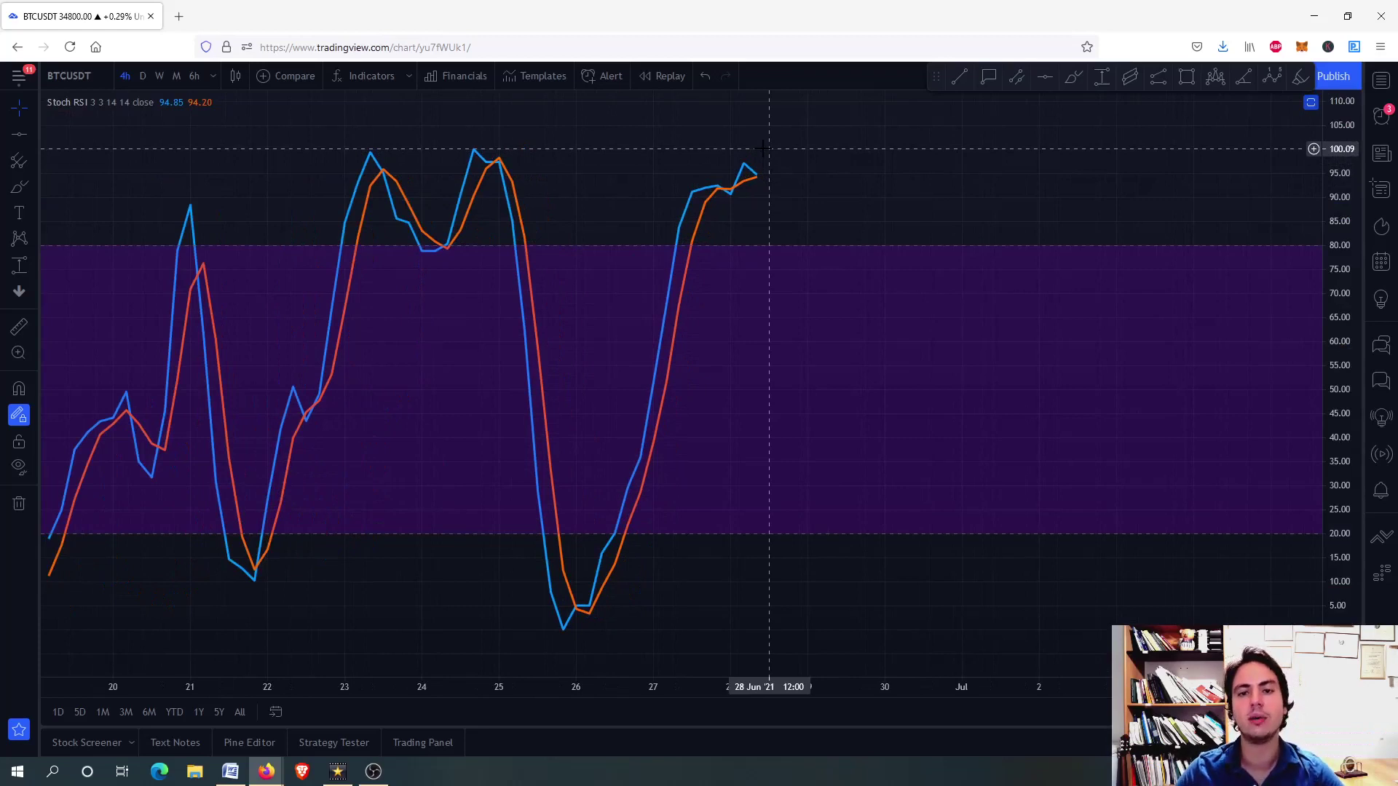
scroll(769, 149, down, 6)
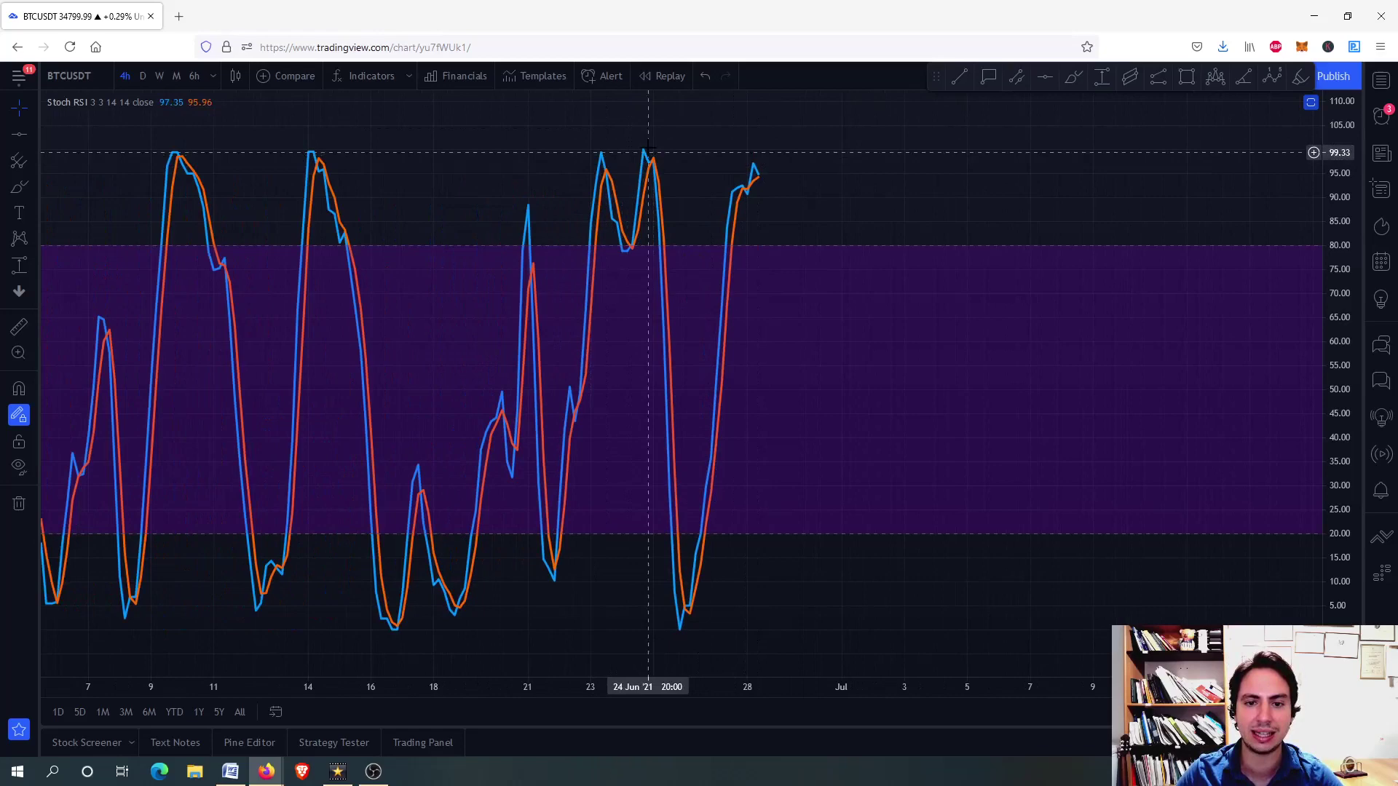
scroll(649, 150, up, 1)
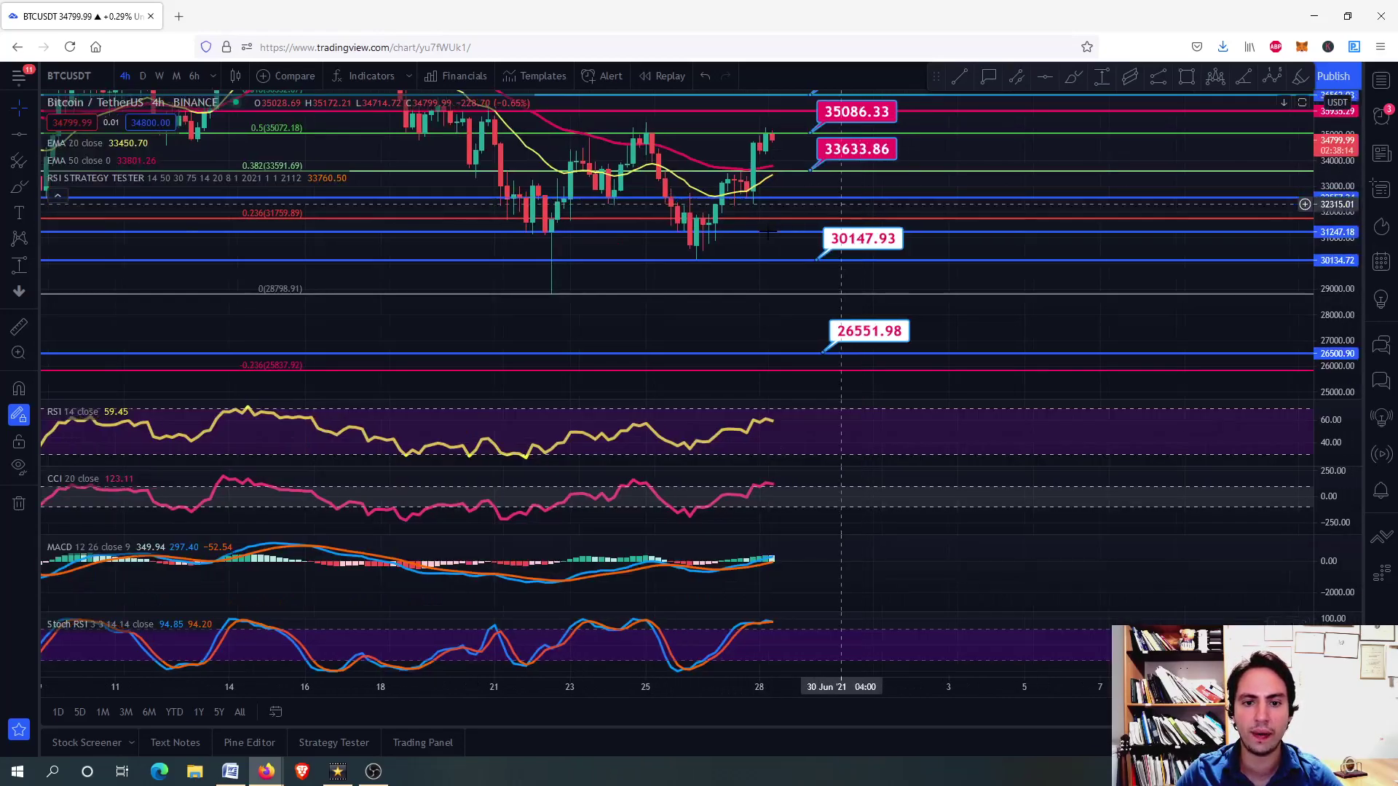
double_click(844, 197)
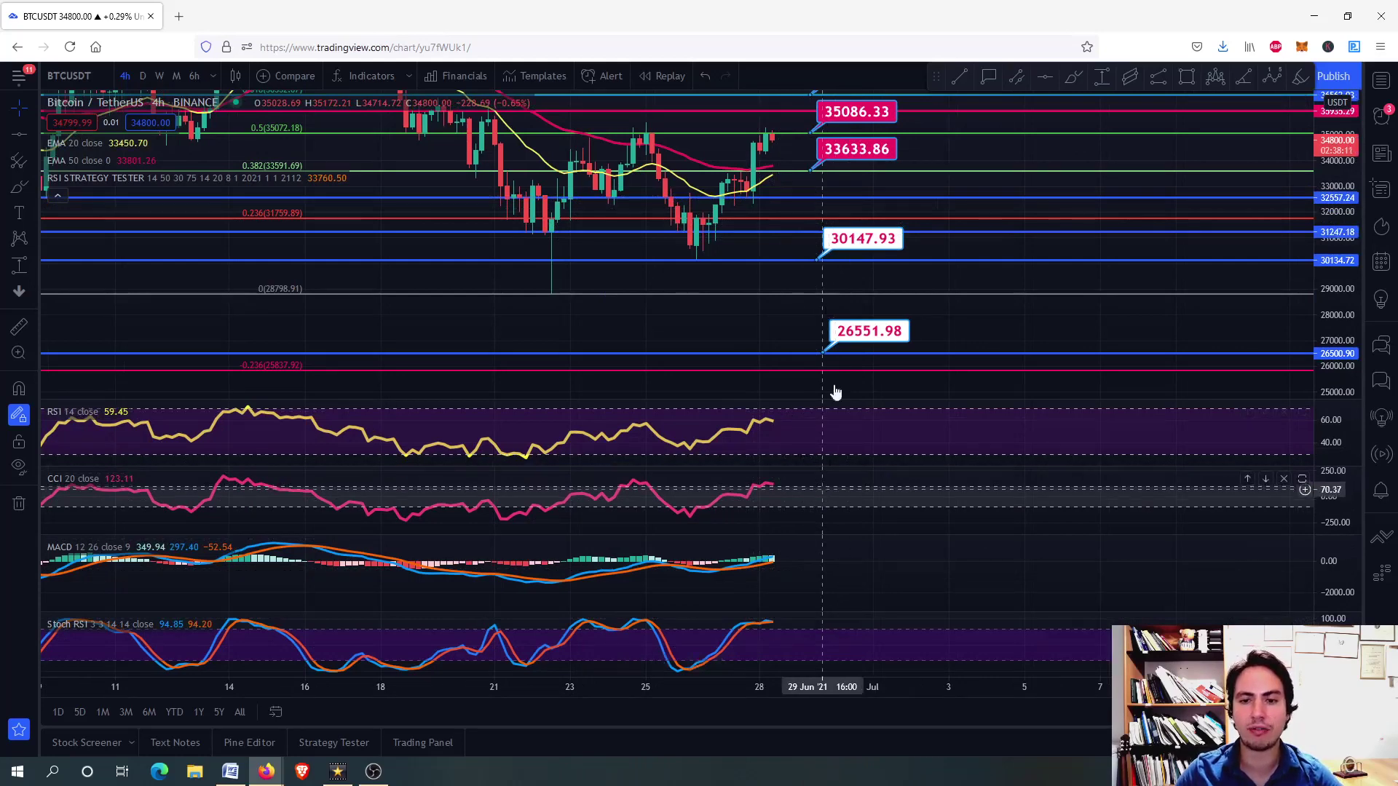
- Examine the latest CCI and RSI movements on the 4-hour chart, enlarging each indicator pane and restoring the full layout
scroll(798, 143, up, 2)
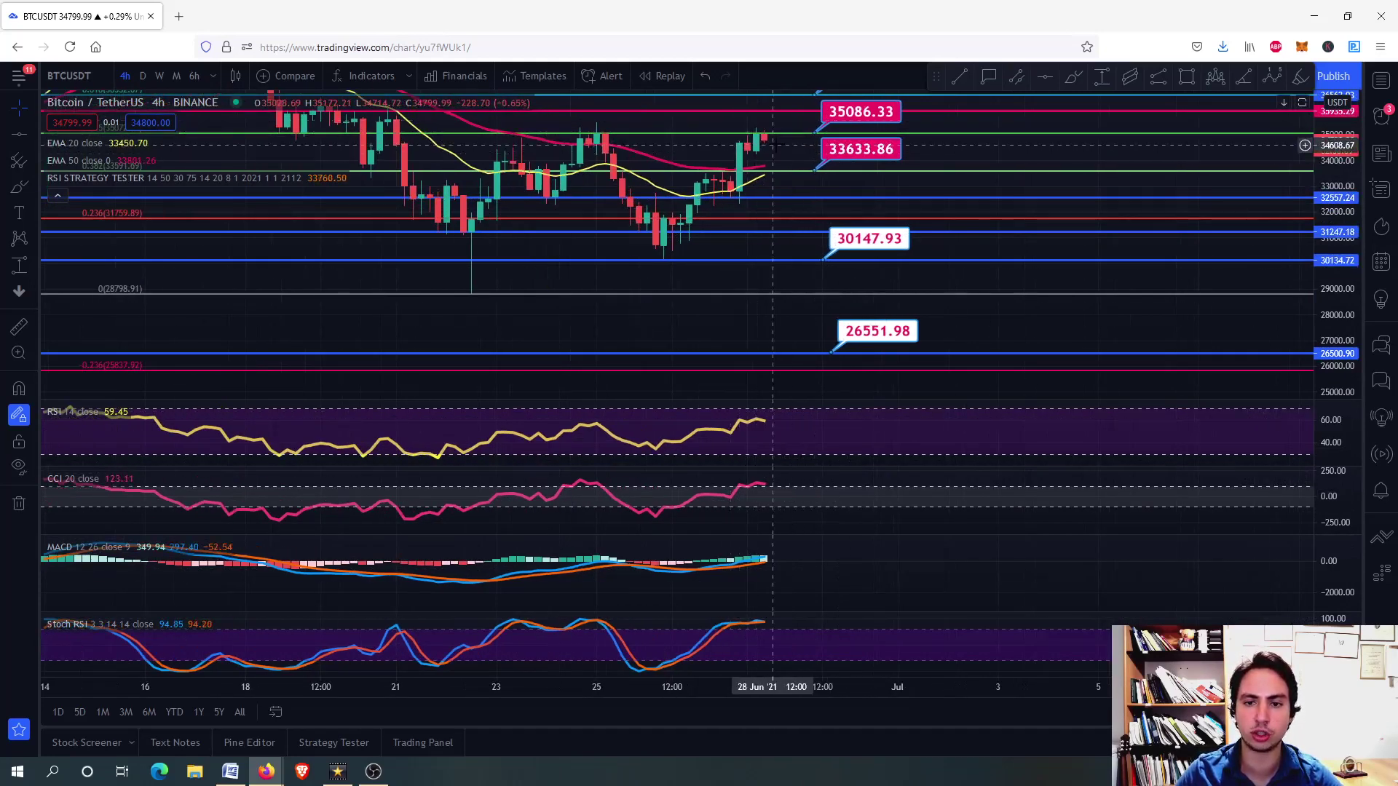
double_click(797, 498)
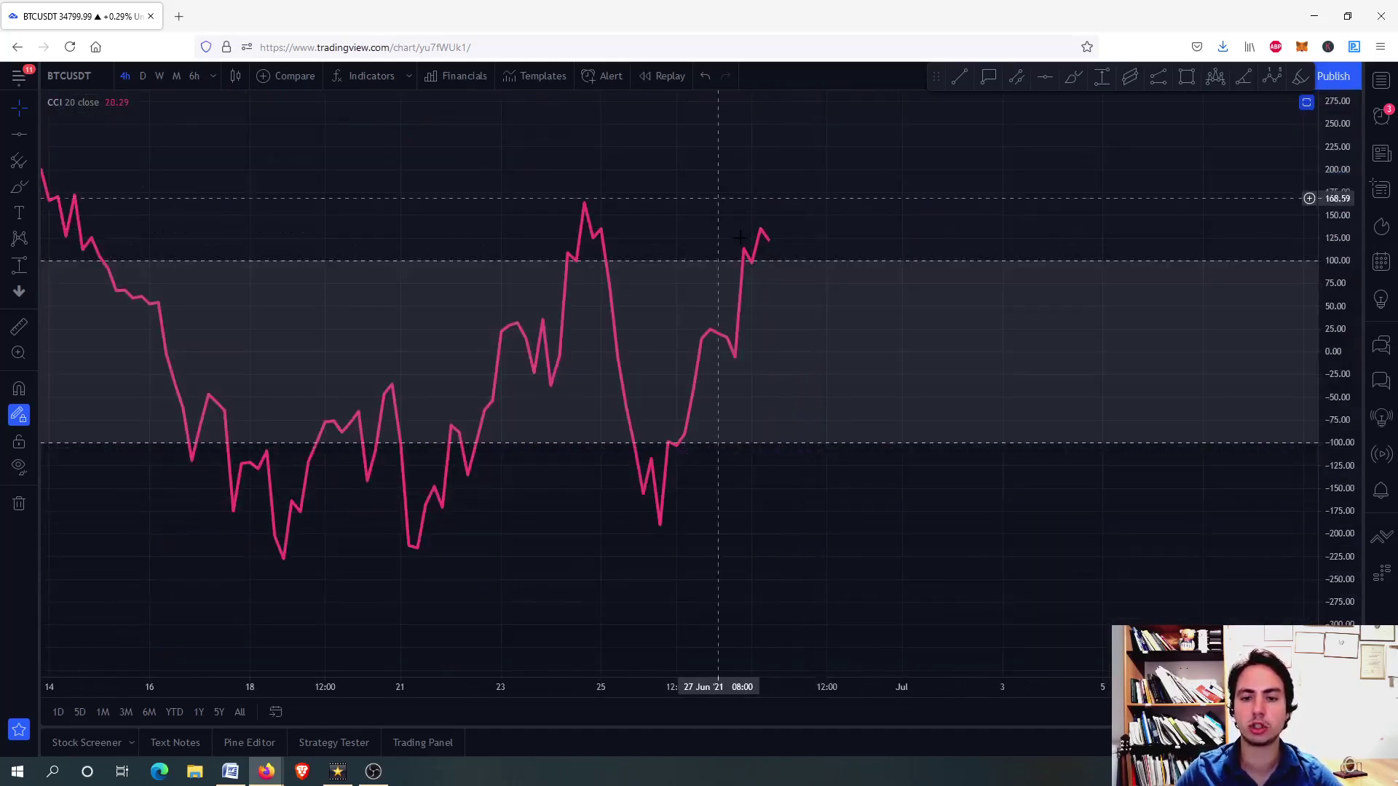
double_click(837, 339)
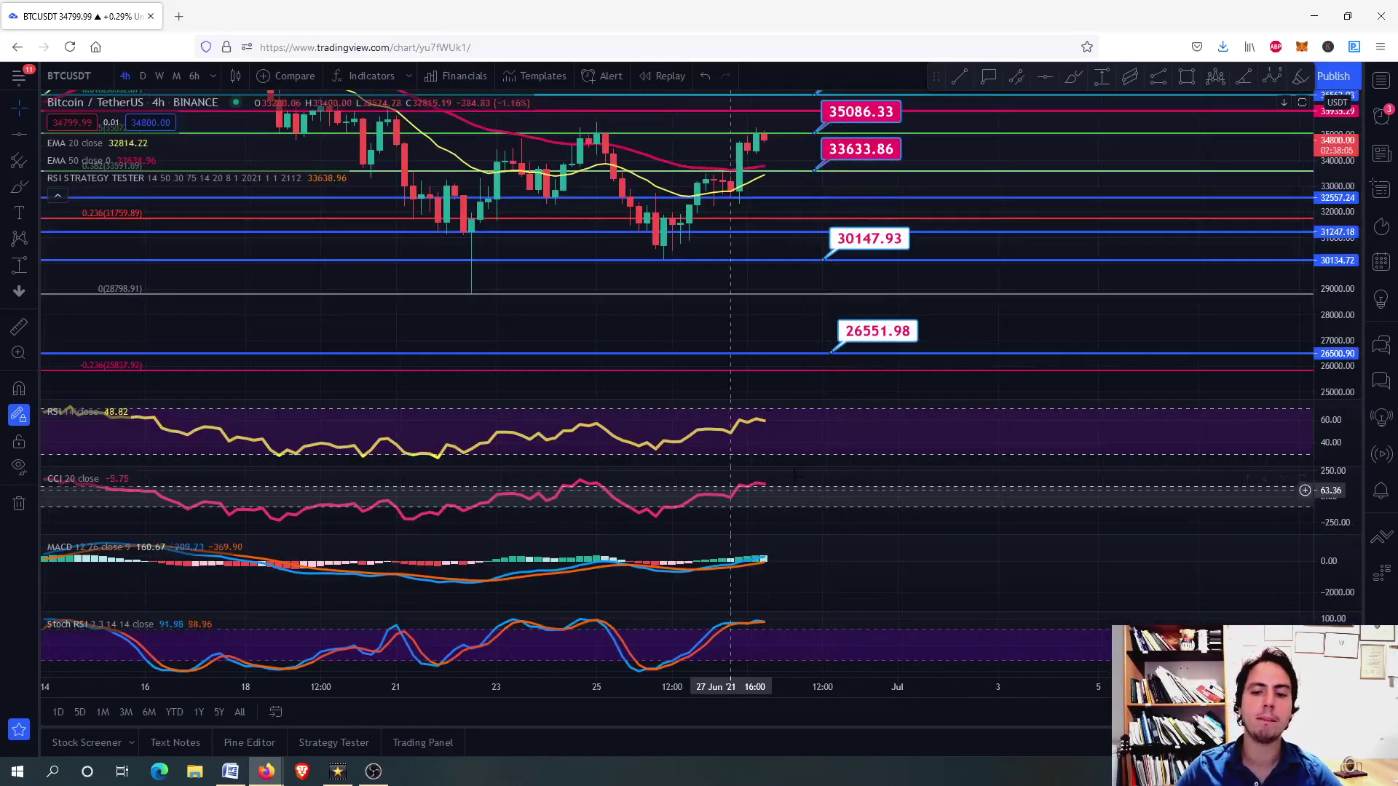
double_click(808, 426)
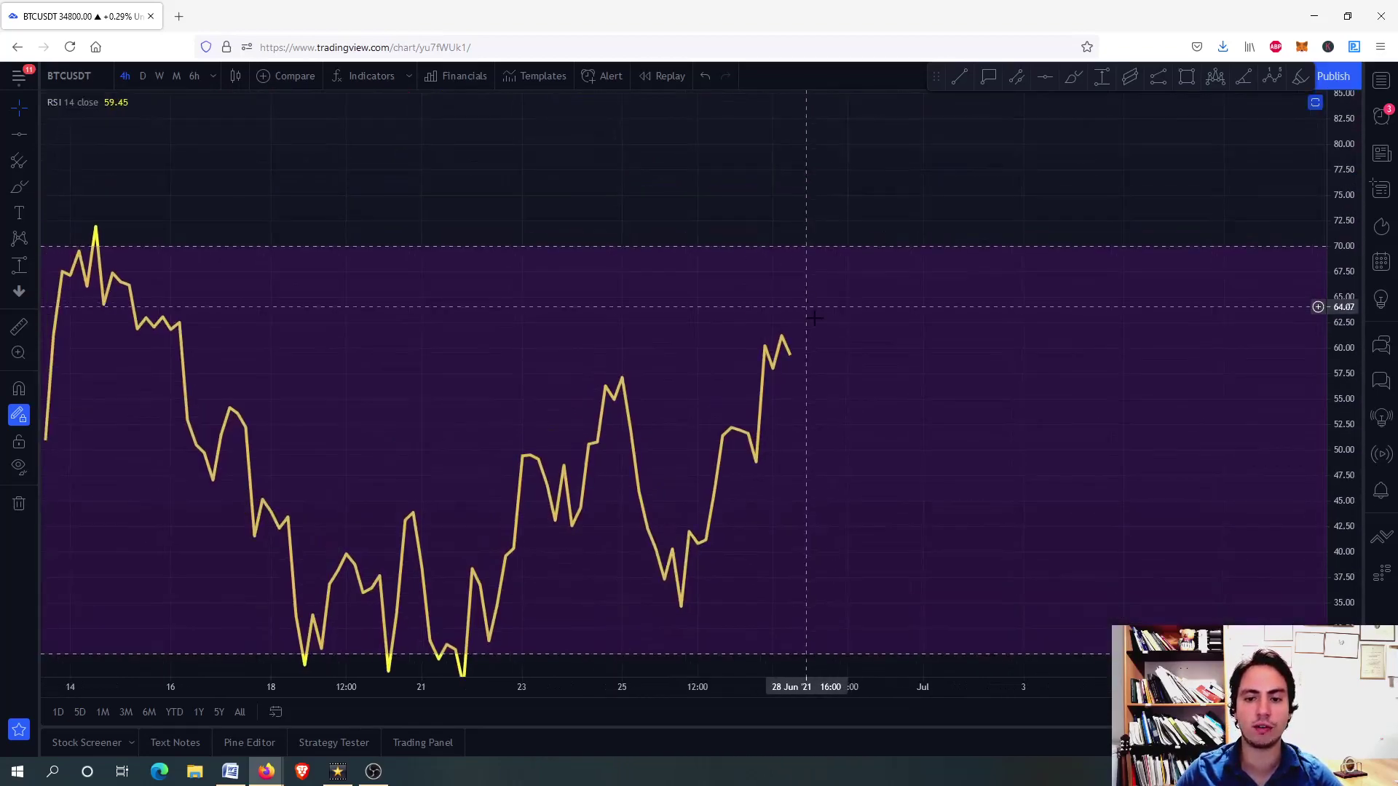
double_click(835, 191)
- Sketch a Brush path from the latest 4-hour candle down to the 33633.86 level and back up to the 35086.33 level
scroll(828, 177, up, 2)
drag(1337, 295, 1336, 131)
drag(878, 146, 844, 417)
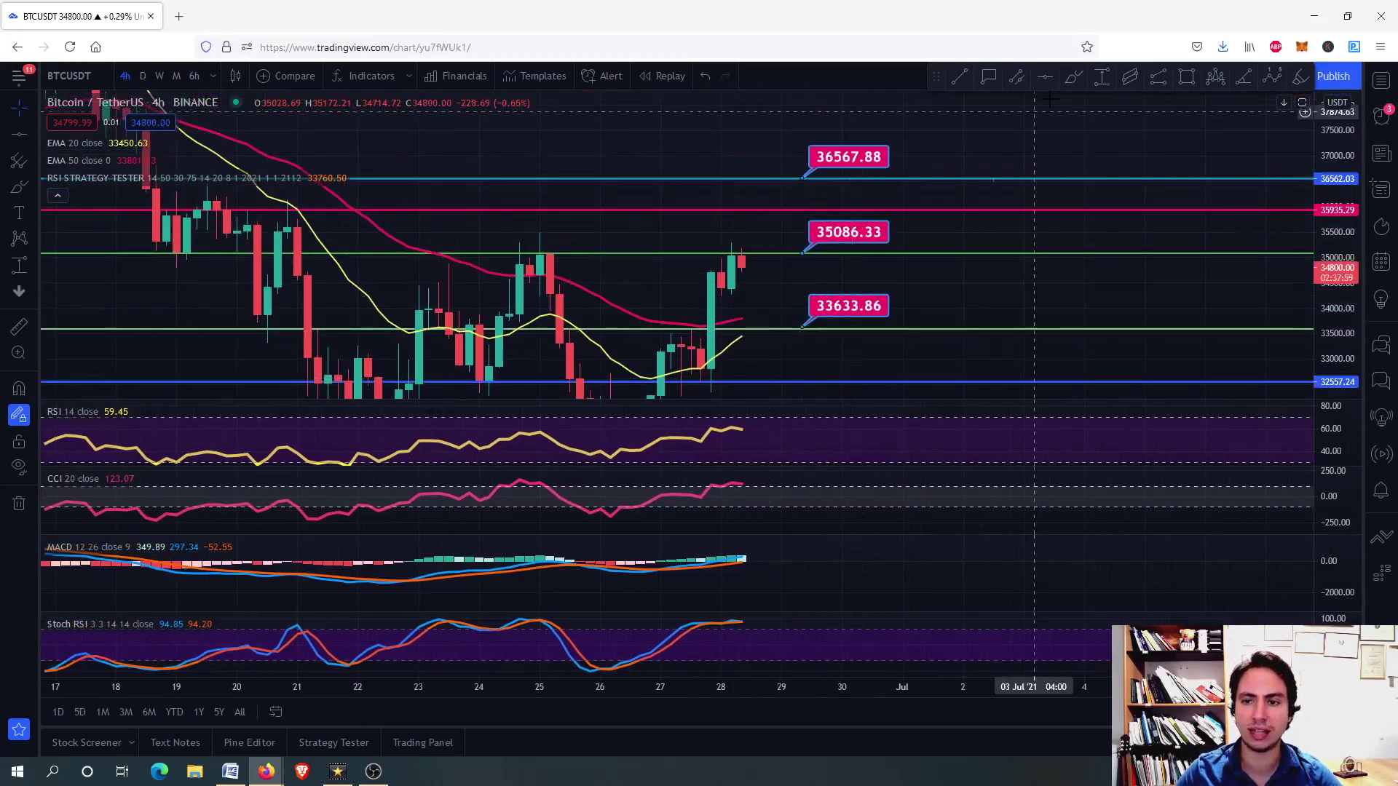
drag(742, 259, 762, 321)
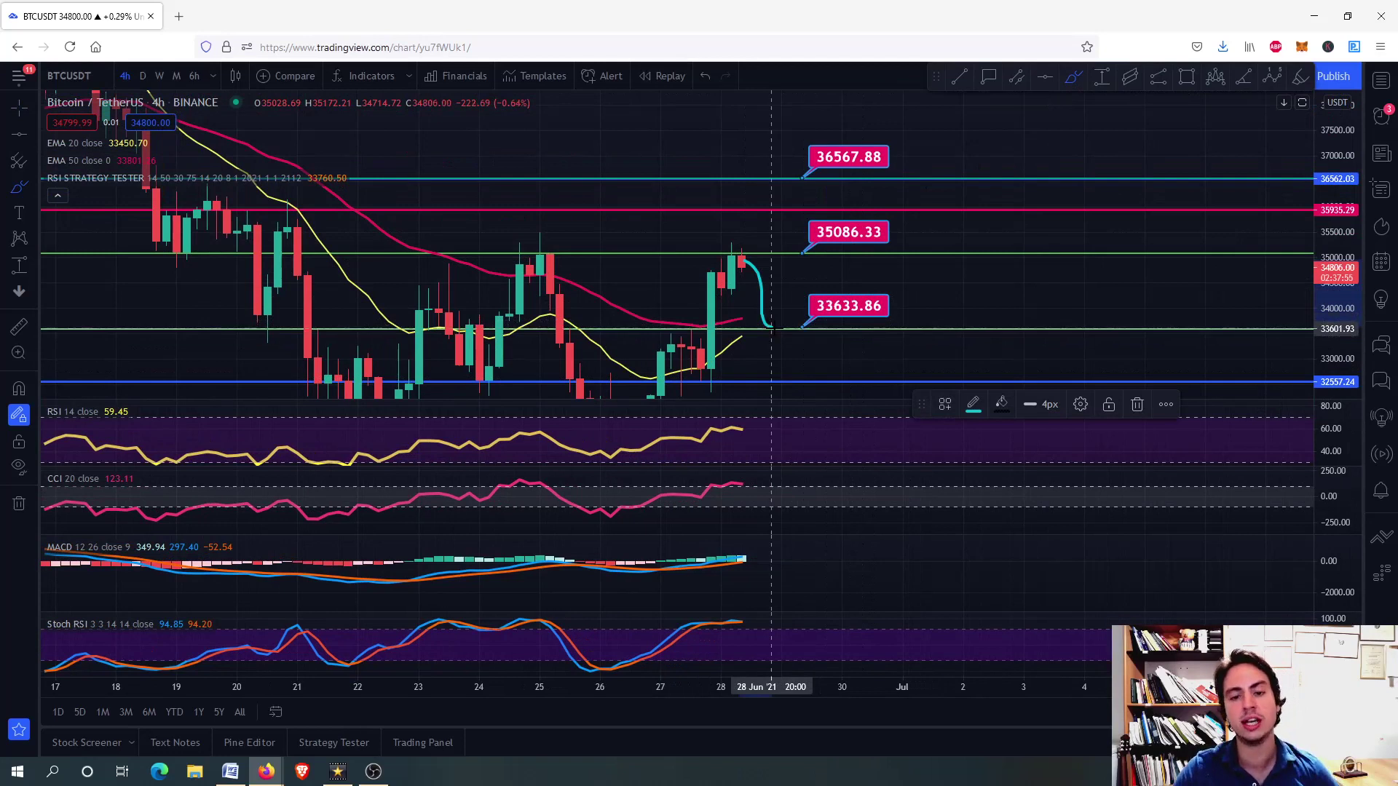
drag(782, 323, 803, 248)
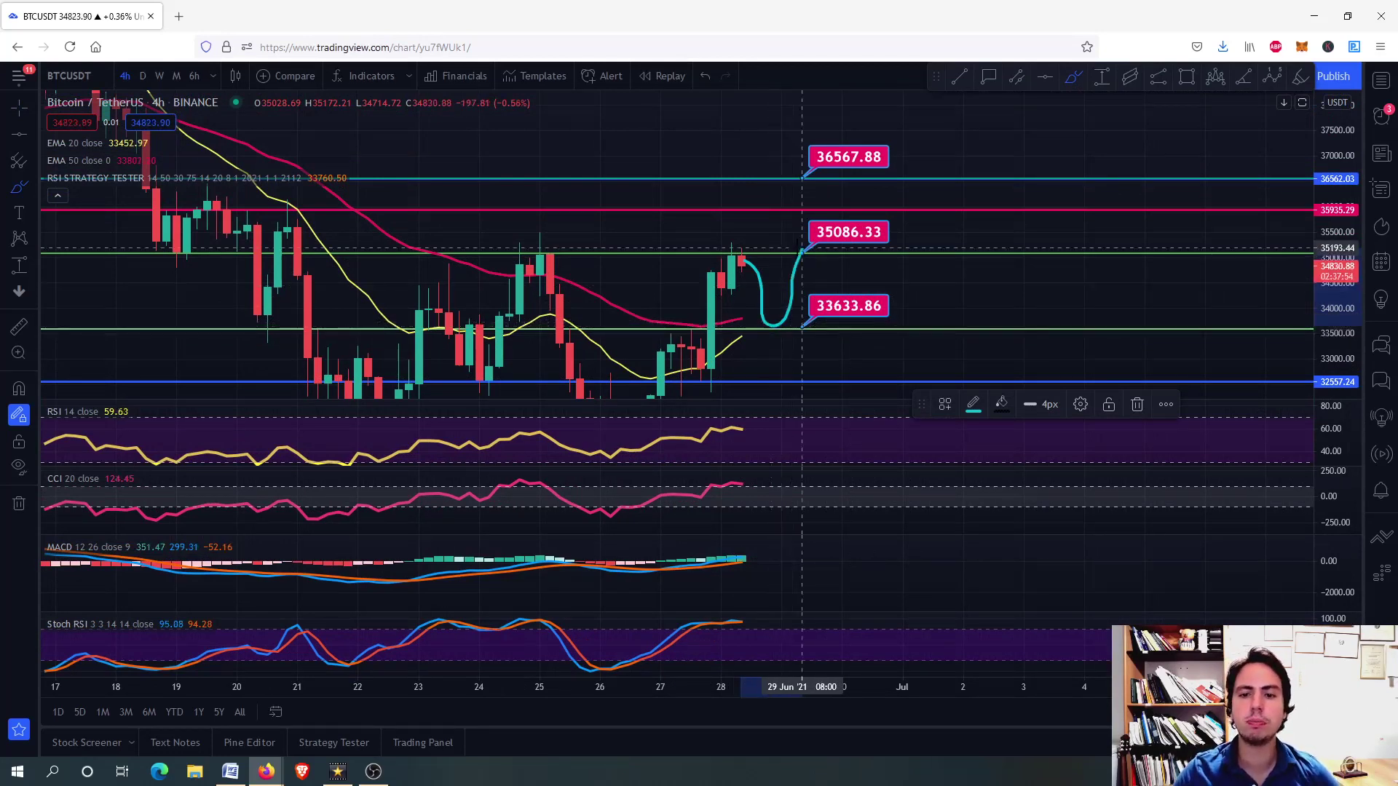
- Delete both Brush strokes of the sketched price path beside the latest 4-hour candles
click(790, 283)
click(792, 285)
key(Delete)
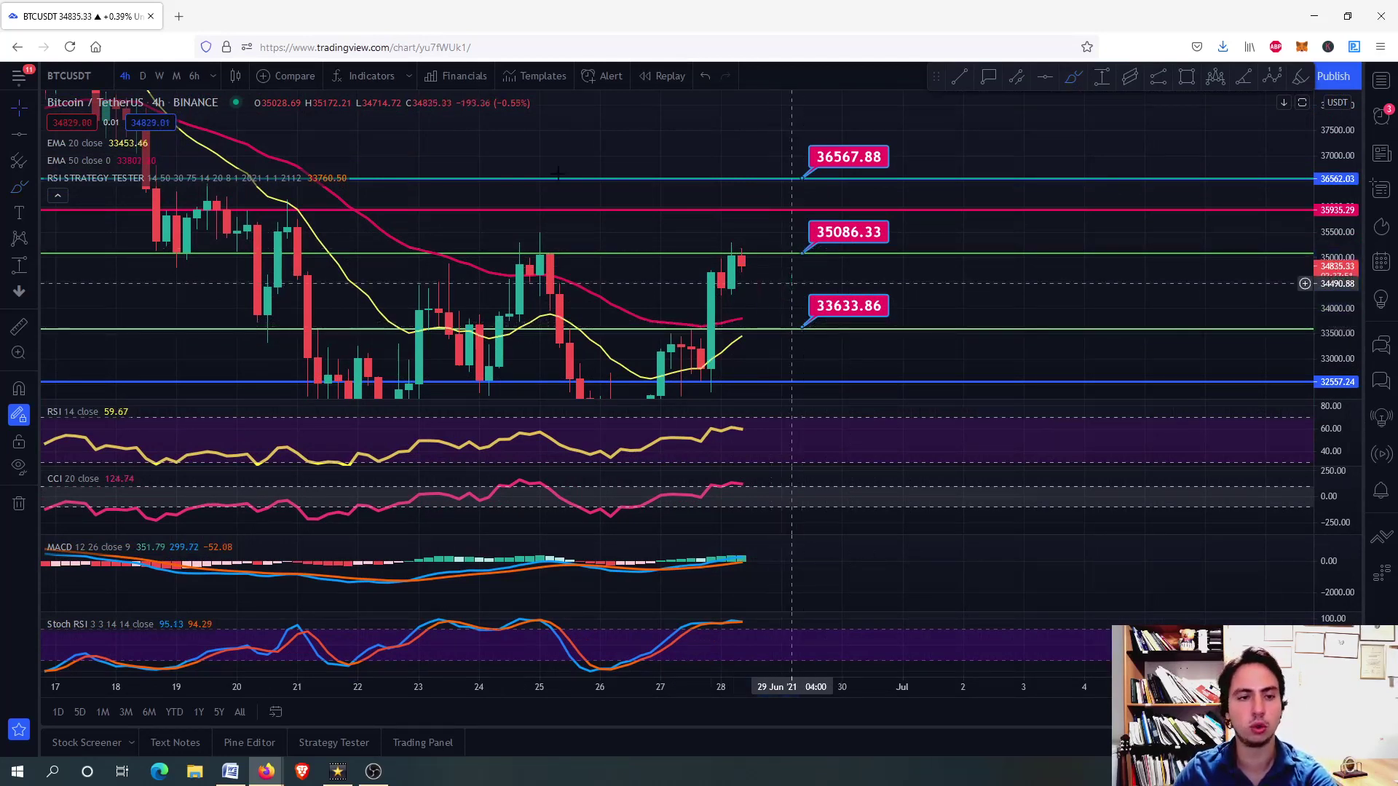
- On the daily chart, mark the CCI lows around 21 June and 25 June with Brush strokes in the enlarged CCI pane
click(142, 76)
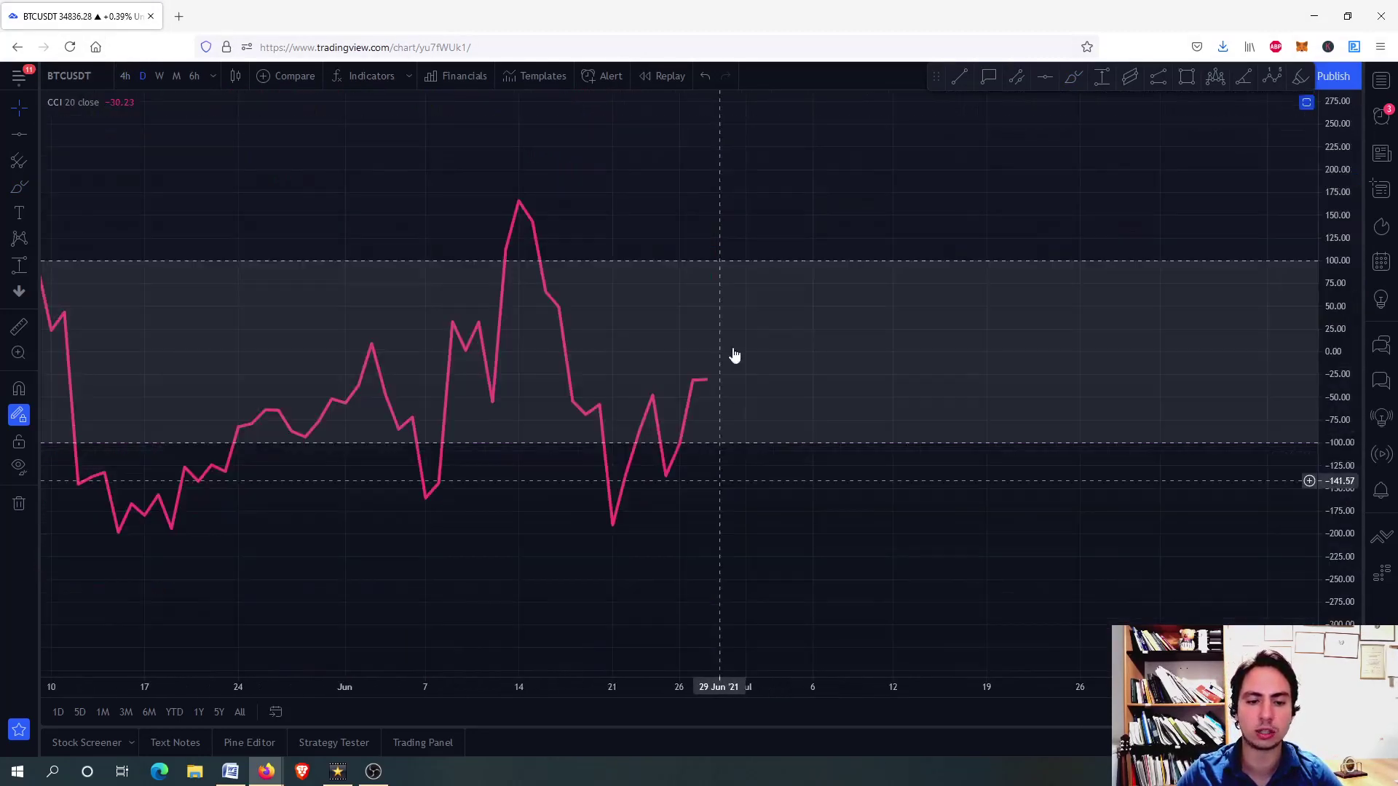
double_click(721, 496)
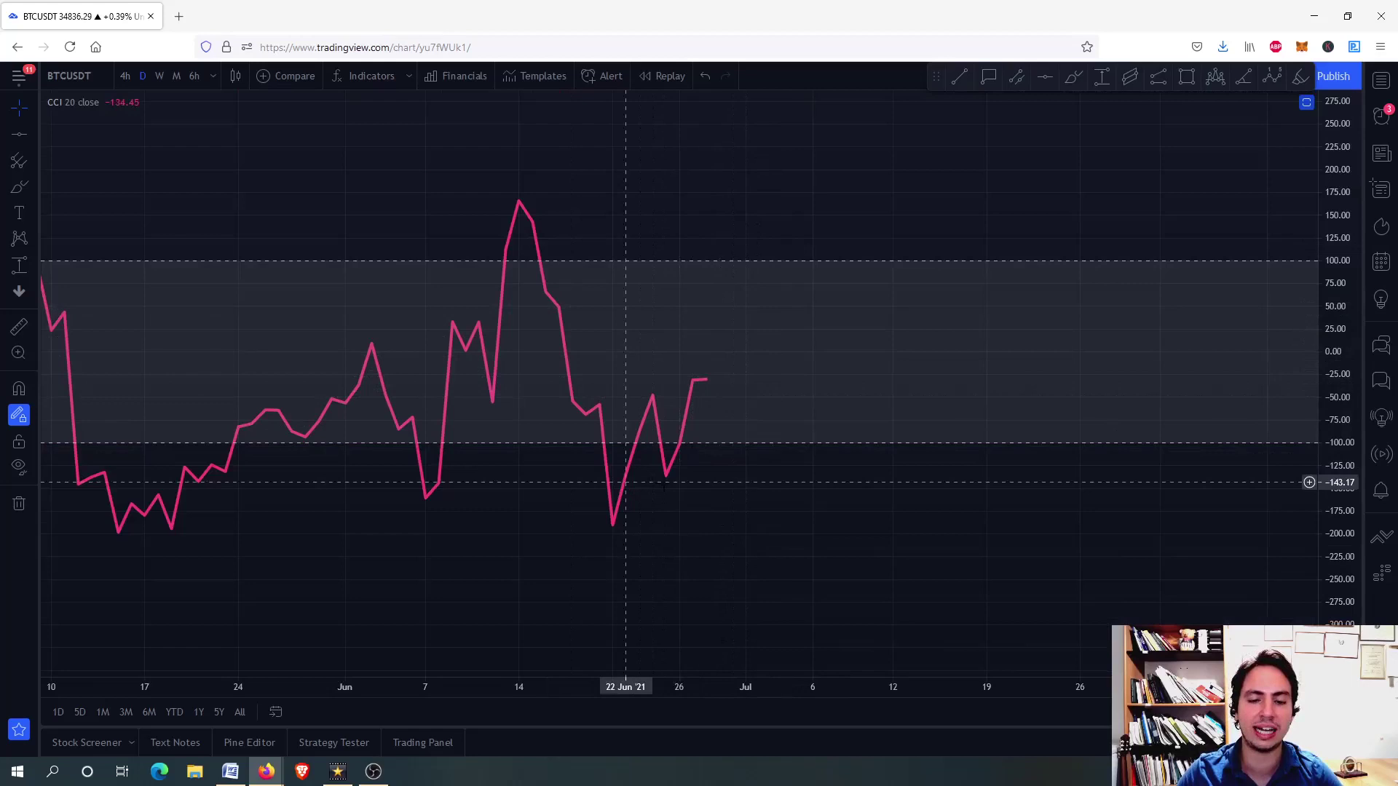
drag(809, 357, 869, 320)
scroll(726, 350, up, 2)
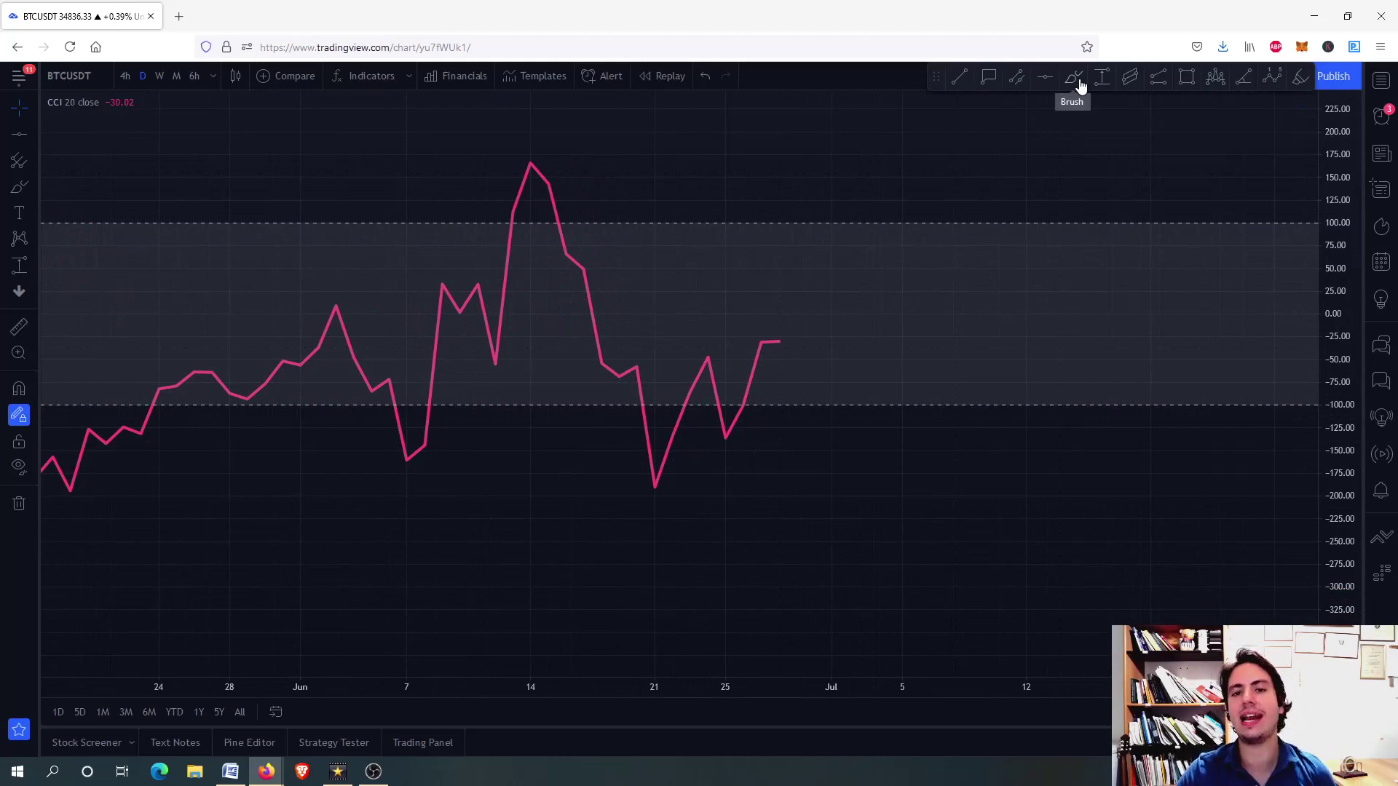
drag(671, 452, 725, 428)
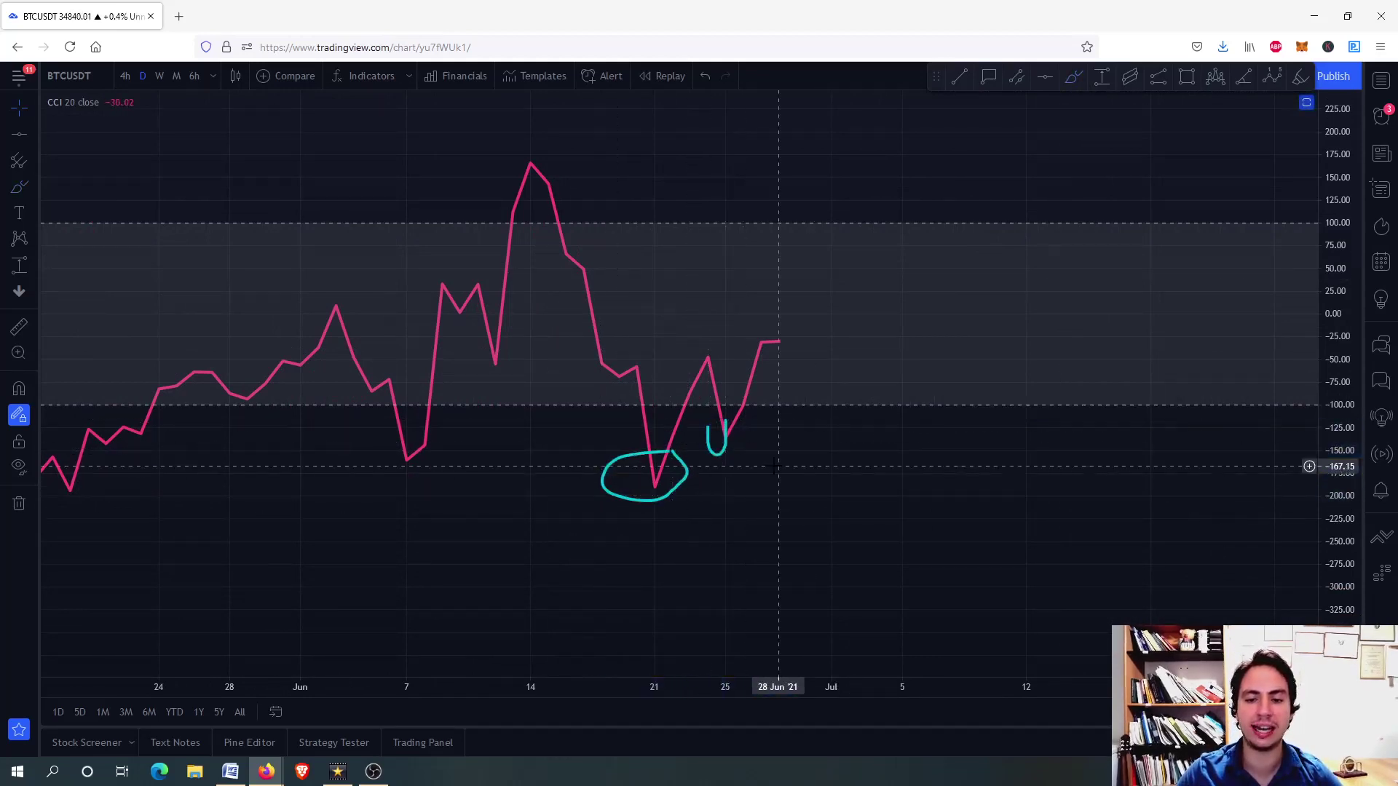
double_click(722, 430)
- Compare the two marked CCI lows with the corresponding late-June candle lows on the daily price chart
drag(887, 350, 905, 200)
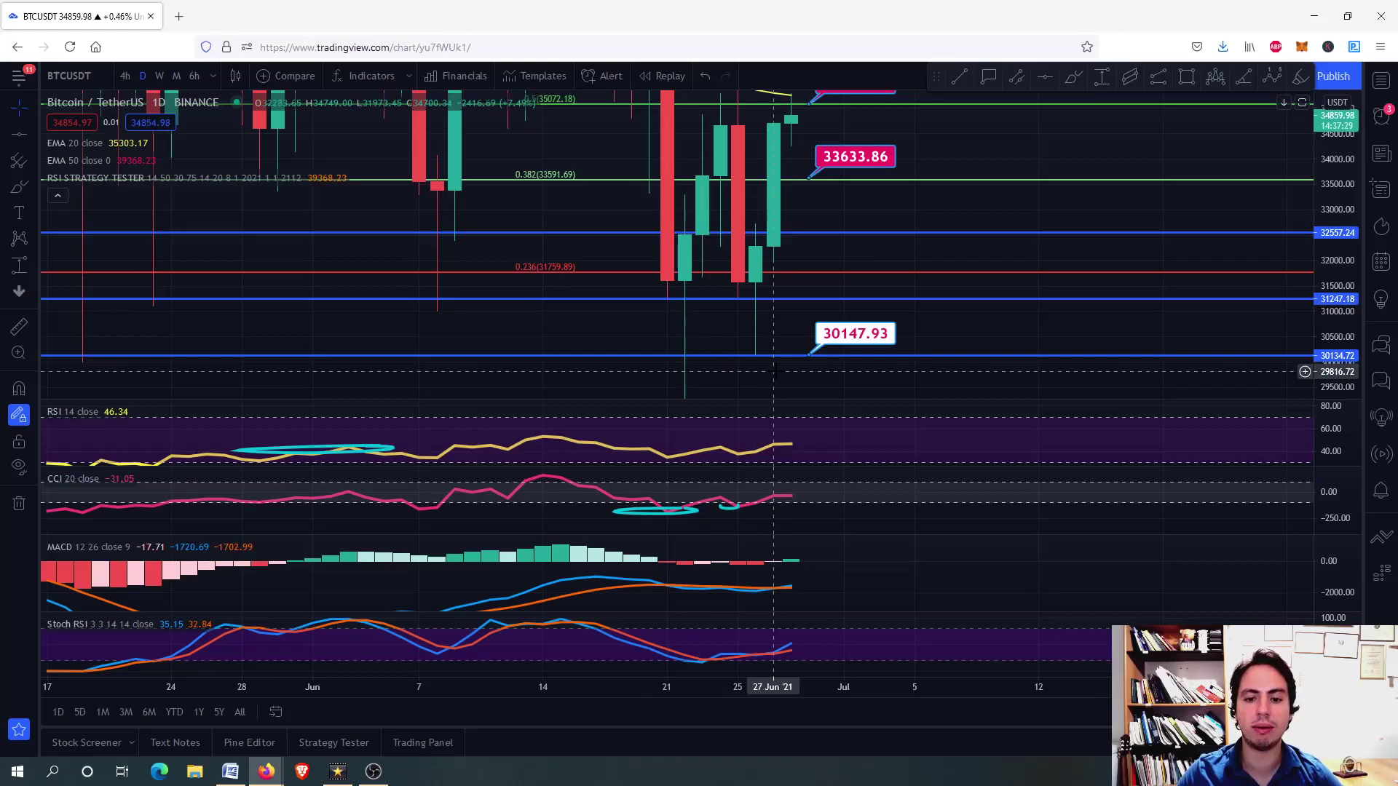
double_click(678, 488)
double_click(685, 341)
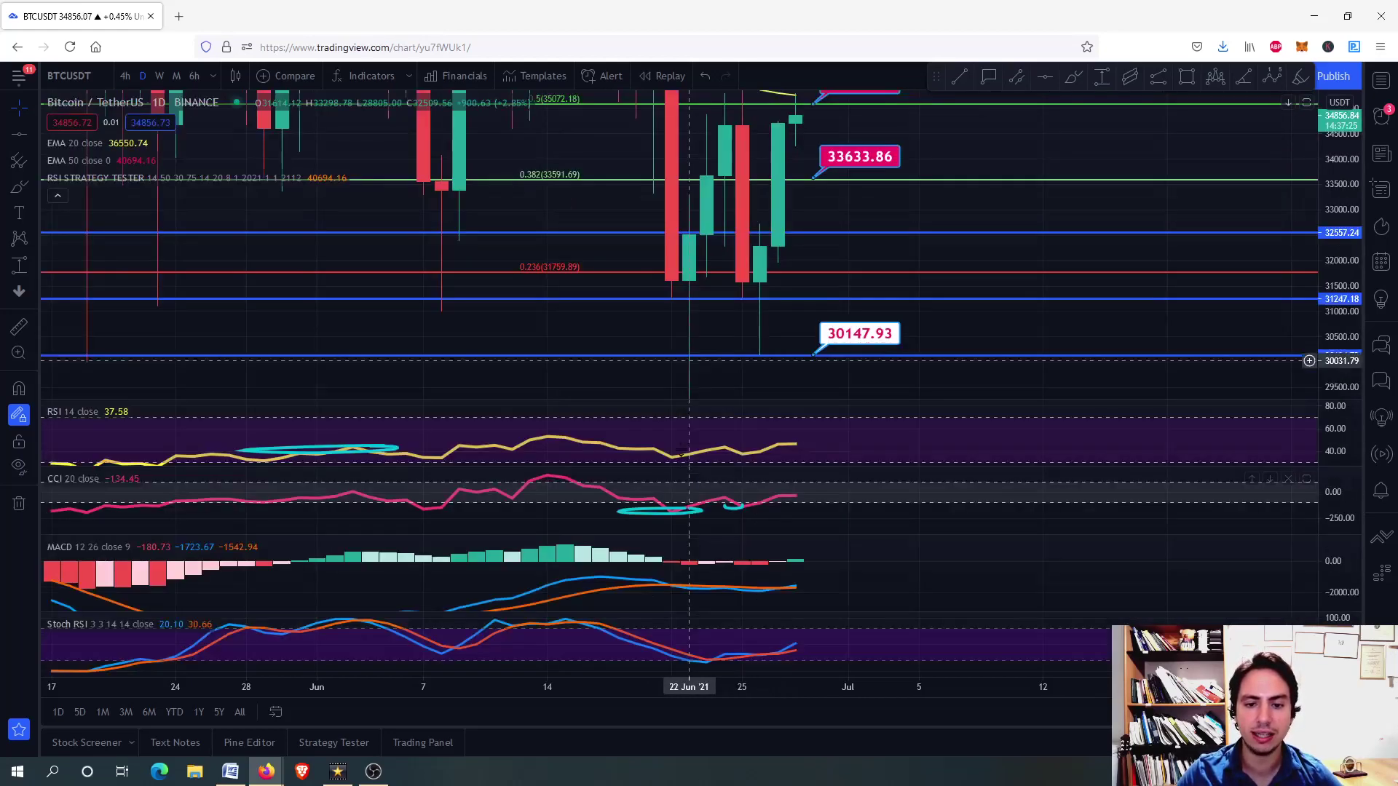
drag(723, 384, 723, 340)
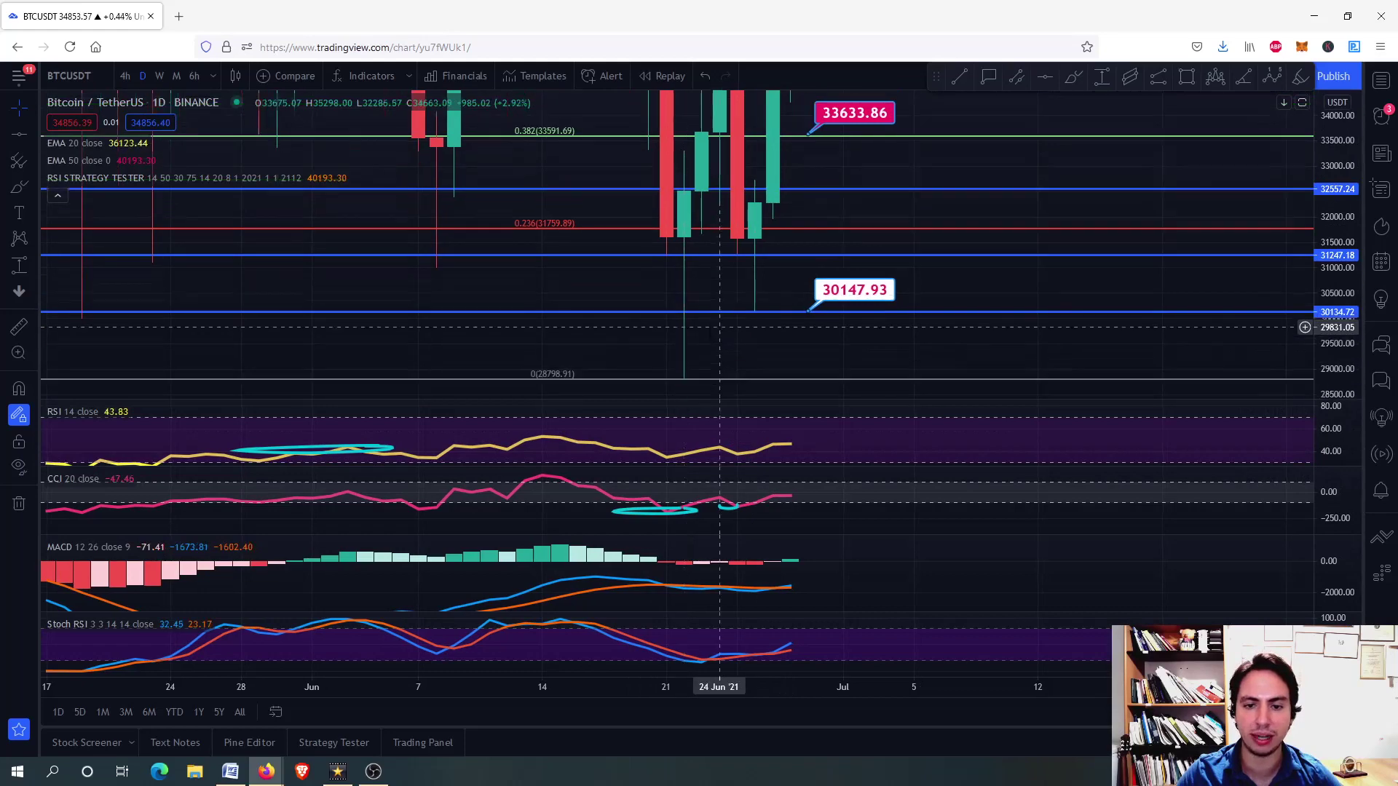
drag(626, 288, 625, 330)
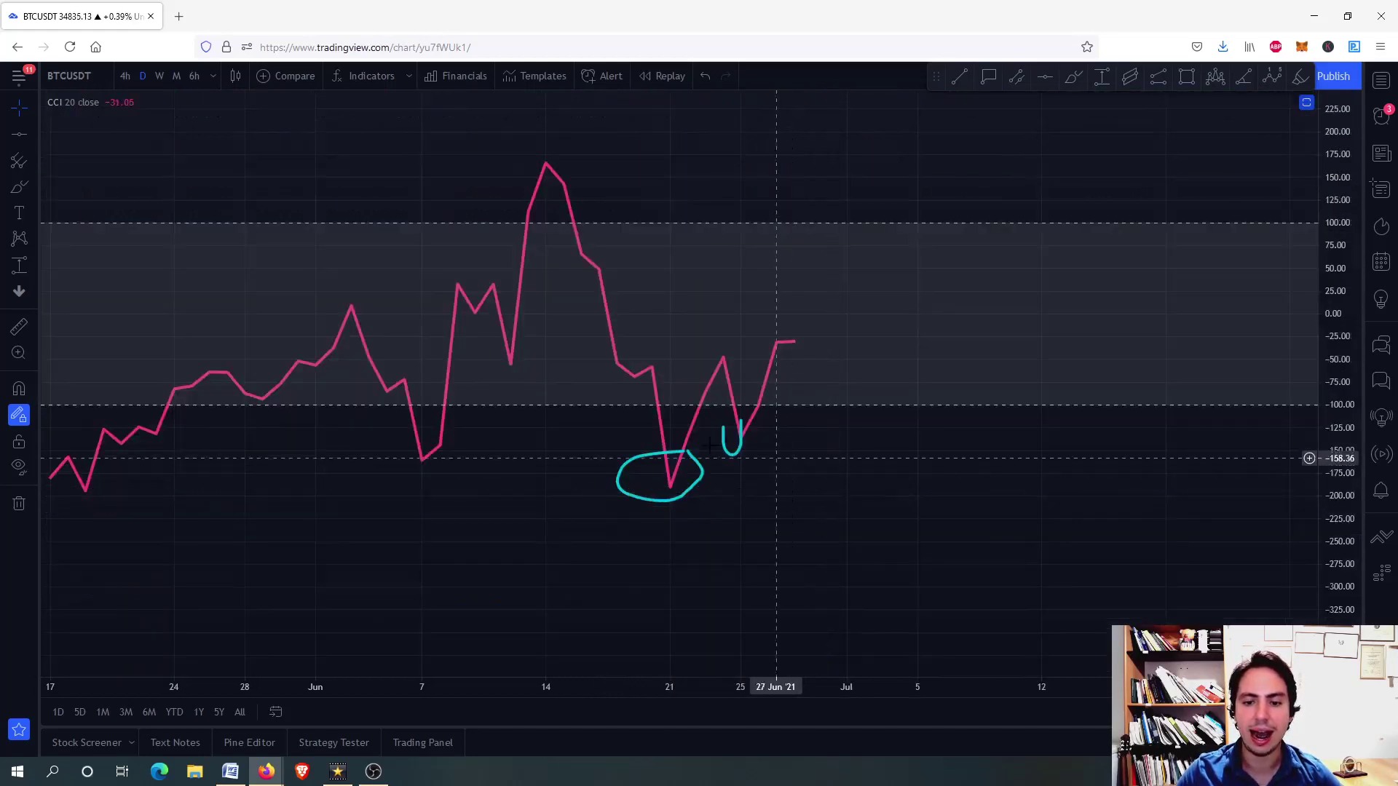
double_click(794, 499)
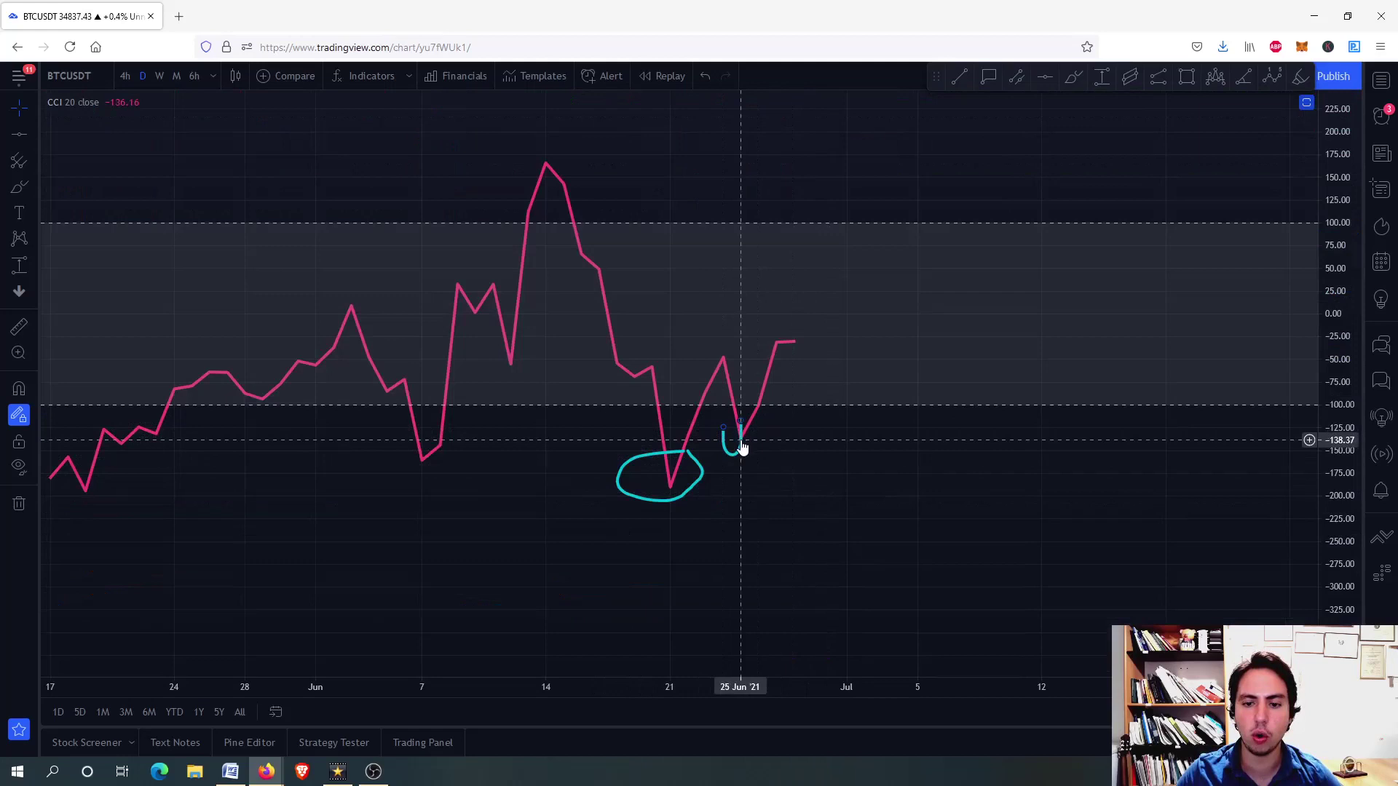
double_click(742, 447)
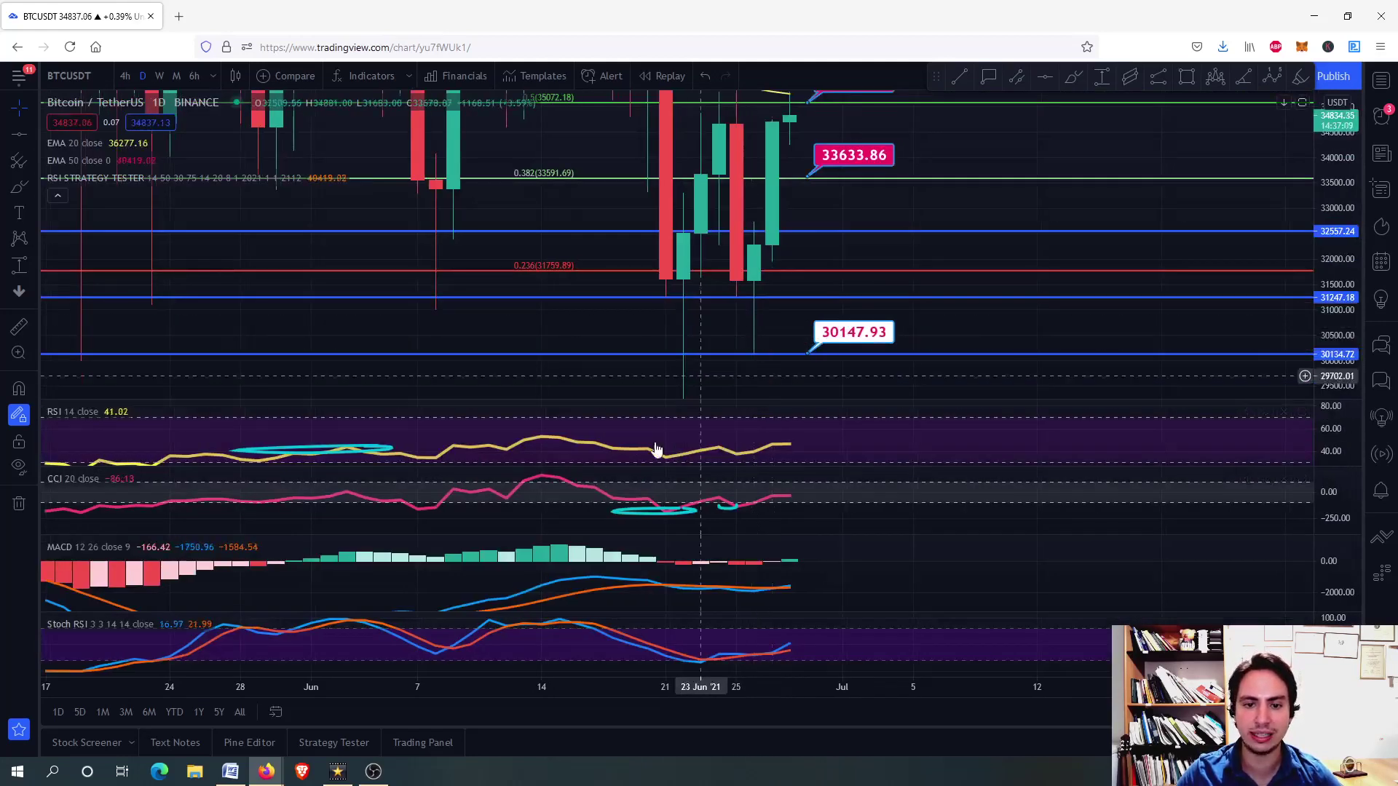
double_click(665, 487)
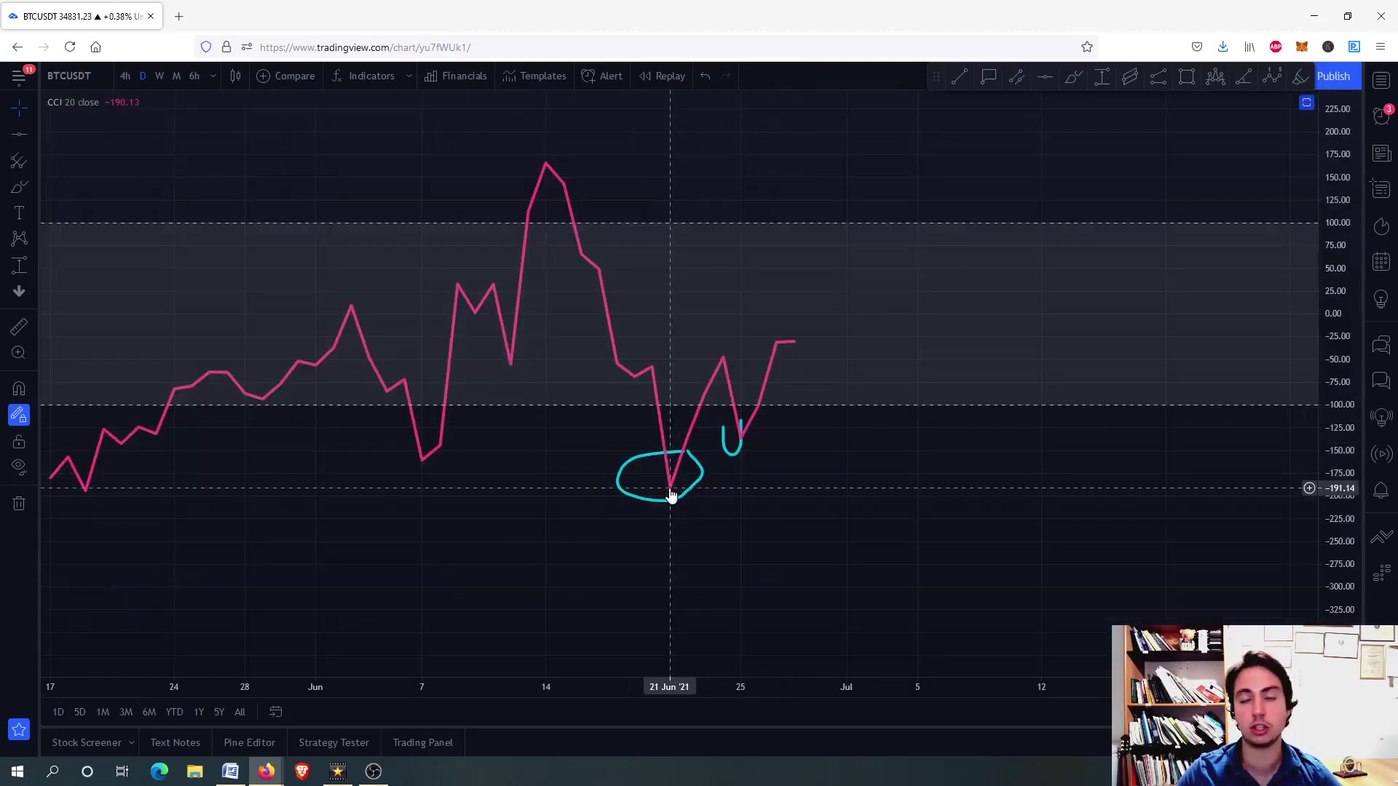
double_click(667, 485)
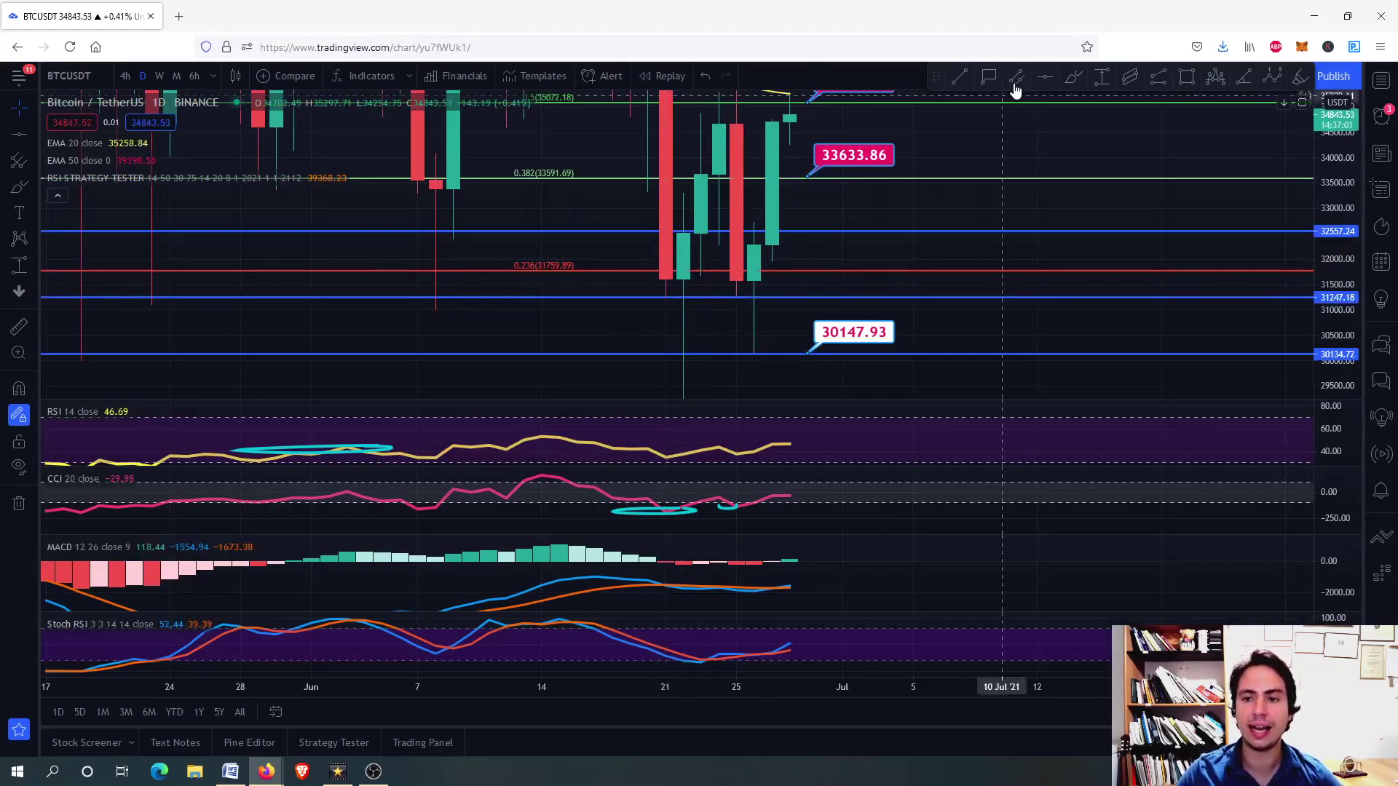
- Circle two late-June daily price lows with the Brush, one at the 31247.18 line and one at the 30134.72 line
click(1074, 76)
drag(701, 289, 681, 283)
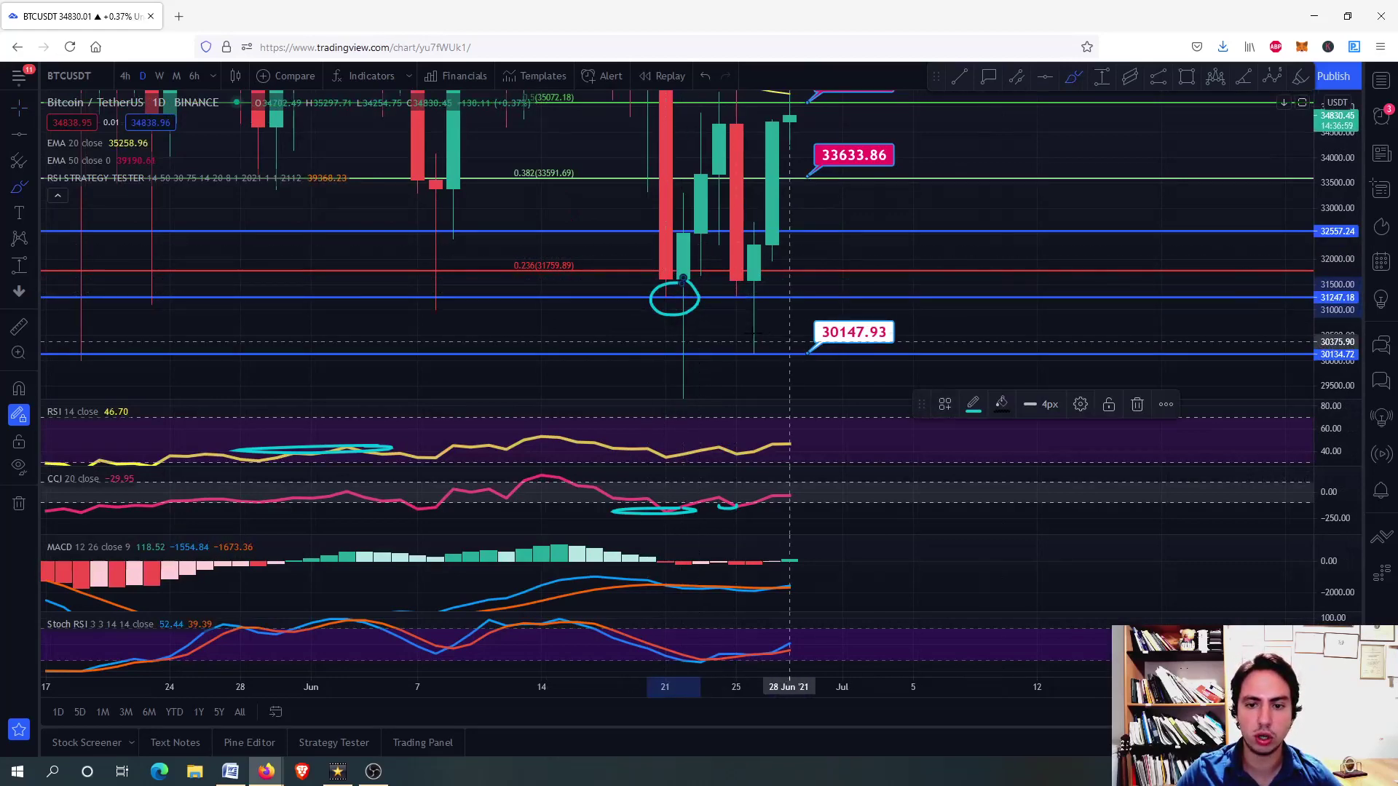
drag(778, 336, 786, 339)
key(Escape)
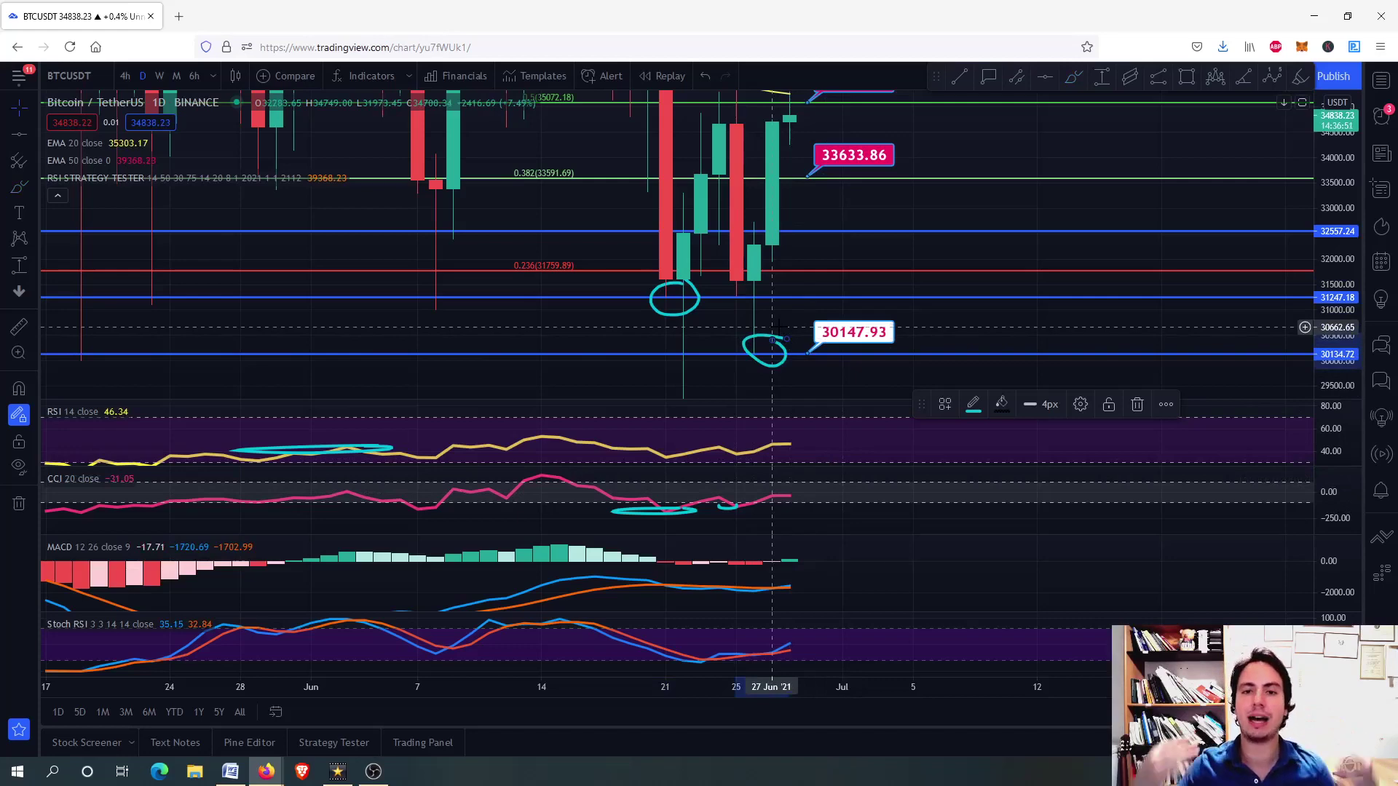
- Switch the chart to the 6-hour timeframe and examine the candles above the two circled late-June lows
click(201, 77)
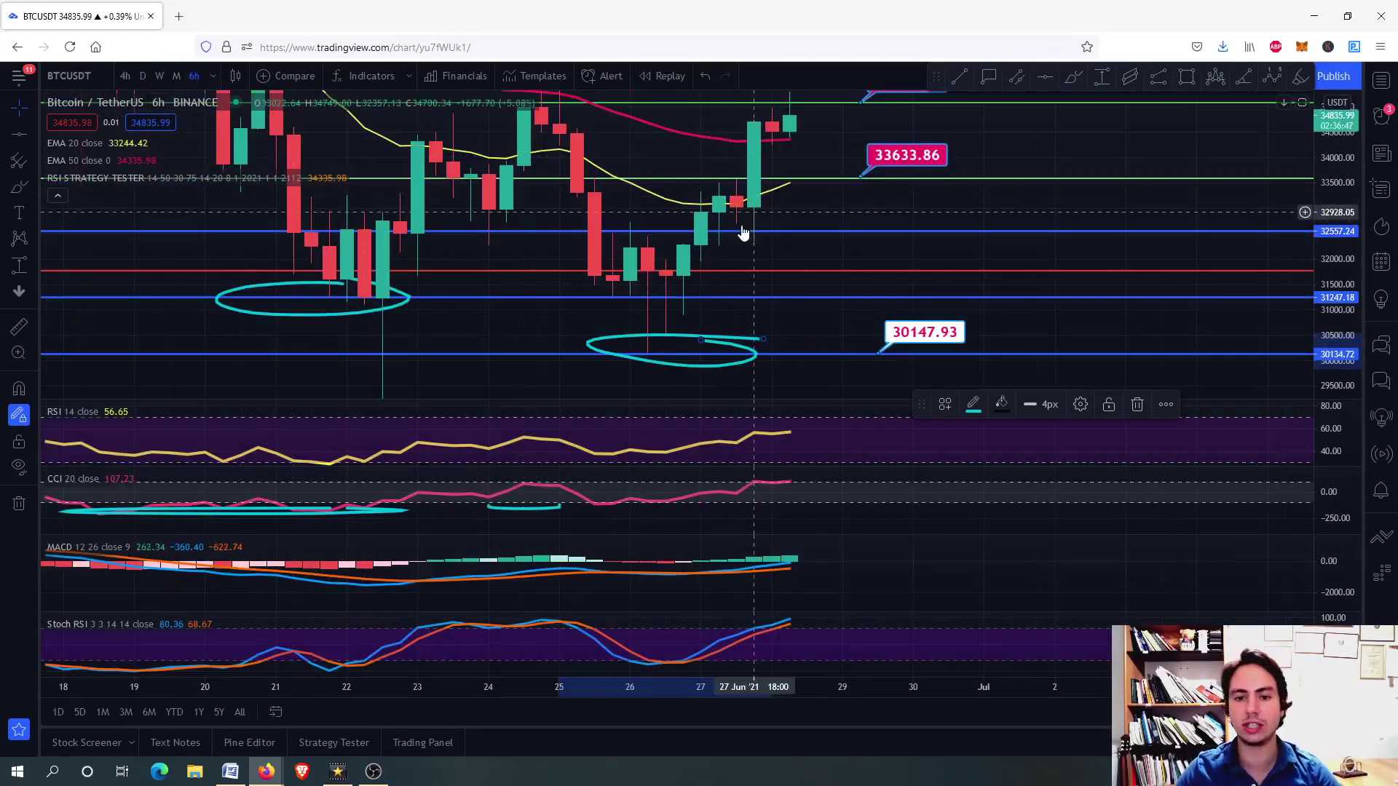
scroll(682, 281, up, 3)
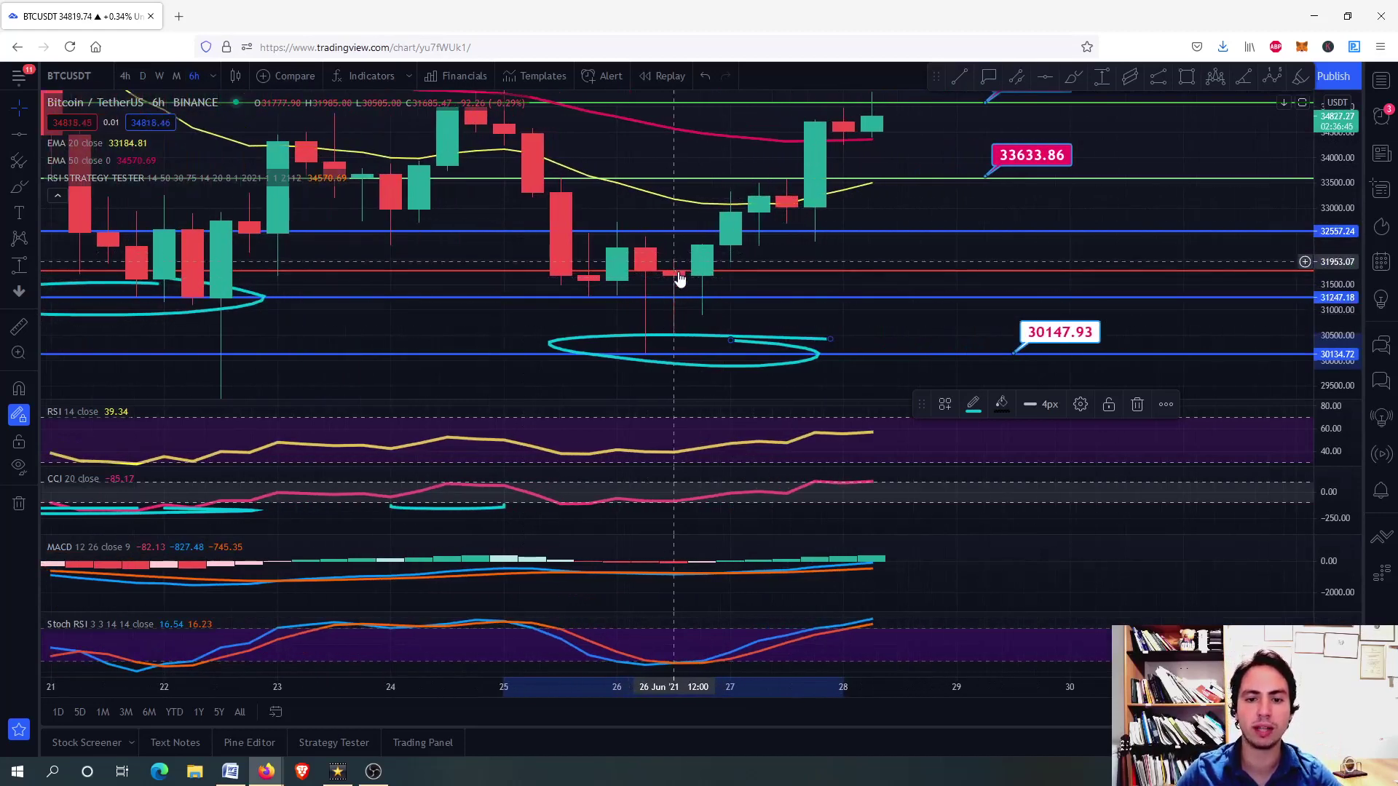
scroll(678, 291, down, 4)
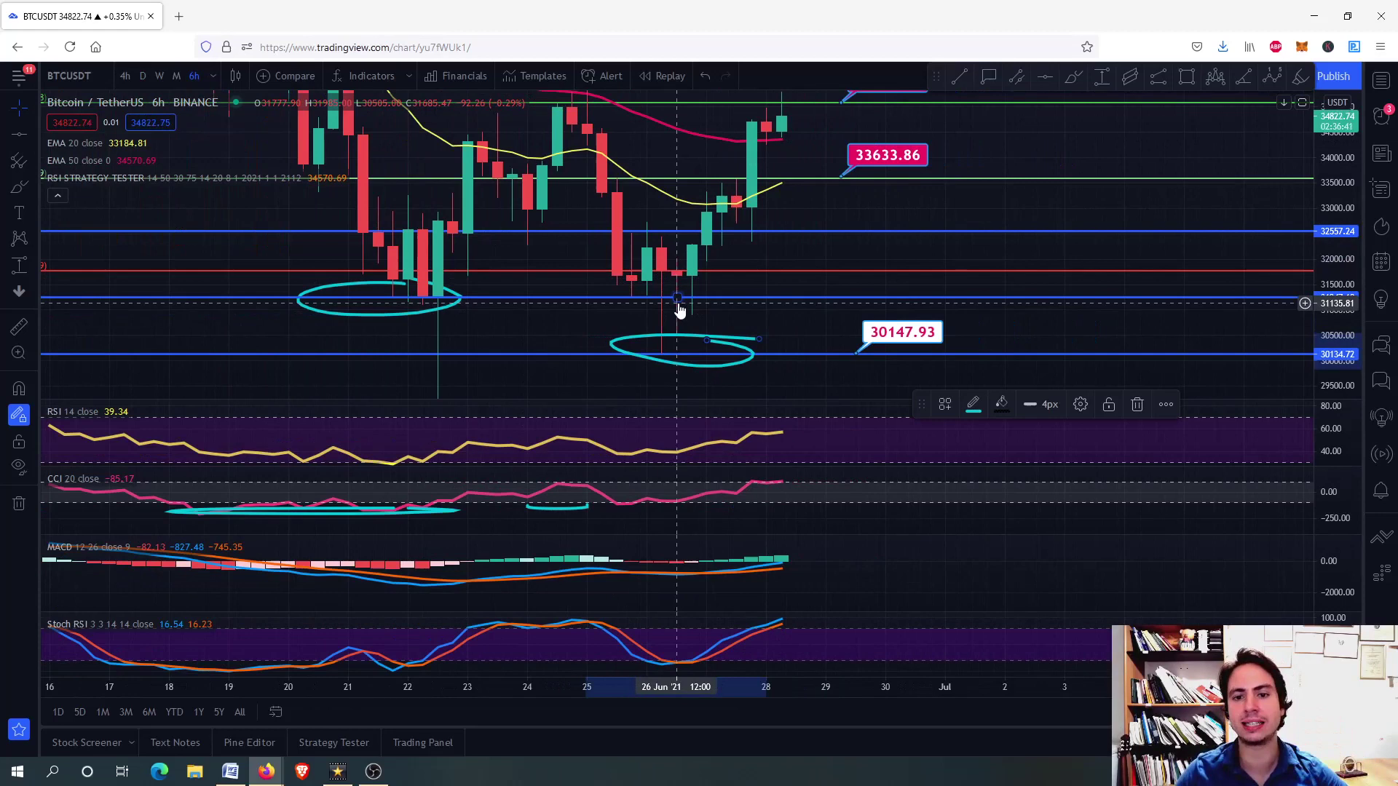
- Return the chart to the 4-hour timeframe and examine price against the 33633.86, 35086.33, 36567.88 and 38707.91 levels
click(125, 76)
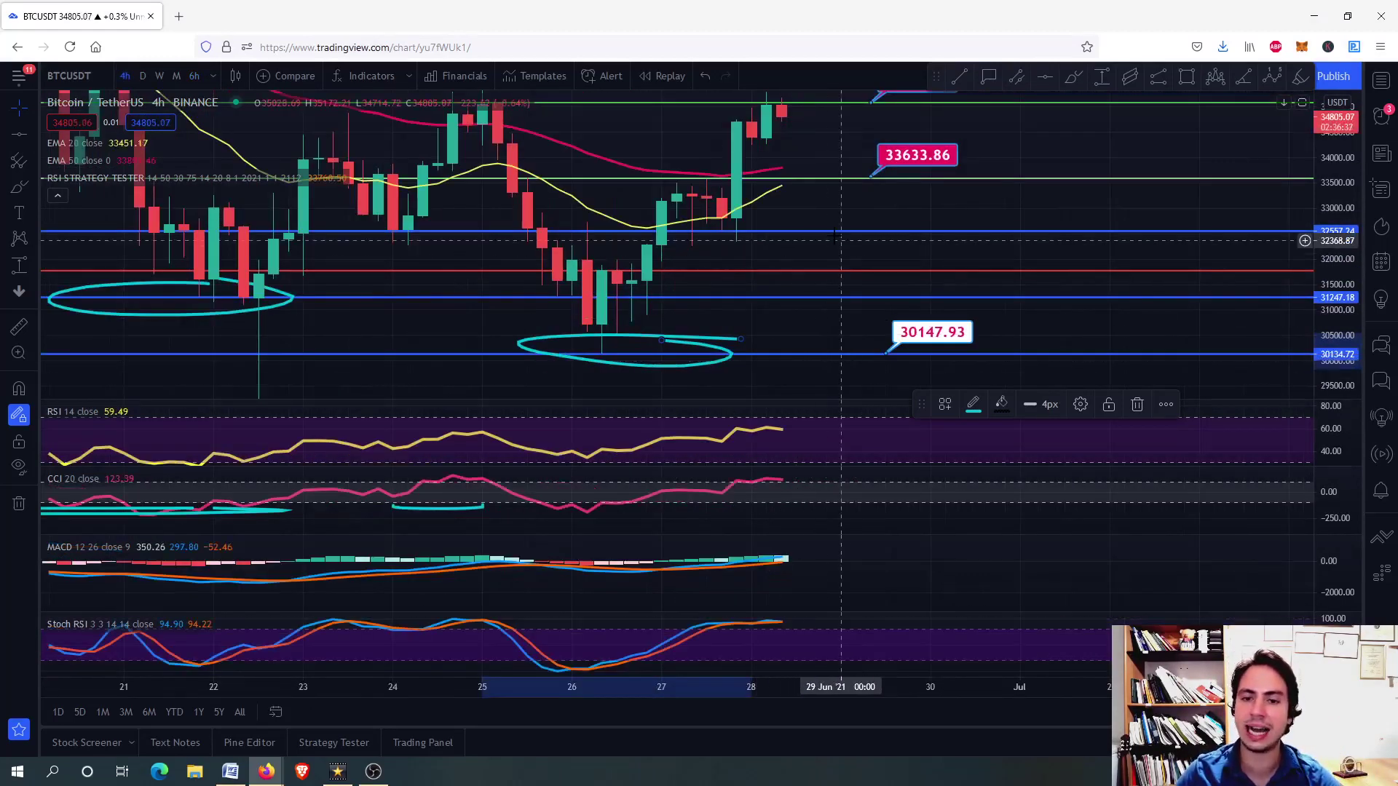
drag(828, 213, 802, 267)
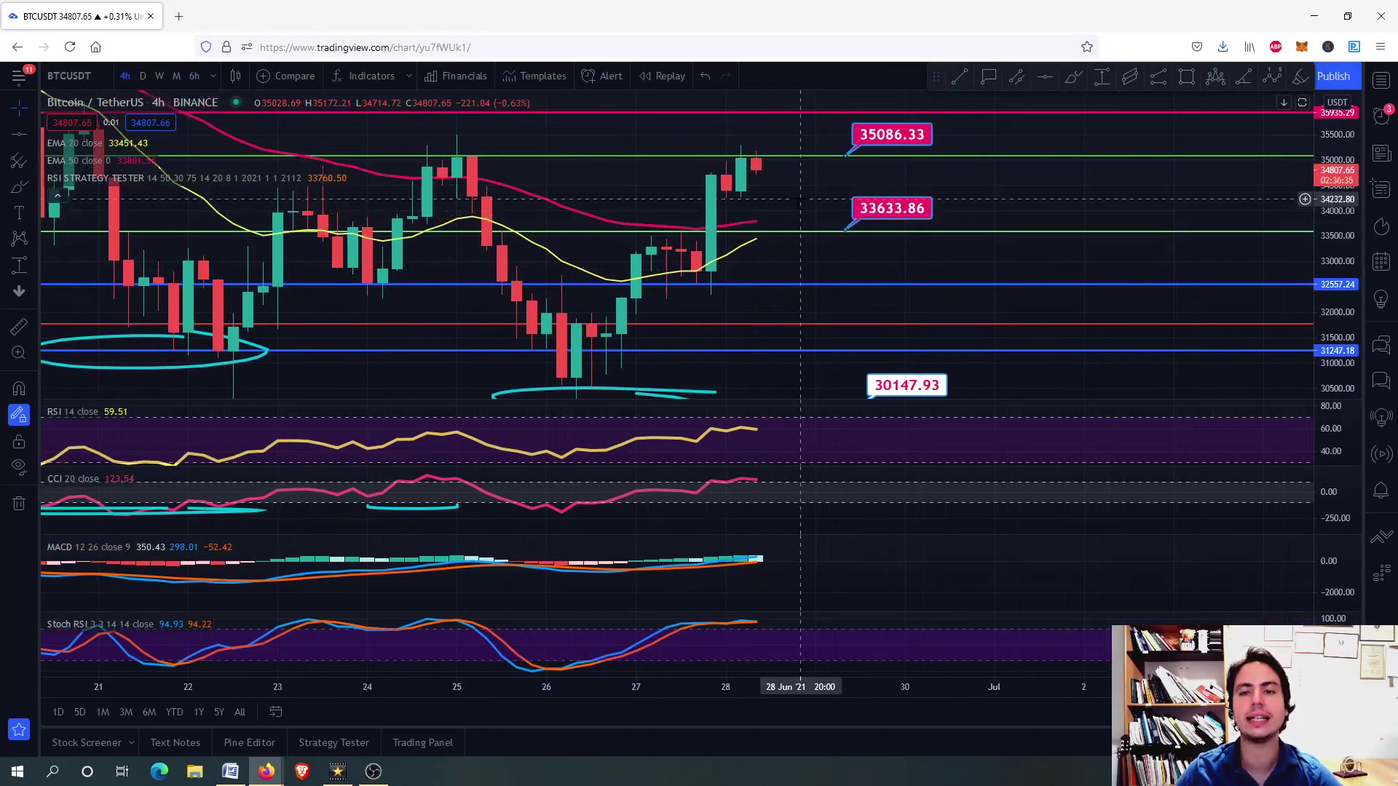
drag(801, 199, 780, 181)
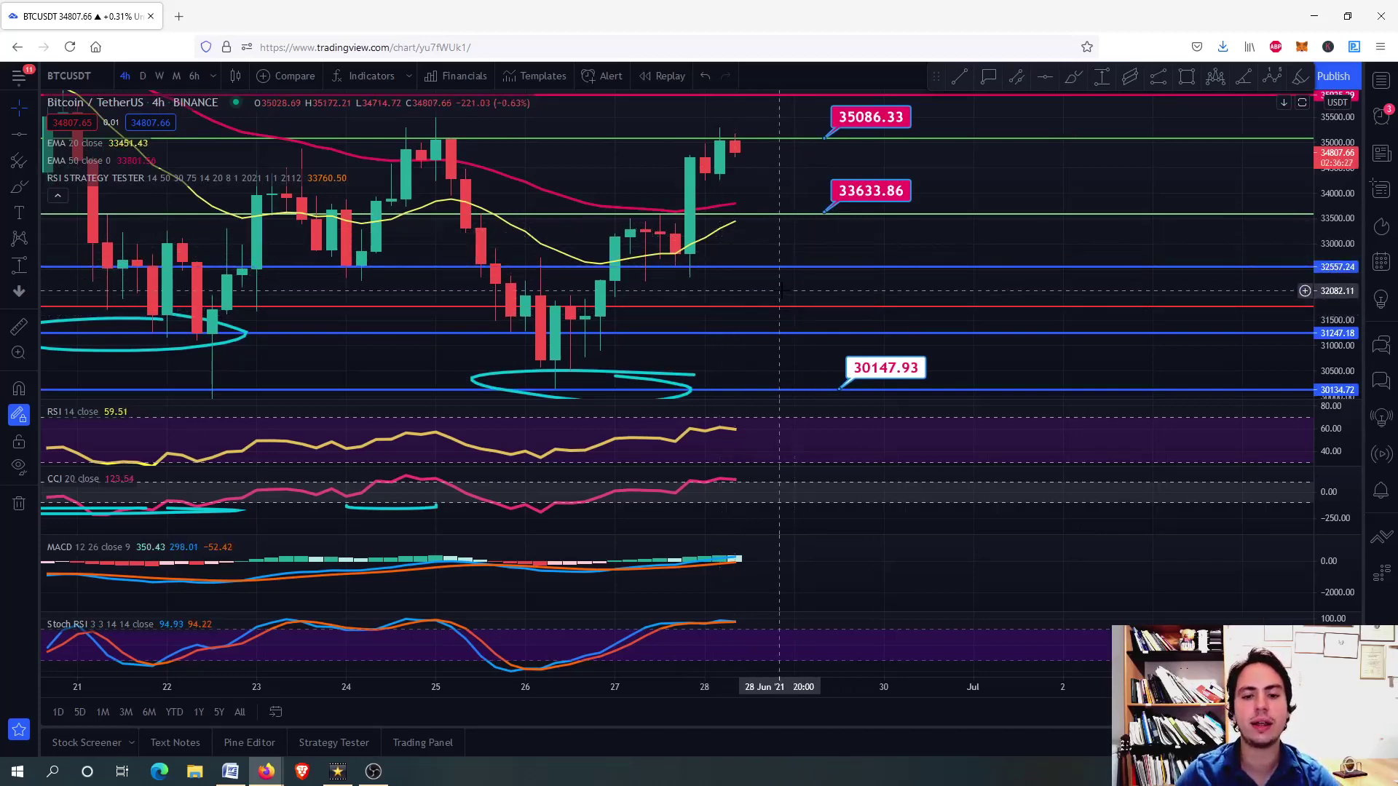
drag(769, 287, 741, 349)
scroll(736, 291, down, 3)
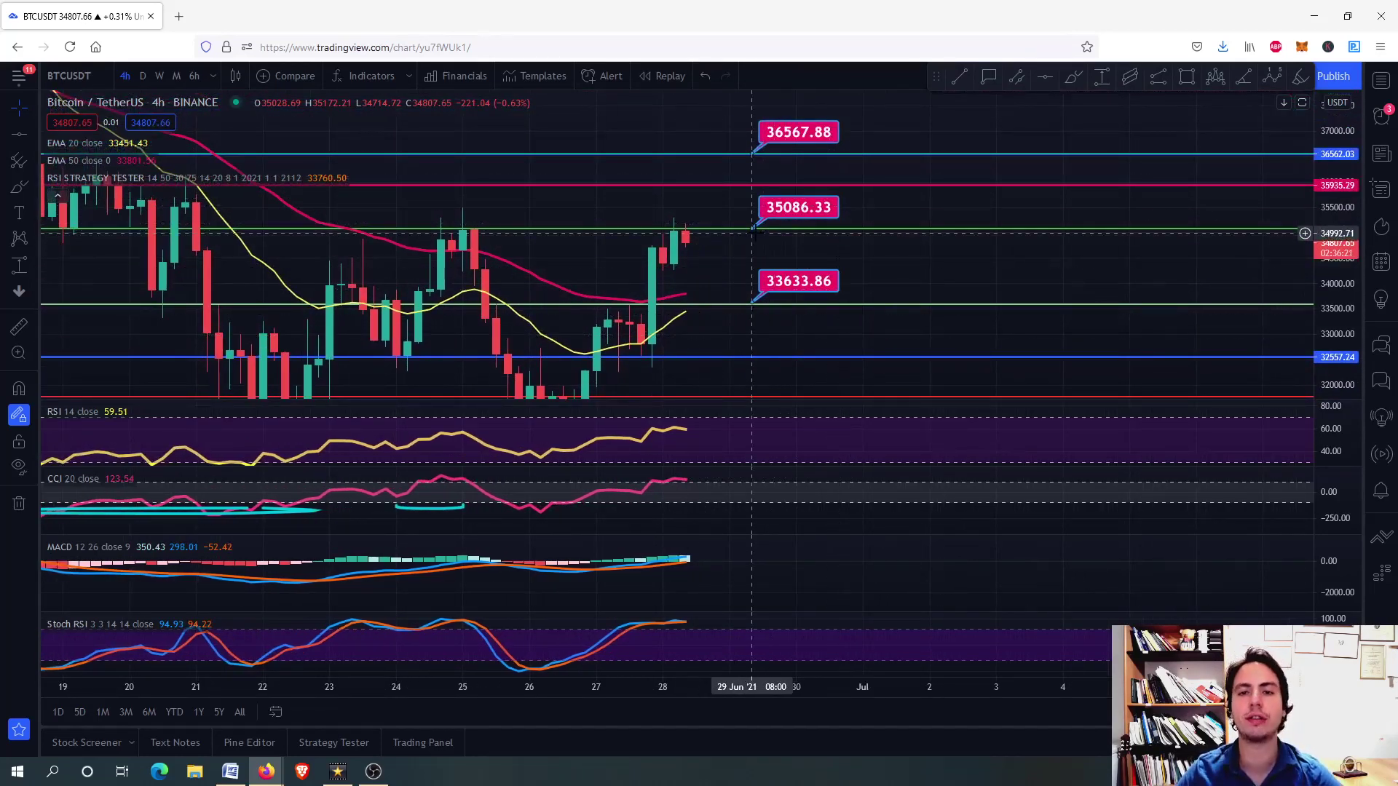
drag(753, 166, 818, 242)
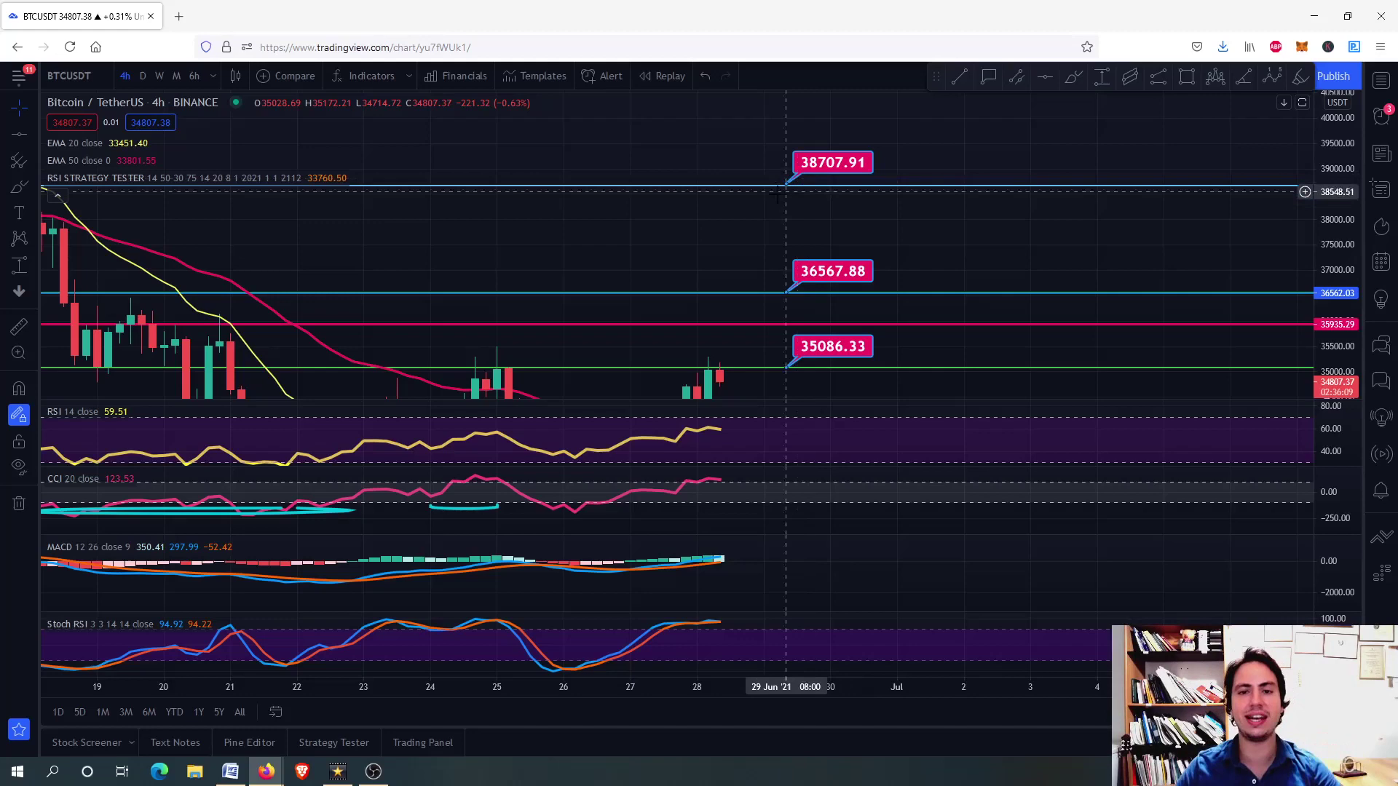
drag(692, 229, 690, 142)
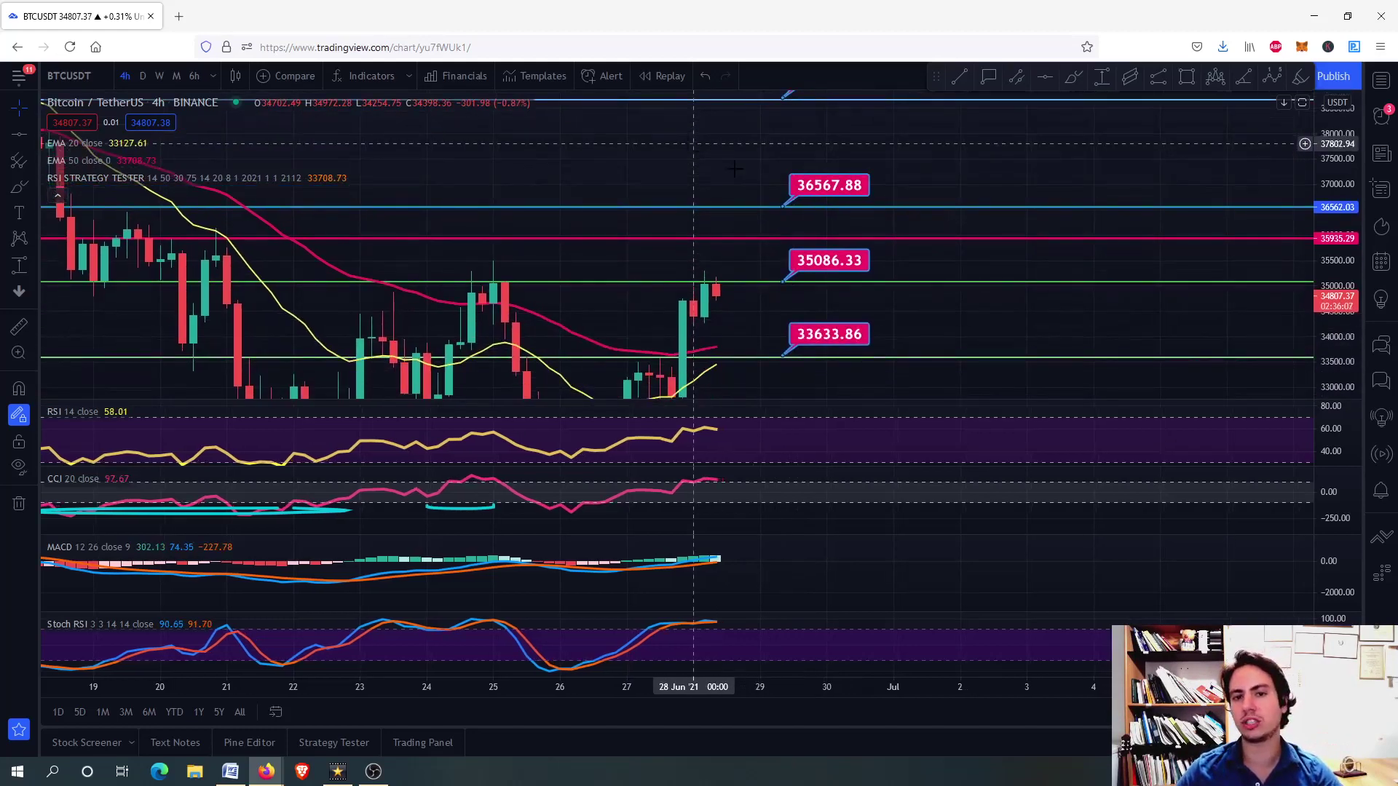